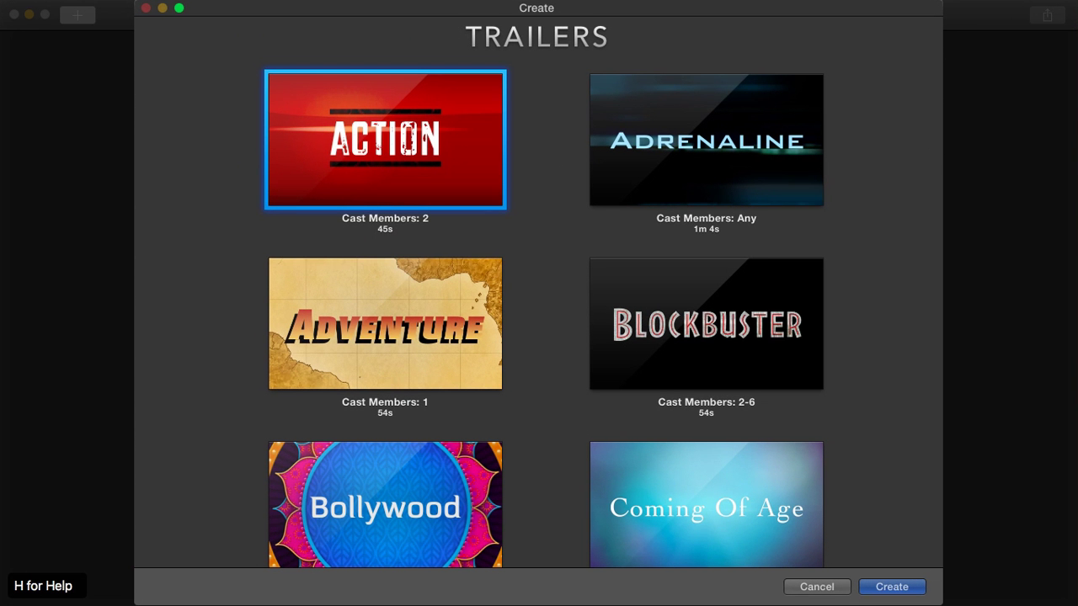
# - Browse the trailer templates, comparing their styles, cast member requirements and durations
pyautogui.scroll(-5, 545, 314)
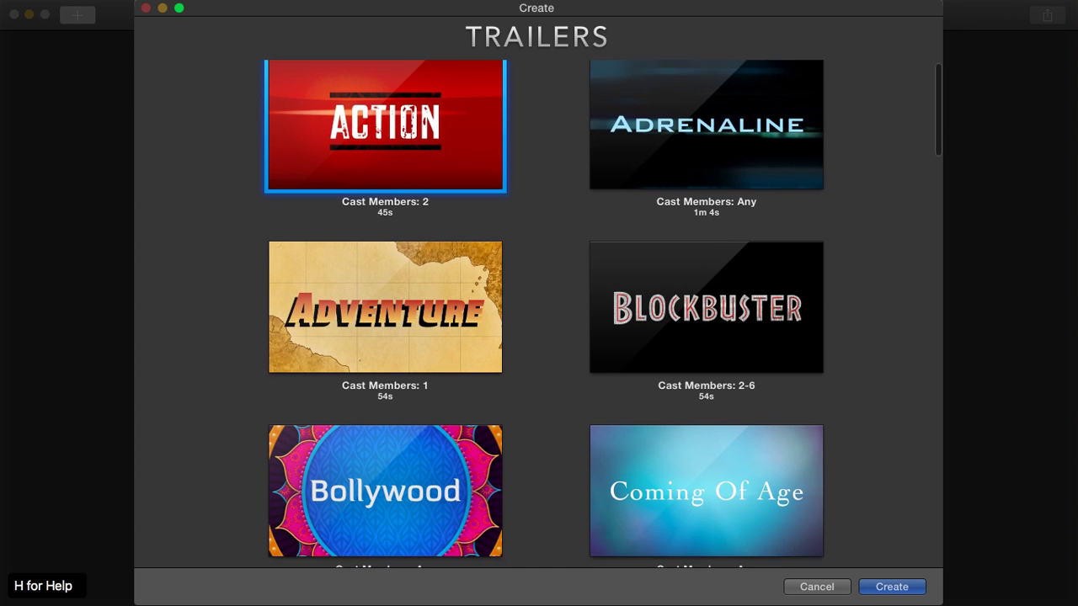
pyautogui.scroll(-20, 544, 314)
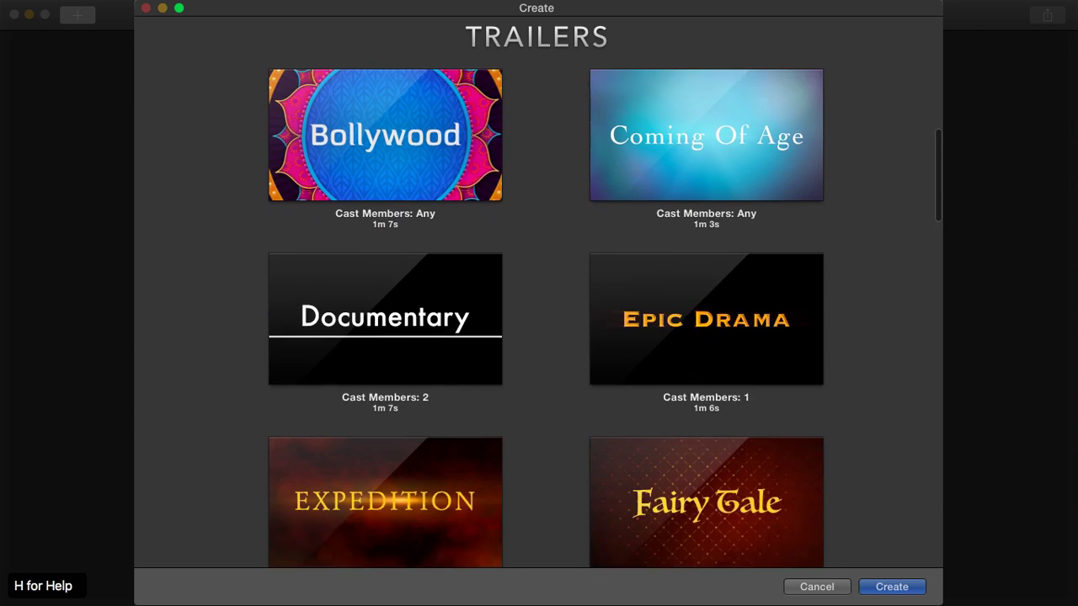
pyautogui.scroll(-14, 544, 314)
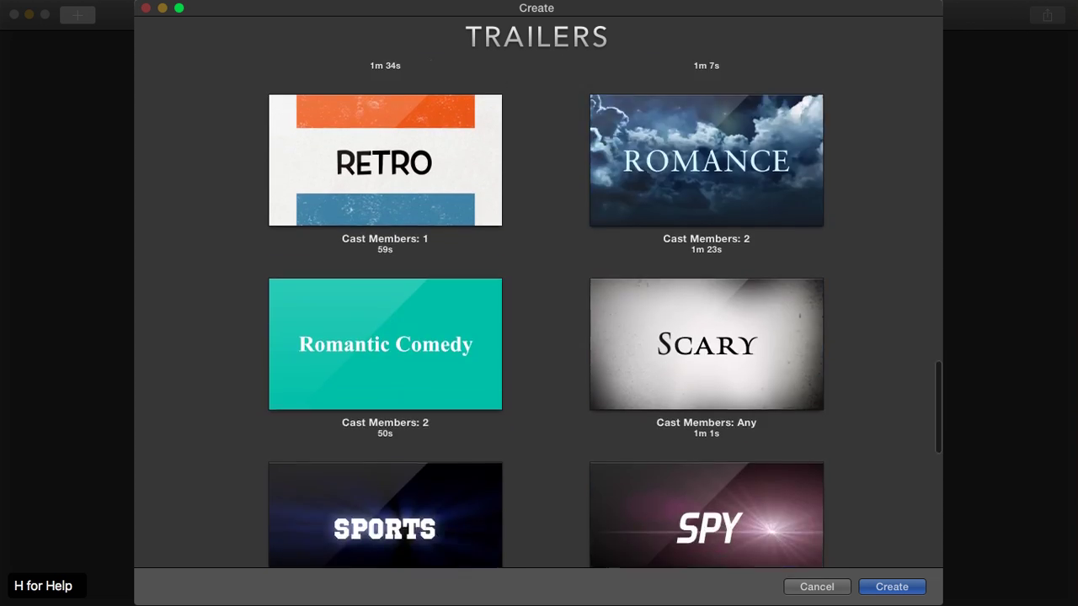
pyautogui.scroll(-8, 545, 314)
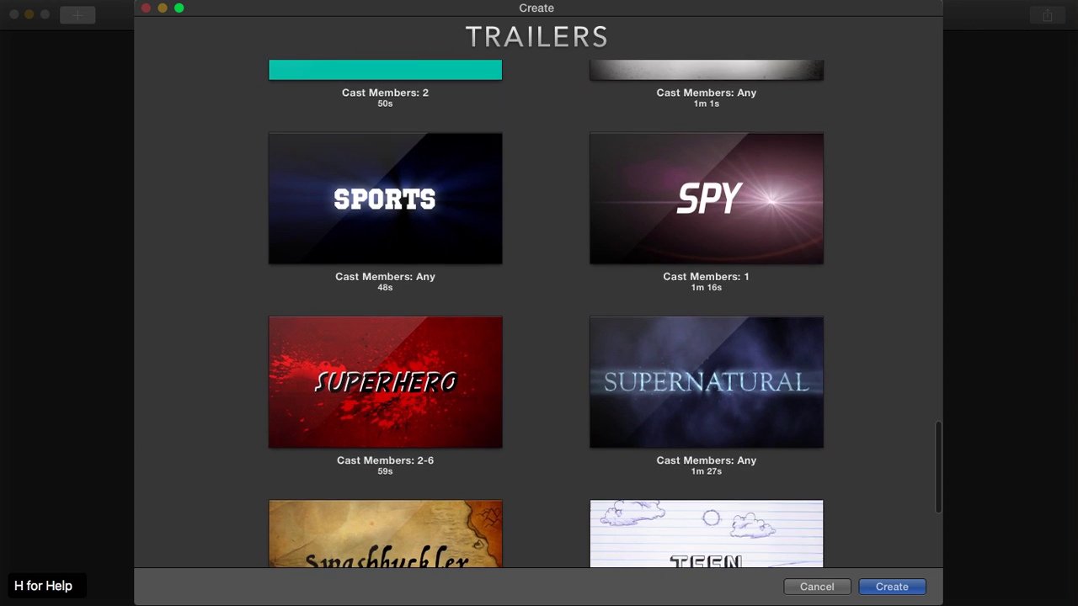
pyautogui.scroll(13, 545, 314)
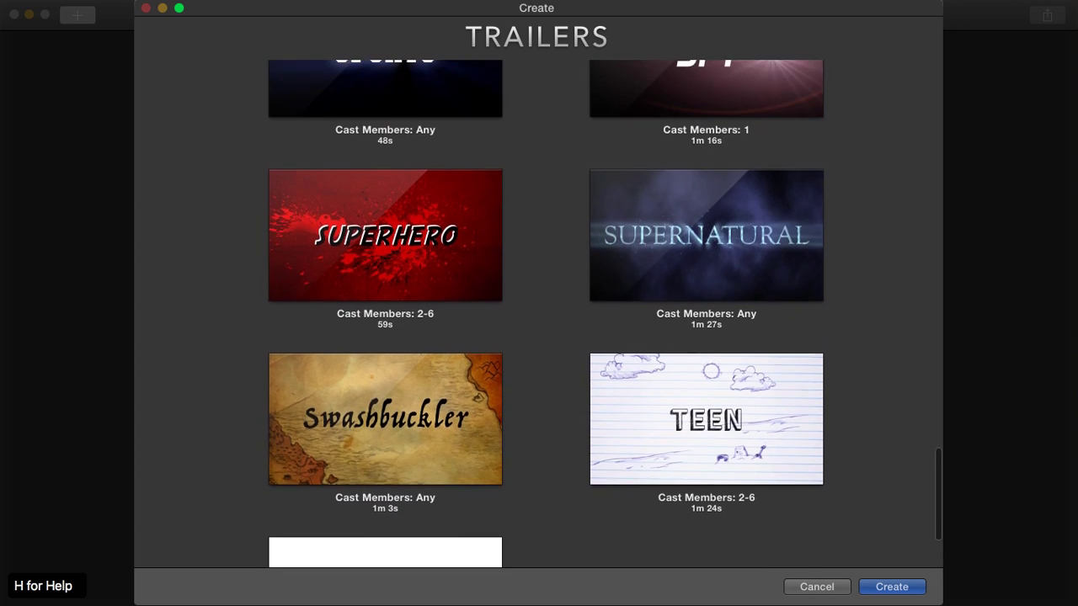
pyautogui.scroll(12, 545, 314)
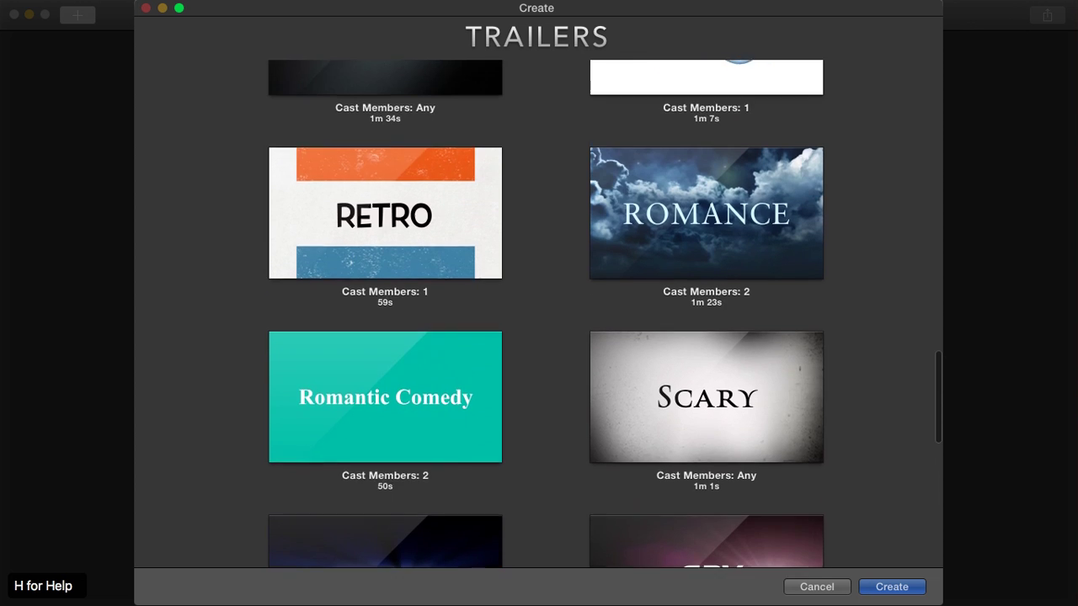
pyautogui.scroll(13, 545, 314)
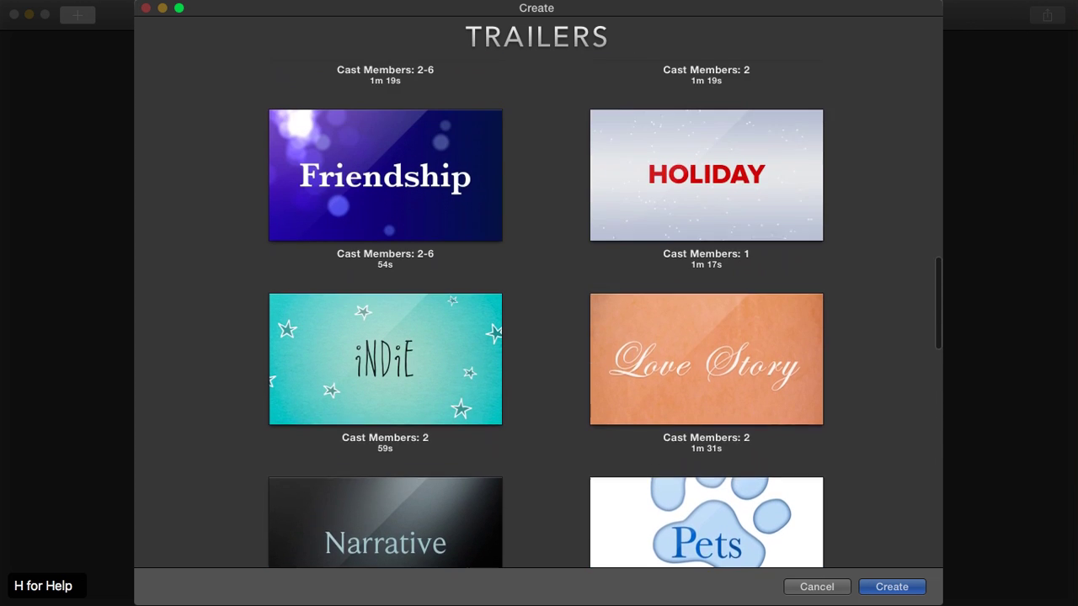
pyautogui.scroll(7, 545, 314)
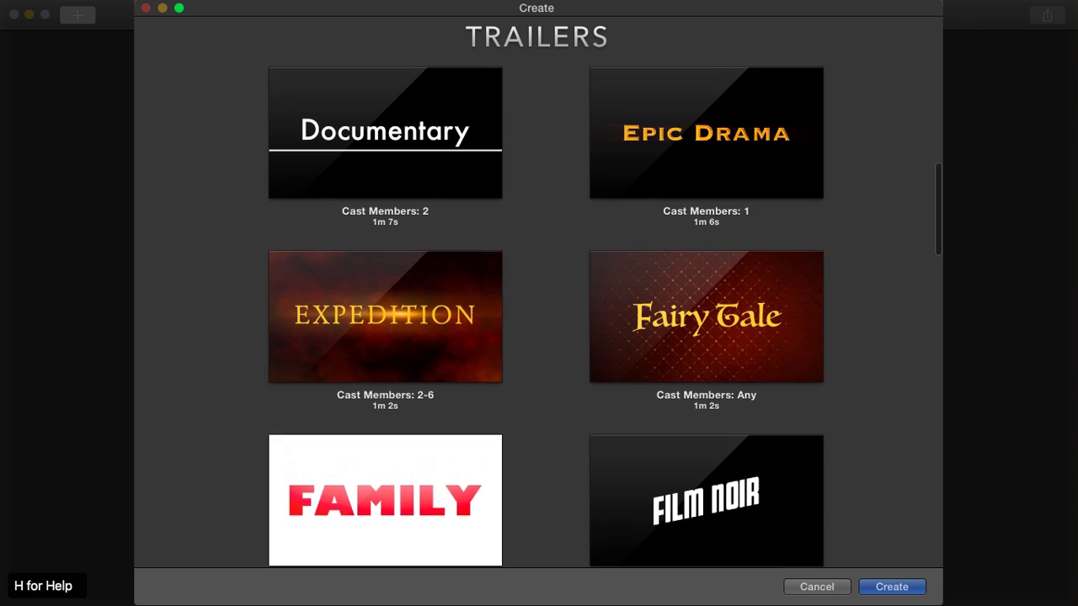
pyautogui.scroll(4, 545, 314)
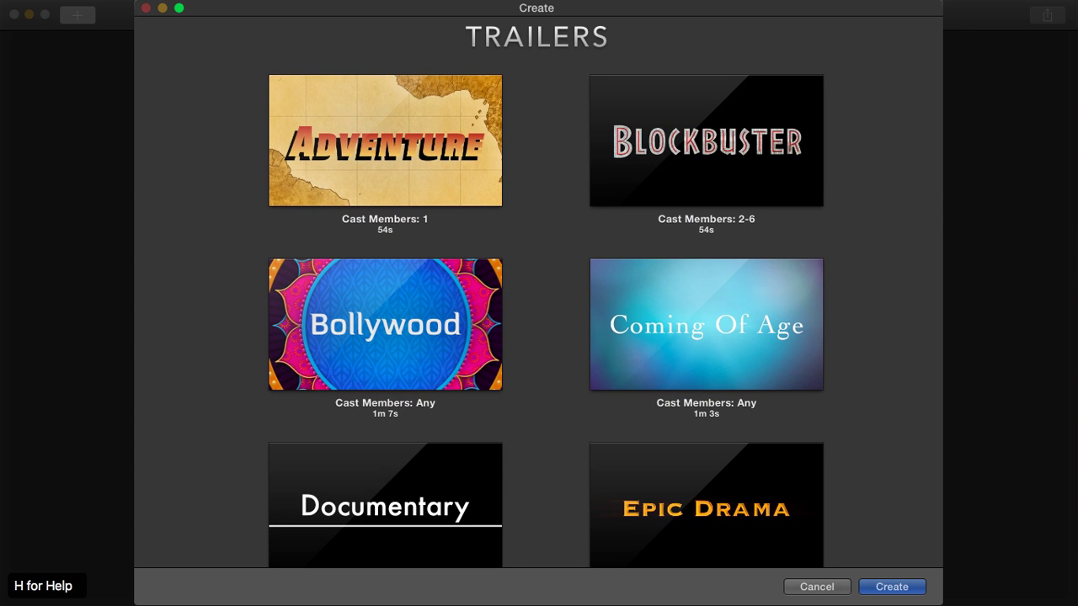
# - Play a preview of the Travel trailer template and stop it
pyautogui.scroll(-20, 545, 314)
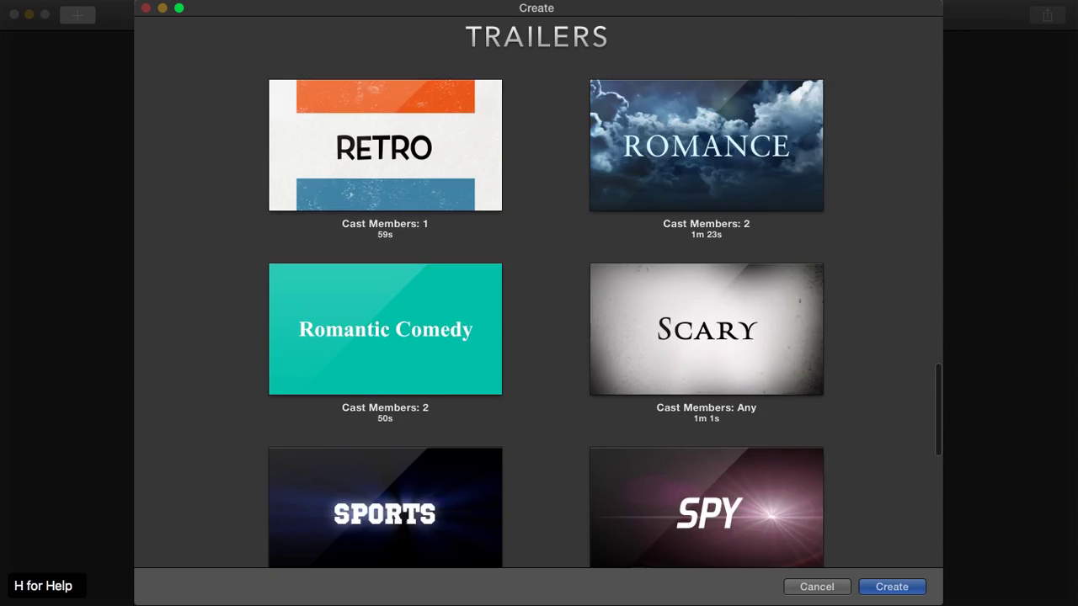
pyautogui.scroll(-8, 545, 314)
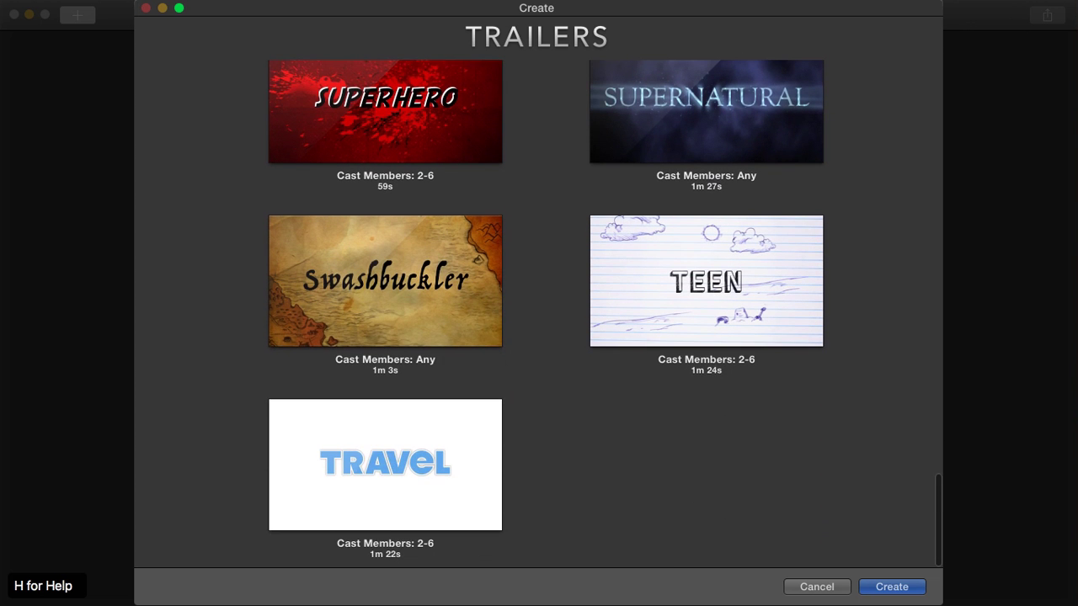
pyautogui.moveTo(385, 463)
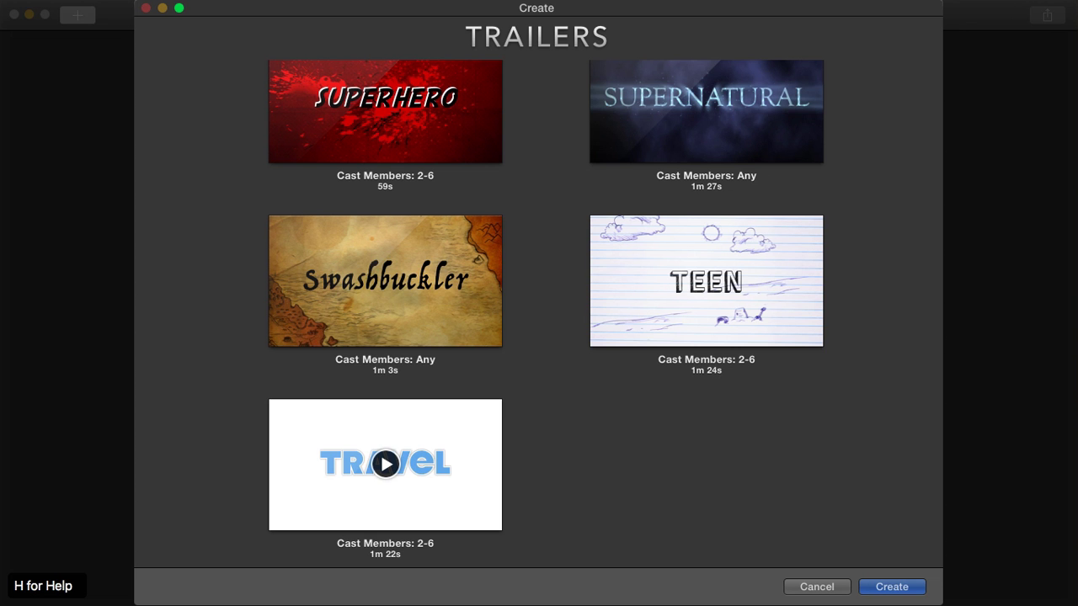
pyautogui.click(386, 463)
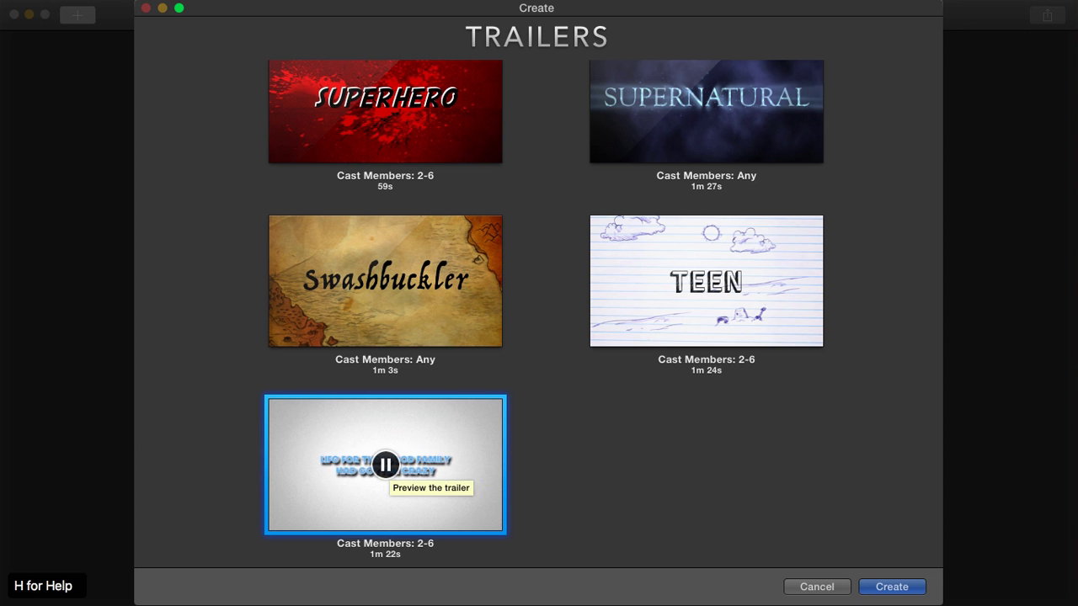
pyautogui.click(385, 465)
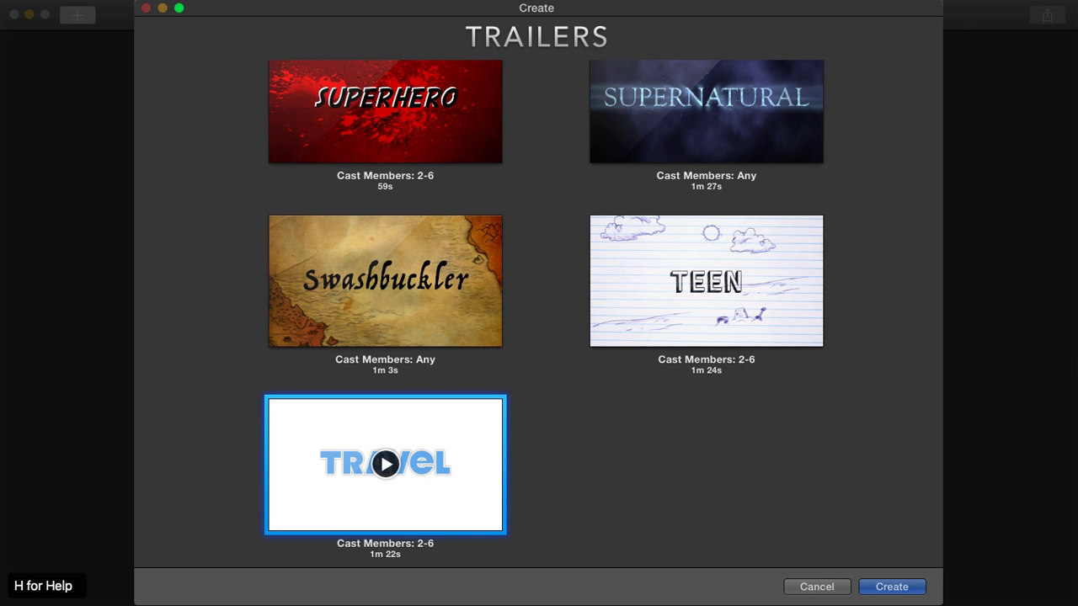
# - Select the Holiday trailer template and play its preview
pyautogui.scroll(8, 386, 465)
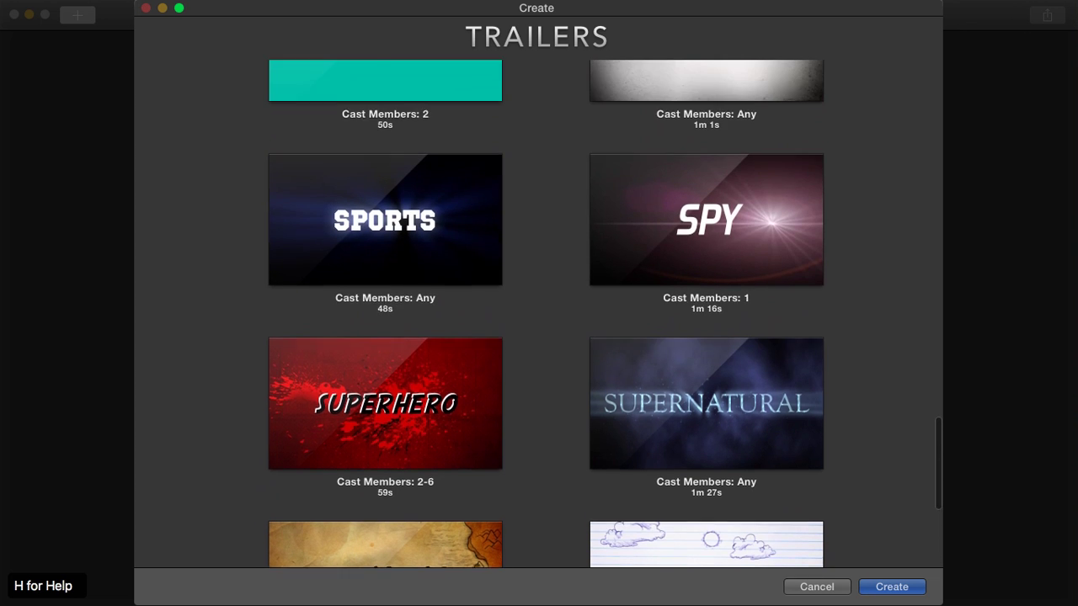
pyautogui.scroll(8, 386, 465)
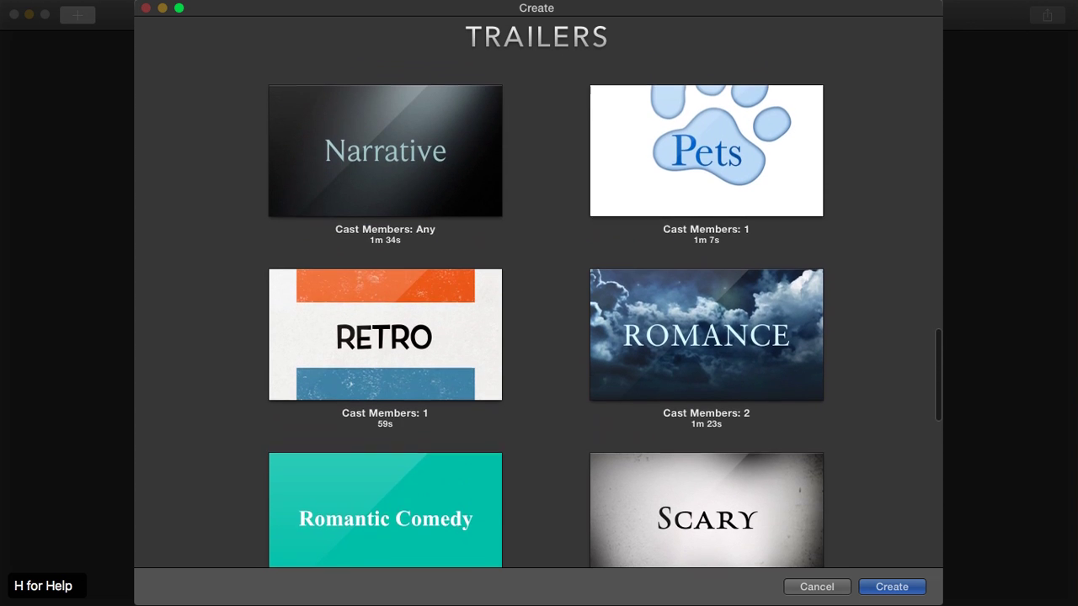
pyautogui.scroll(3, 385, 465)
pyautogui.scroll(5, 546, 311)
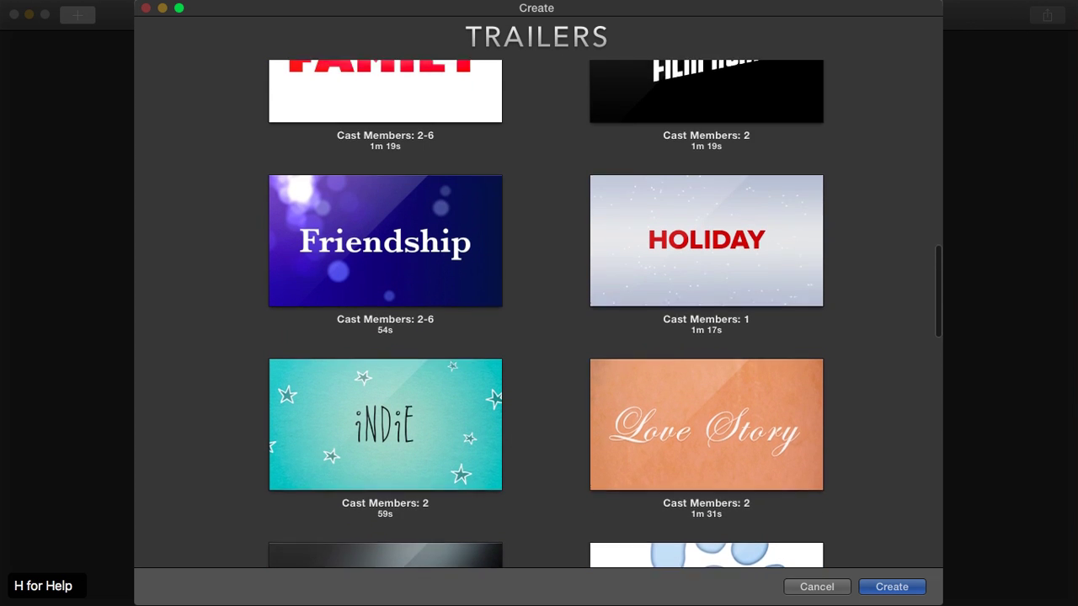
pyautogui.click(705, 307)
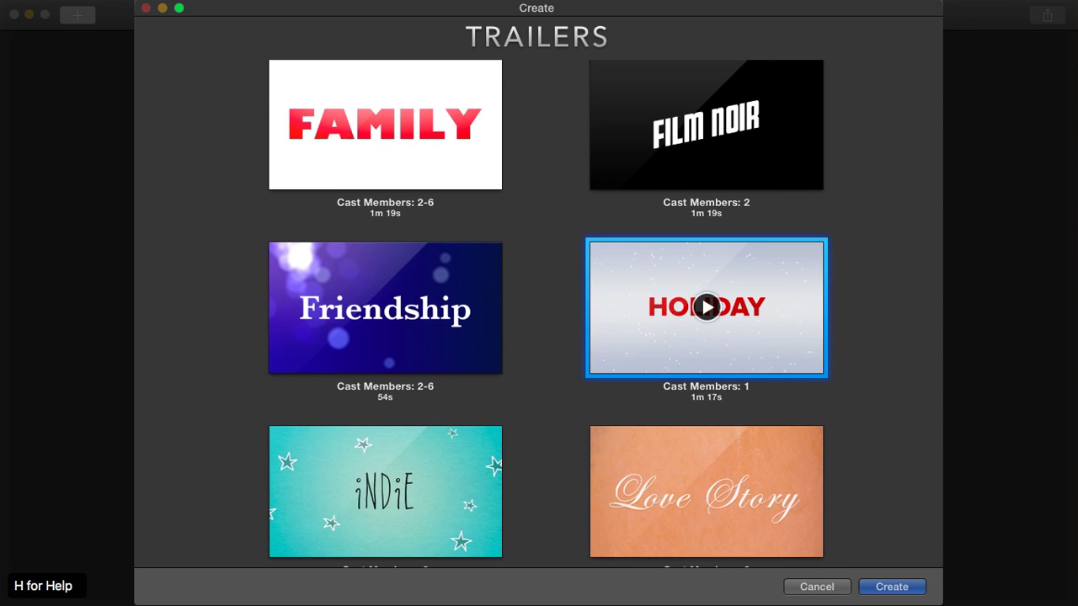
pyautogui.press('Return')
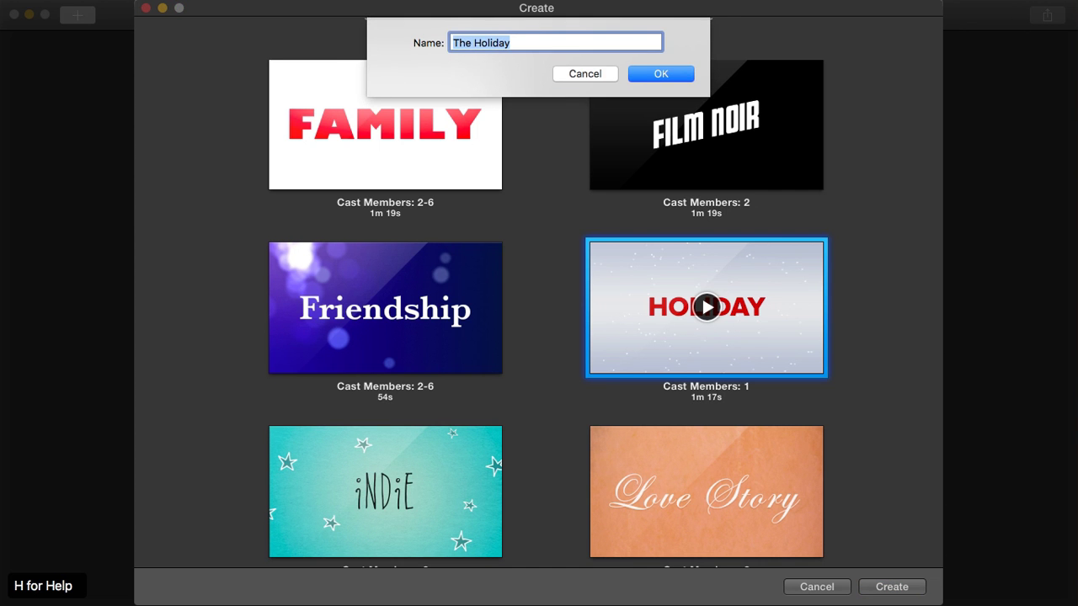
pyautogui.press('Escape')
pyautogui.click(707, 307)
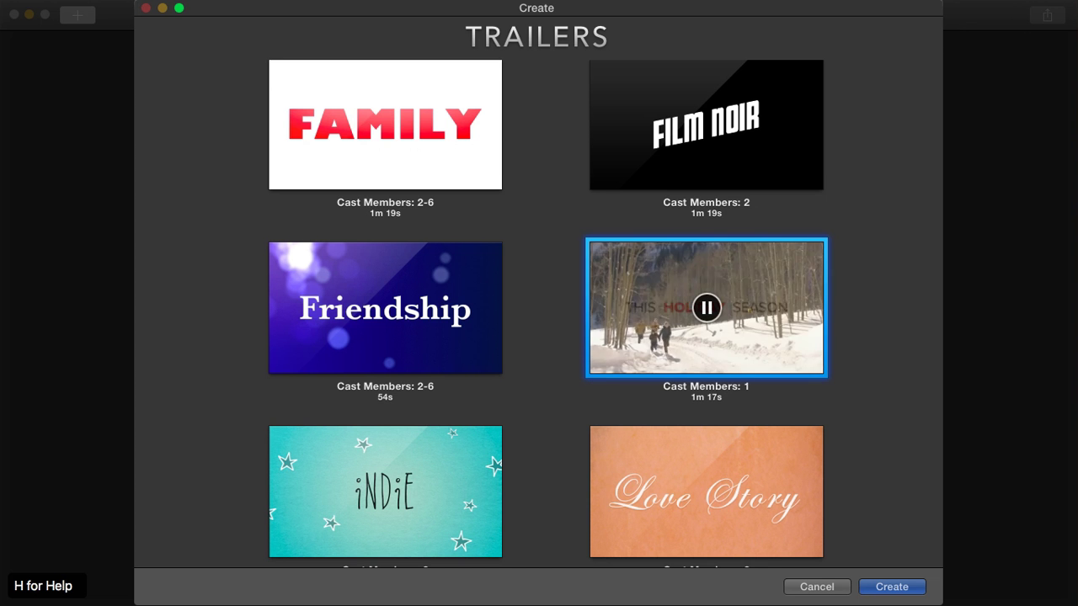
# - Create a trailer from the Adrenaline template and name it Summer 2012
pyautogui.scroll(3, 538, 311)
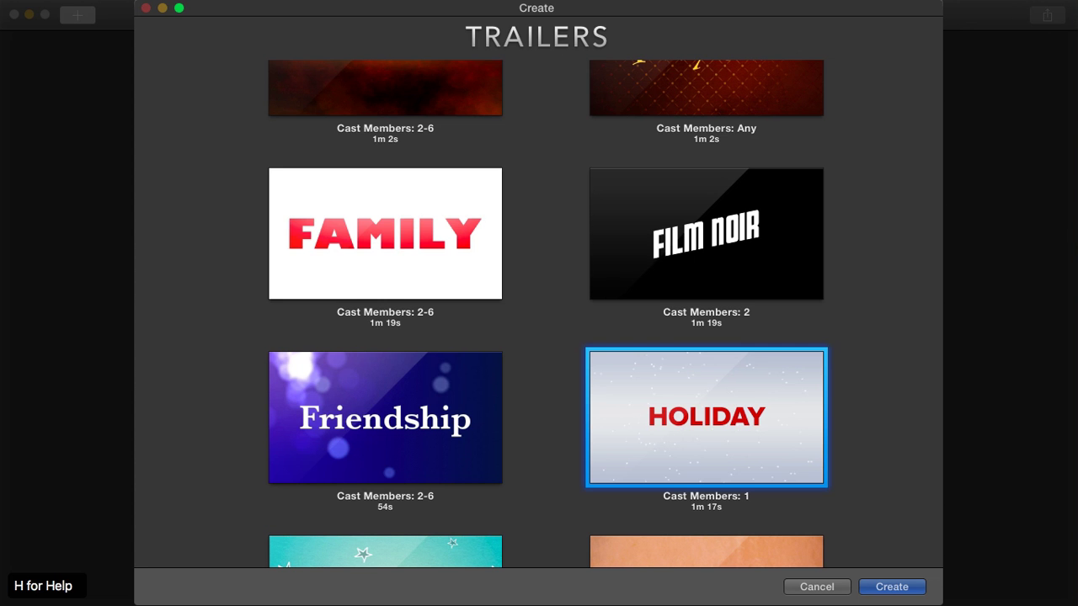
pyautogui.scroll(2, 539, 314)
pyautogui.scroll(3, 606, 314)
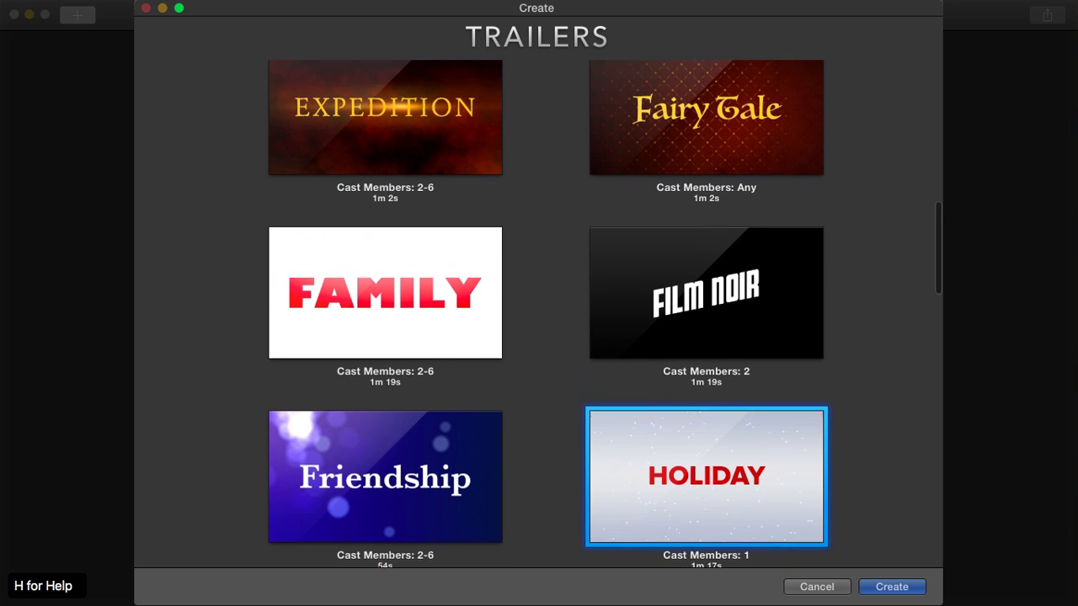
pyautogui.scroll(6, 605, 314)
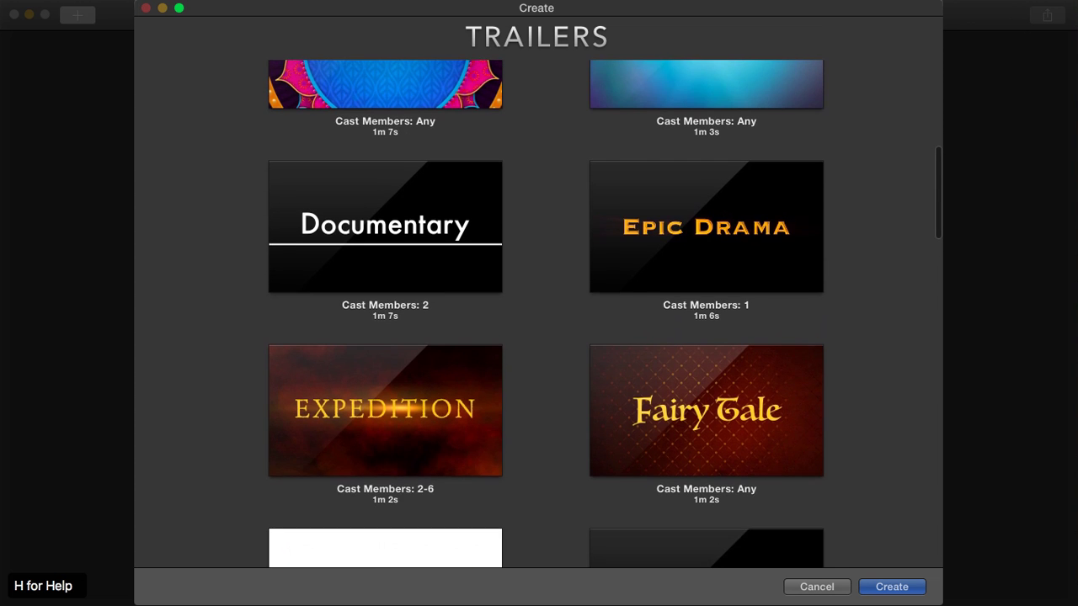
pyautogui.scroll(5, 606, 314)
pyautogui.scroll(4, 605, 314)
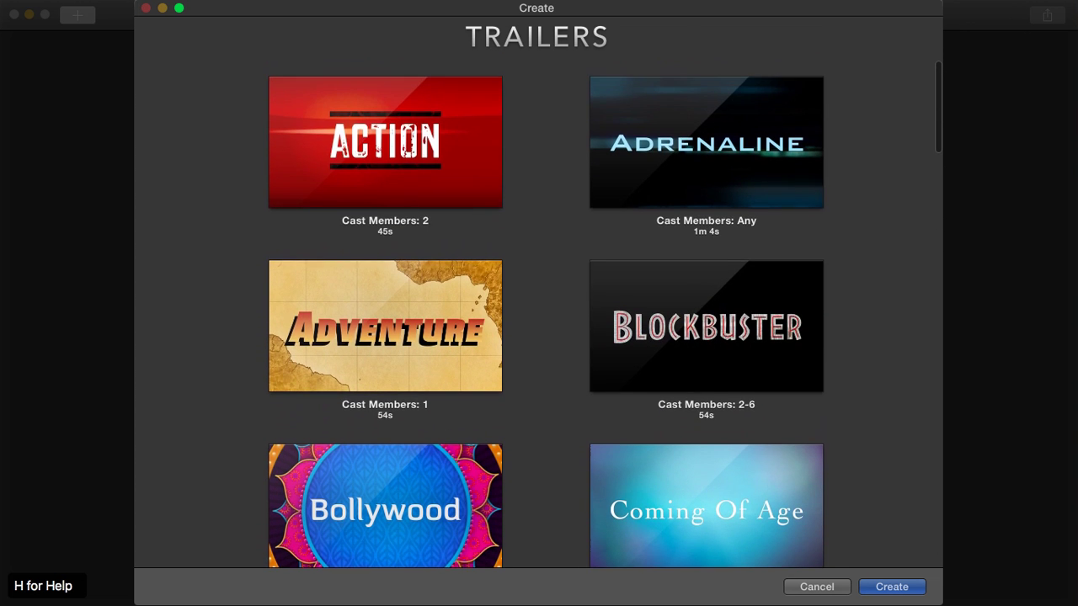
pyautogui.scroll(-1, 605, 314)
pyautogui.scroll(-2, 605, 314)
pyautogui.scroll(2, 605, 314)
pyautogui.moveTo(707, 139)
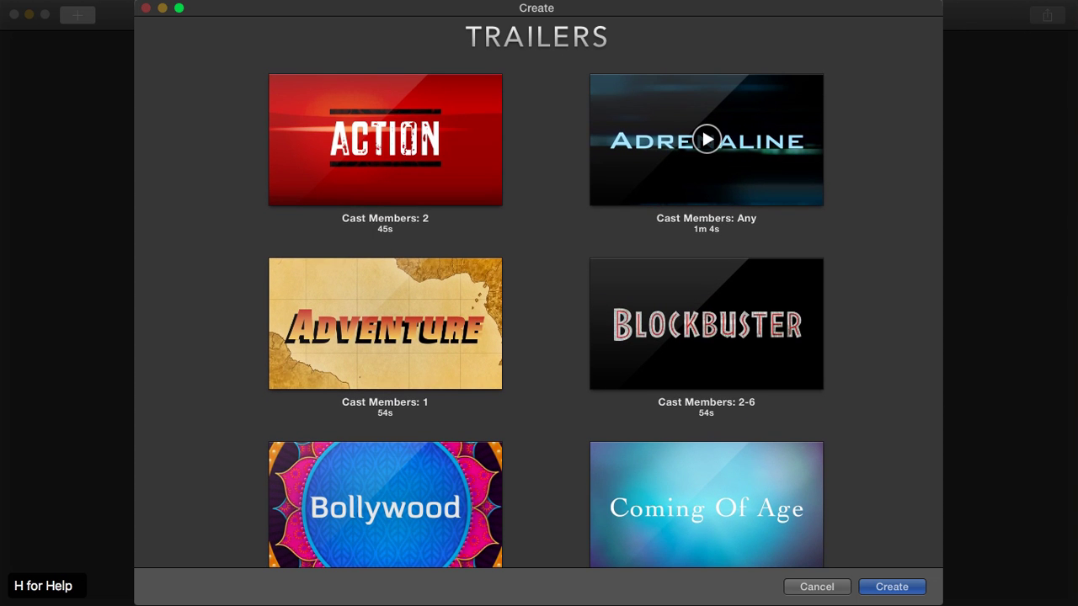
pyautogui.click(708, 177)
pyautogui.press('Return')
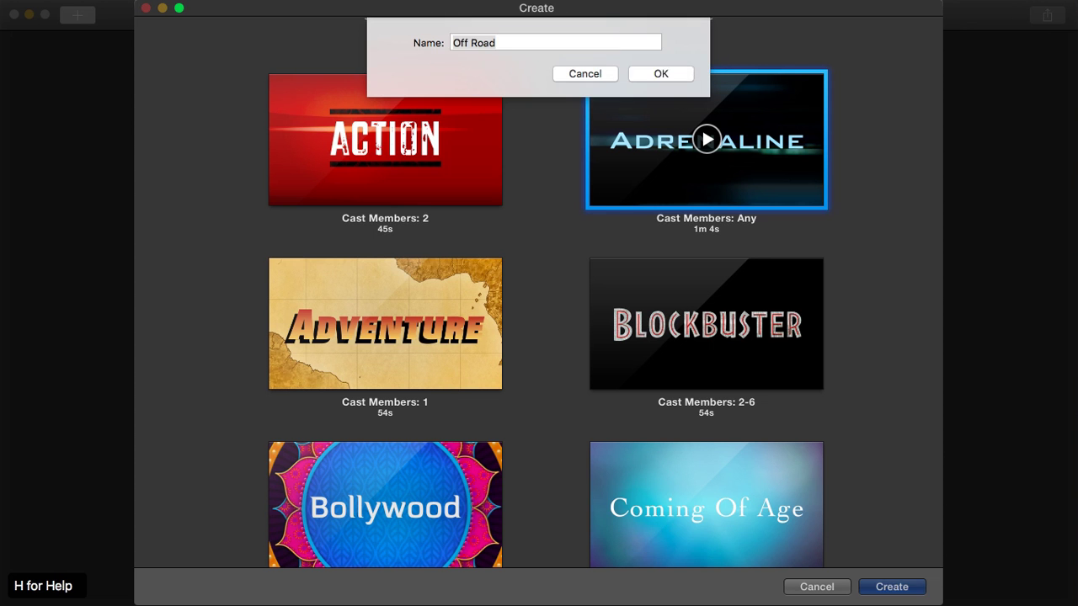
pyautogui.write('Summer 2012')
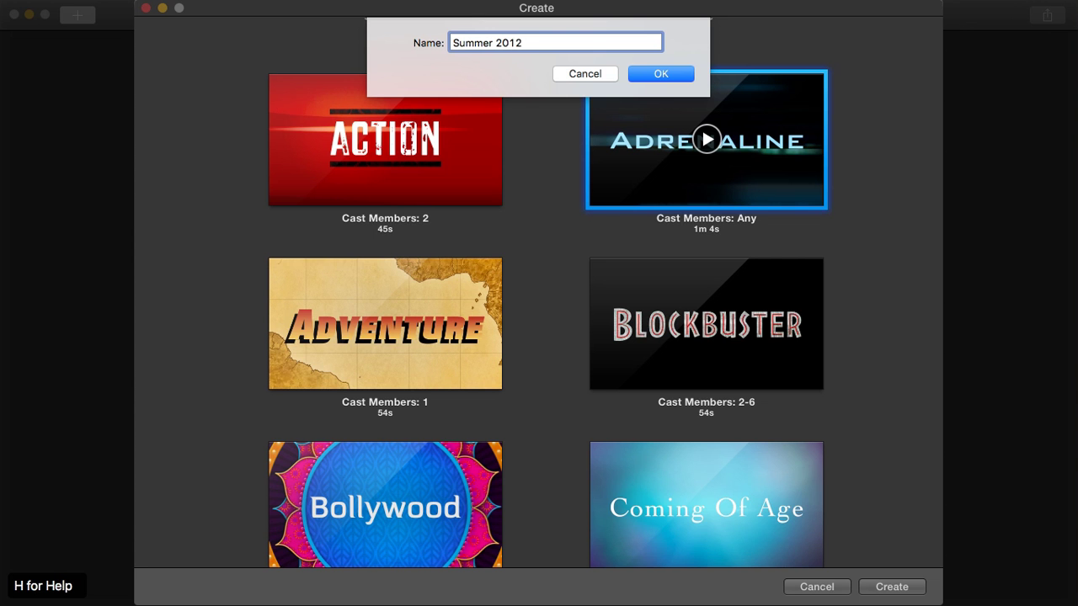
pyautogui.press('Return')
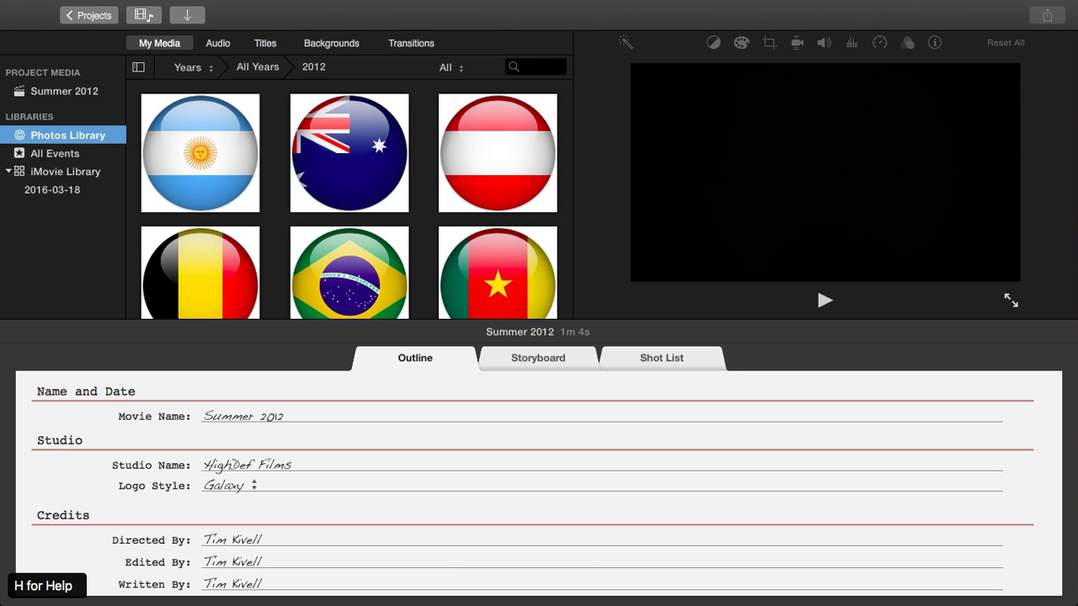
# - Look through the 2012 photos in the Photos Library and examine the trailer's storyboard and shot list
pyautogui.scroll(-10, 372, 164)
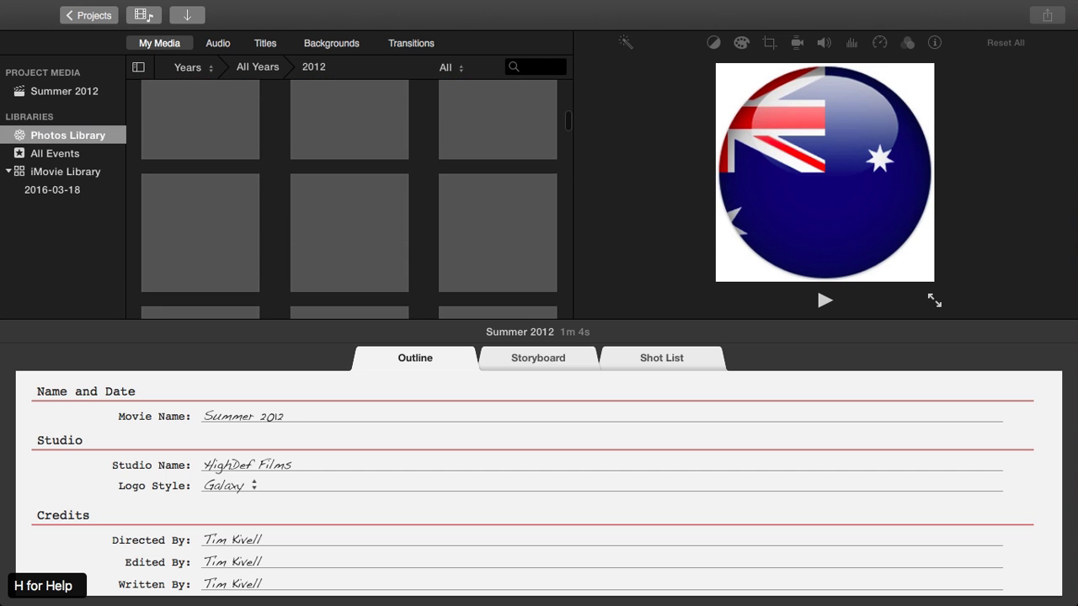
pyautogui.scroll(-8, 356, 199)
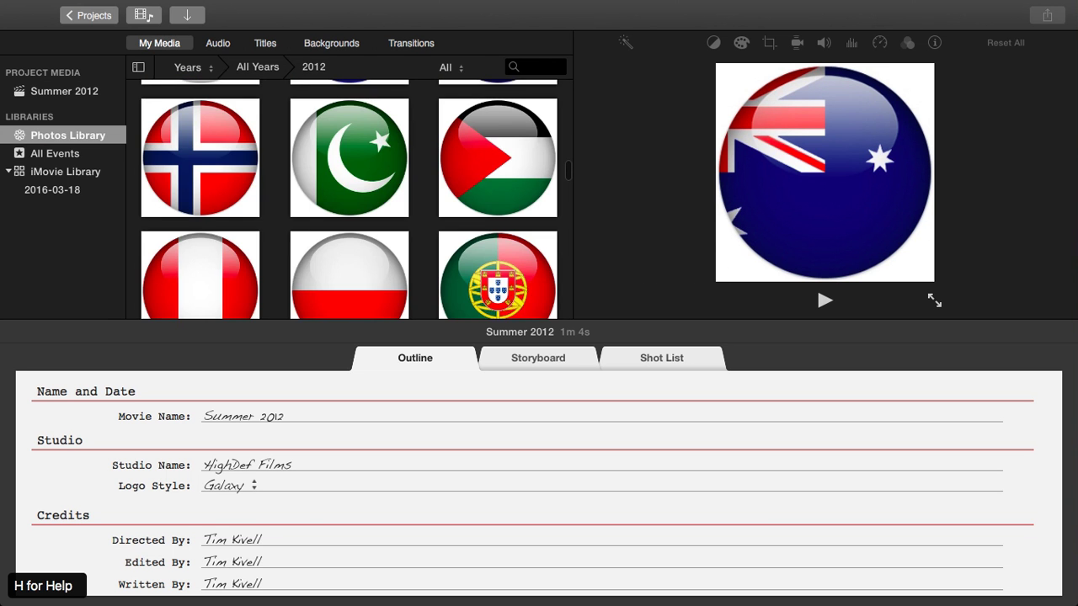
pyautogui.click(538, 357)
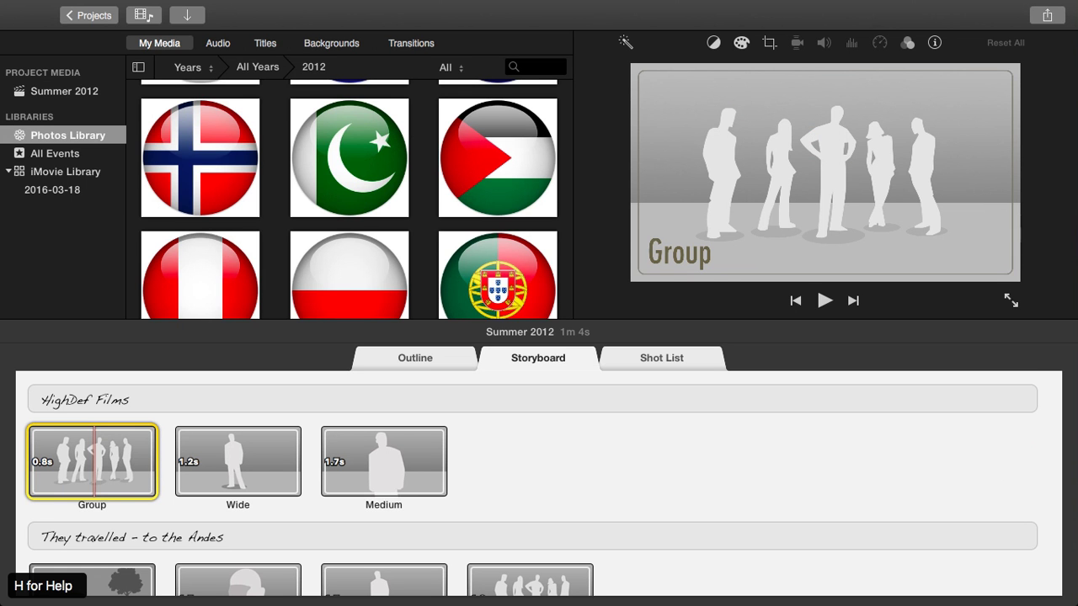
pyautogui.click(661, 358)
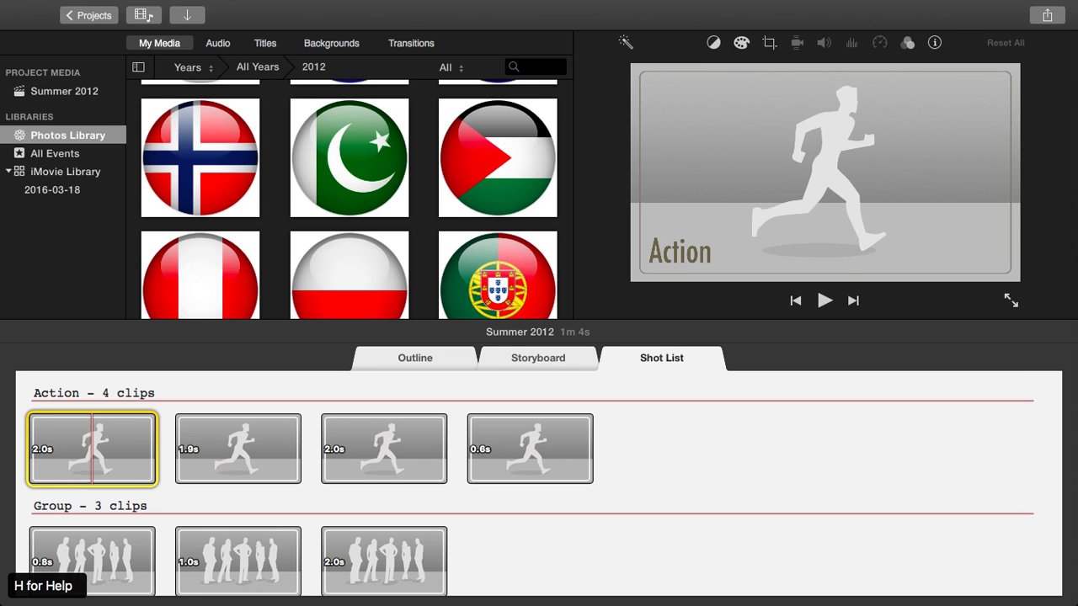
pyautogui.click(539, 358)
# - Set the studio name in the trailer's outline to Kiel Films
pyautogui.click(415, 358)
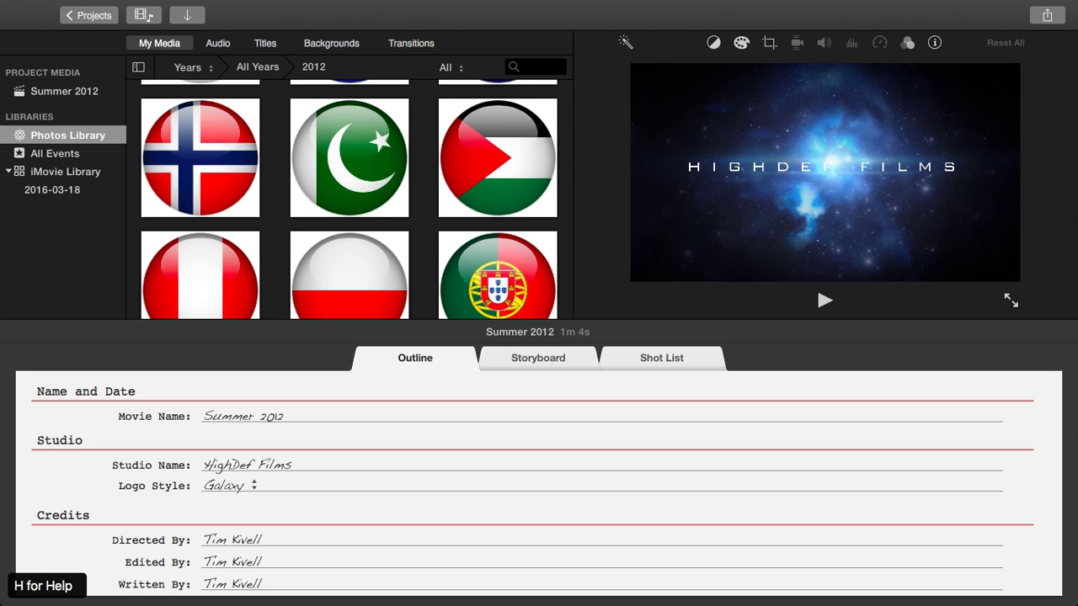
pyautogui.click(253, 465)
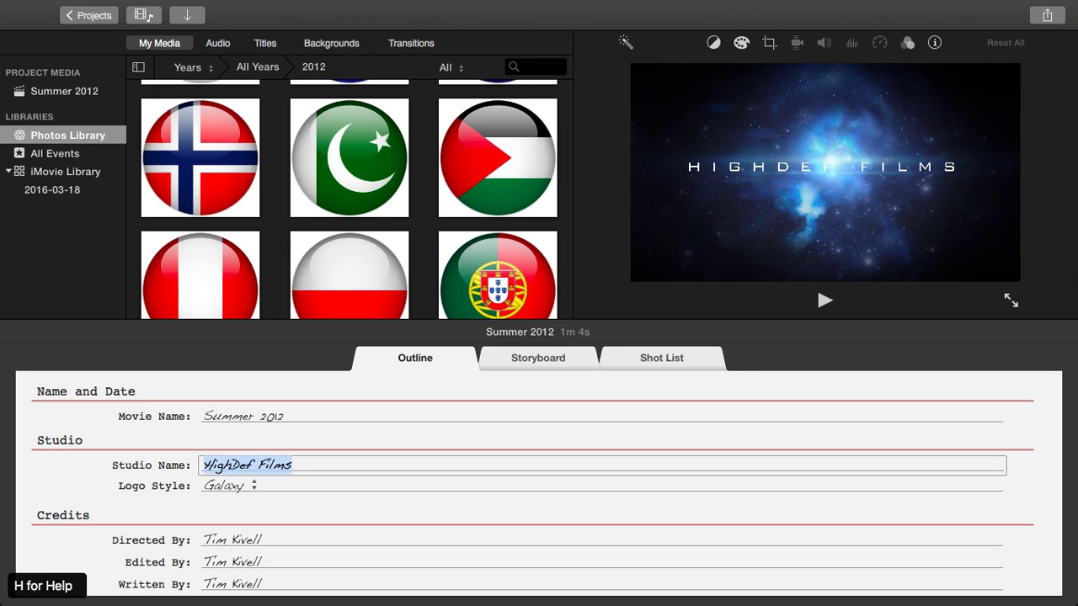
pyautogui.write('Kiel Films')
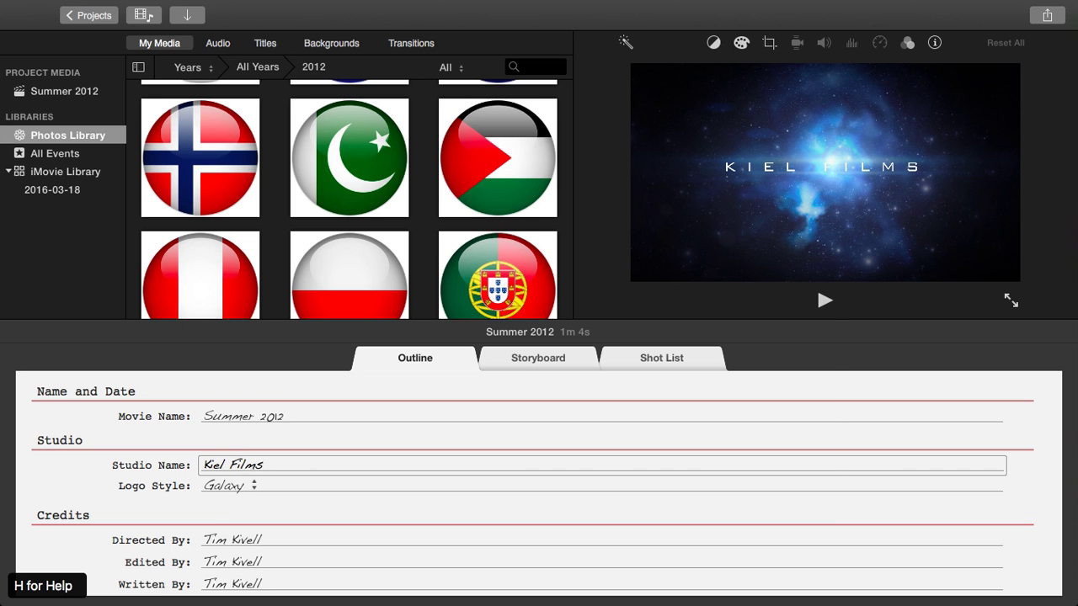
# - Change the trailer's logo style to Street Lamp and correct the studio name to Kivell Films
pyautogui.click(229, 486)
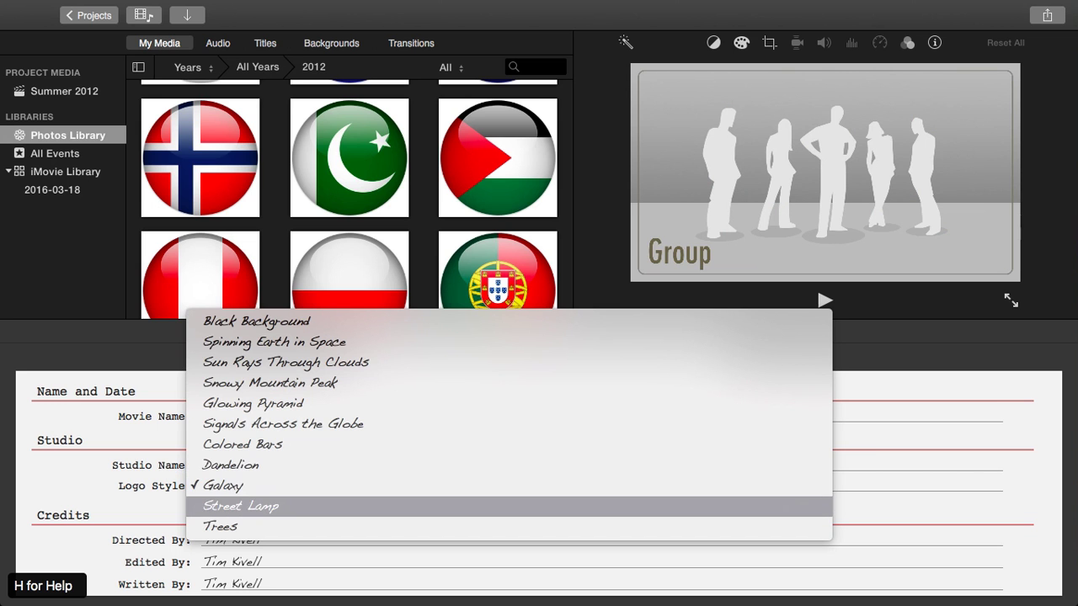
pyautogui.press('Return')
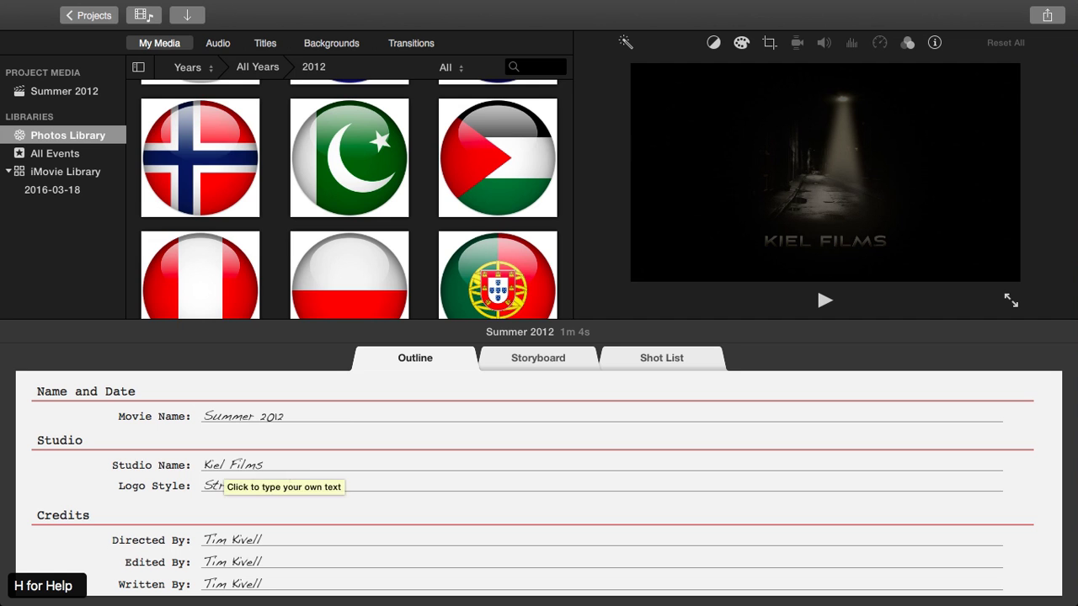
pyautogui.click(217, 465)
pyautogui.doubleClick(214, 465)
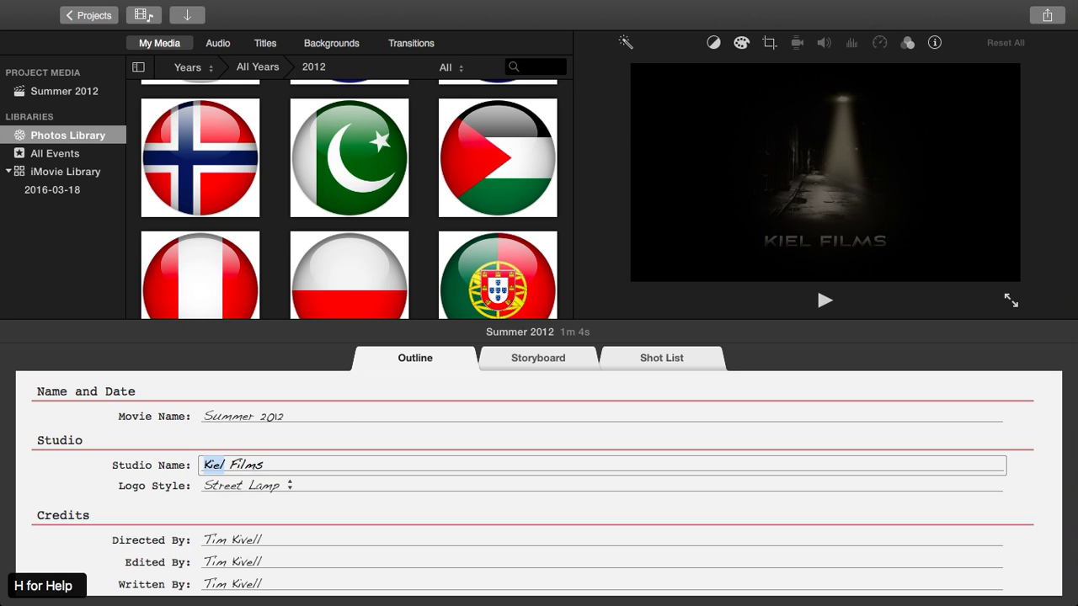
pyautogui.write('Kivl')
pyautogui.write('e')
pyautogui.write('l')
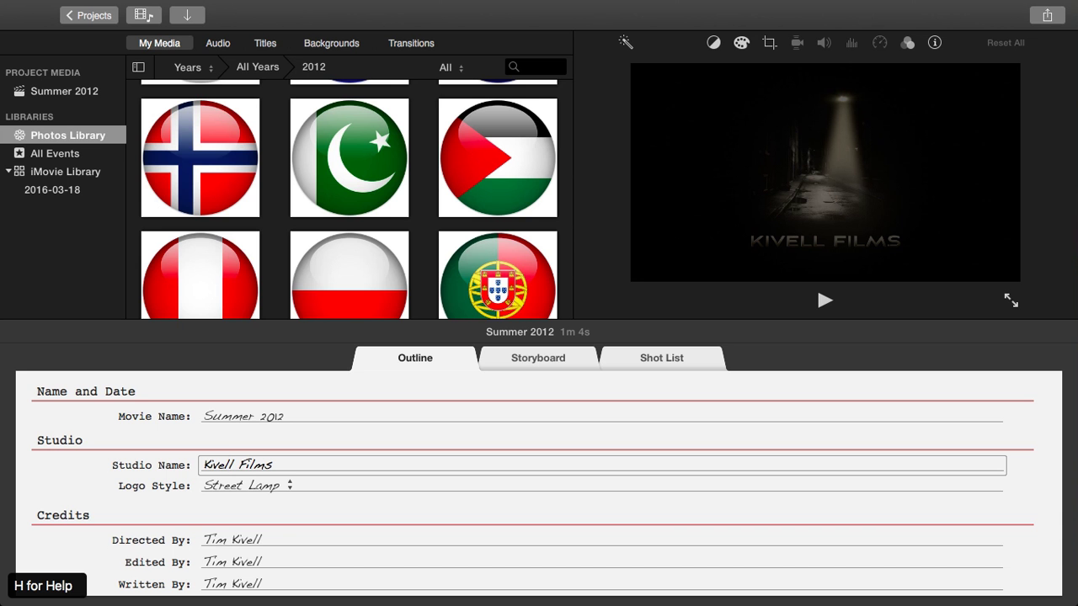
# - Replace the first name in the Edited By credit with the editor's first name, keeping the surname
pyautogui.scroll(-5, 539, 484)
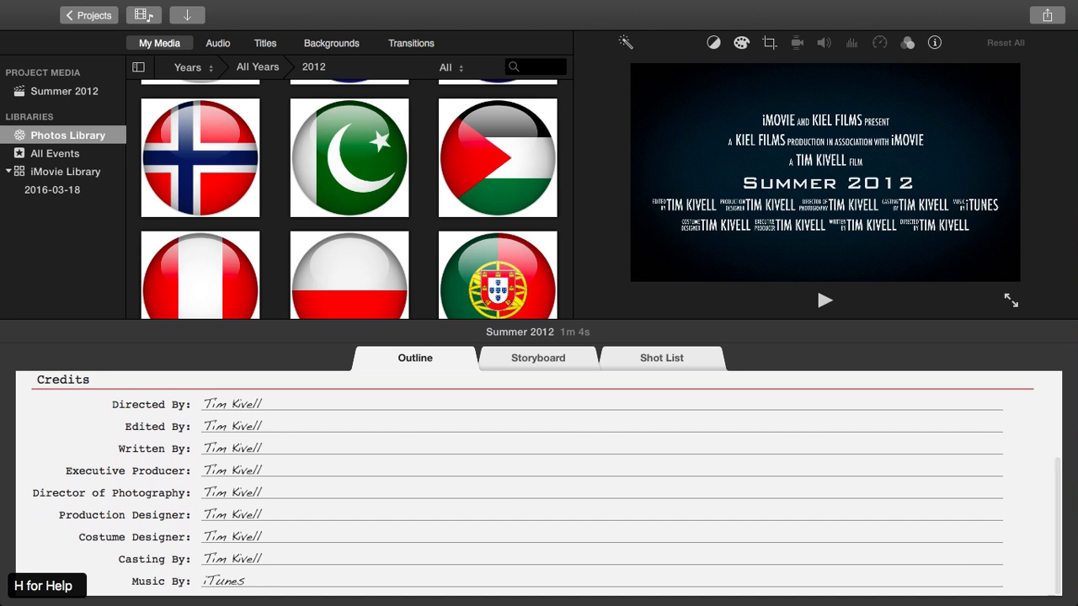
pyautogui.scroll(1, 538, 485)
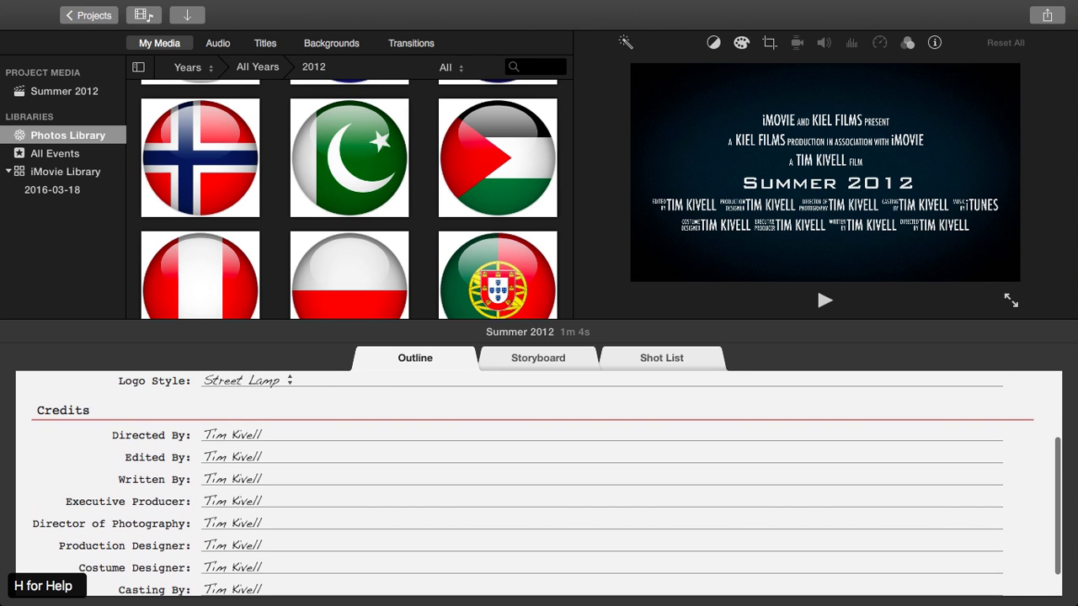
pyautogui.click(216, 458)
pyautogui.doubleClick(216, 457)
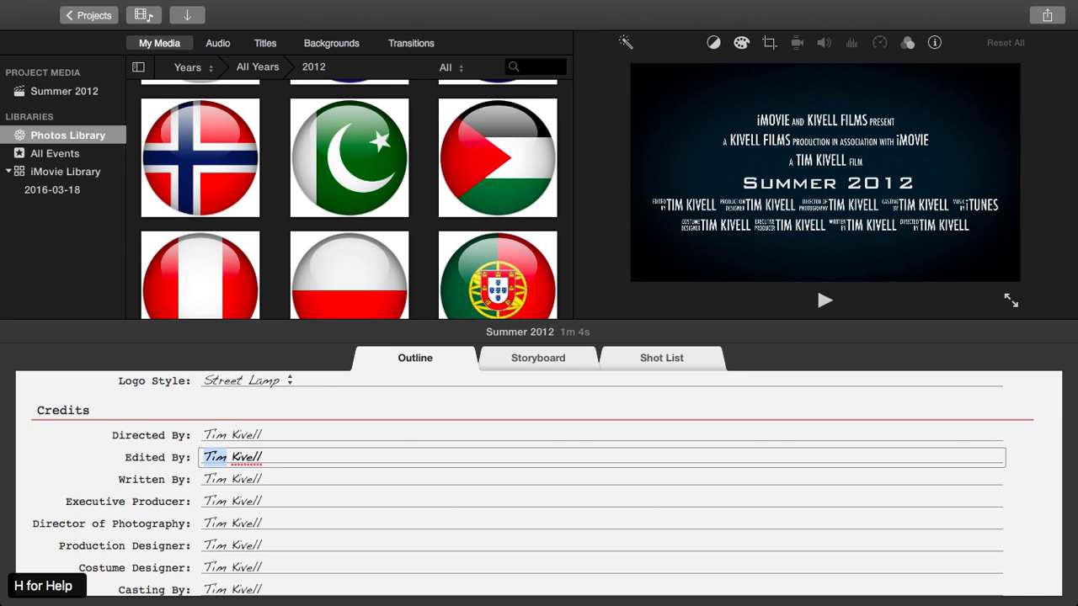
pyautogui.write('Erin')
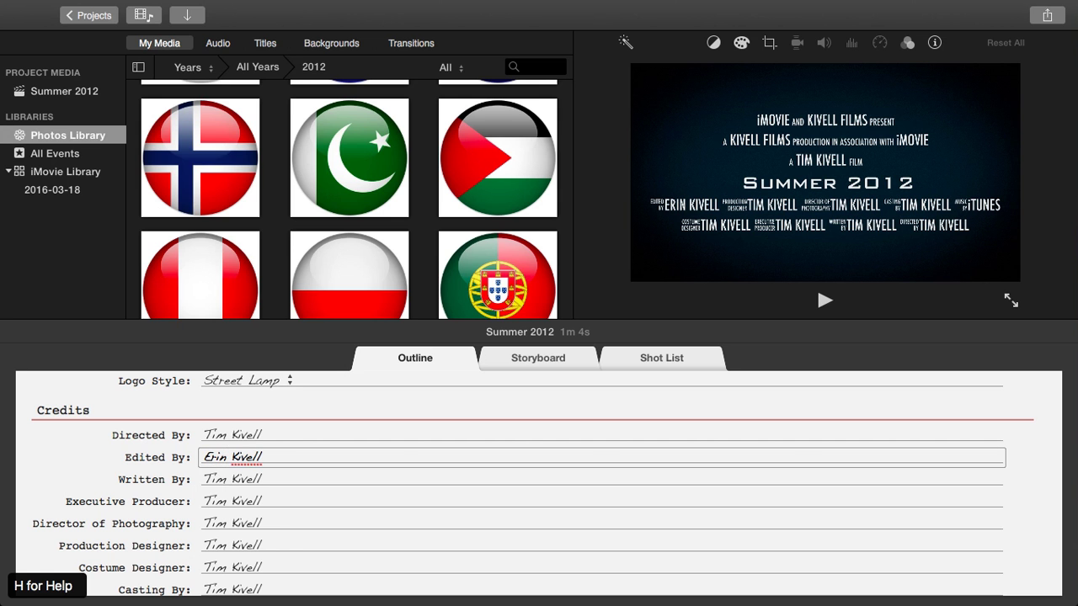
# - Replace the first name in the Executive Producer credit with the producer's first name, keeping the surname
pyautogui.click(232, 501)
pyautogui.click(226, 501)
pyautogui.press('BackSpace')
pyautogui.press('BackSpace')
pyautogui.press('BackSpace')
pyautogui.write('Ryan')
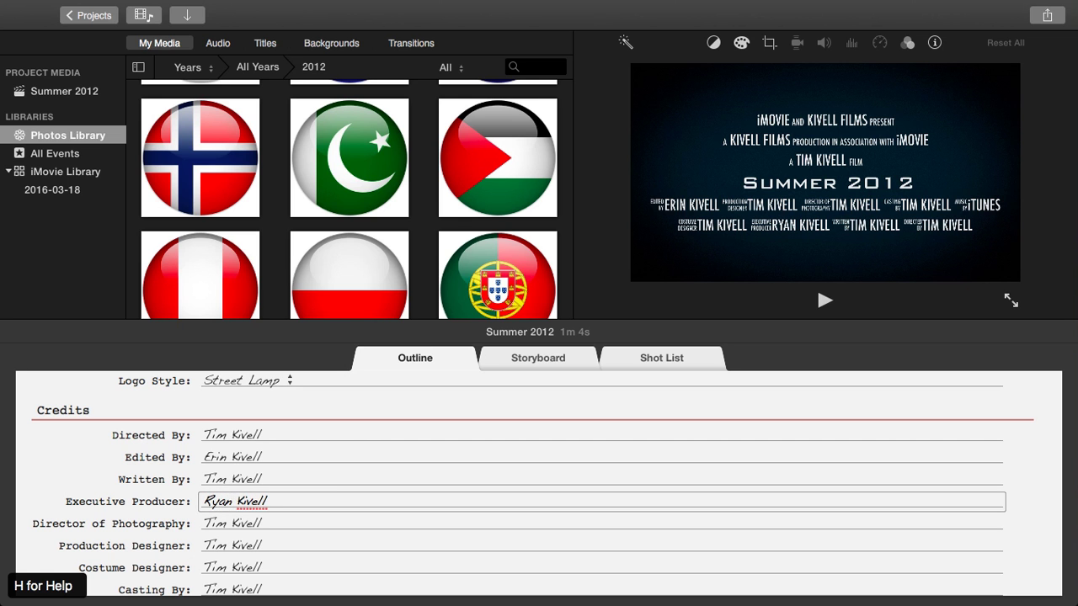
# - Replace the first name in the Director of Photography credit with the photographer's first name, keeping the surname
pyautogui.click(232, 523)
pyautogui.click(225, 523)
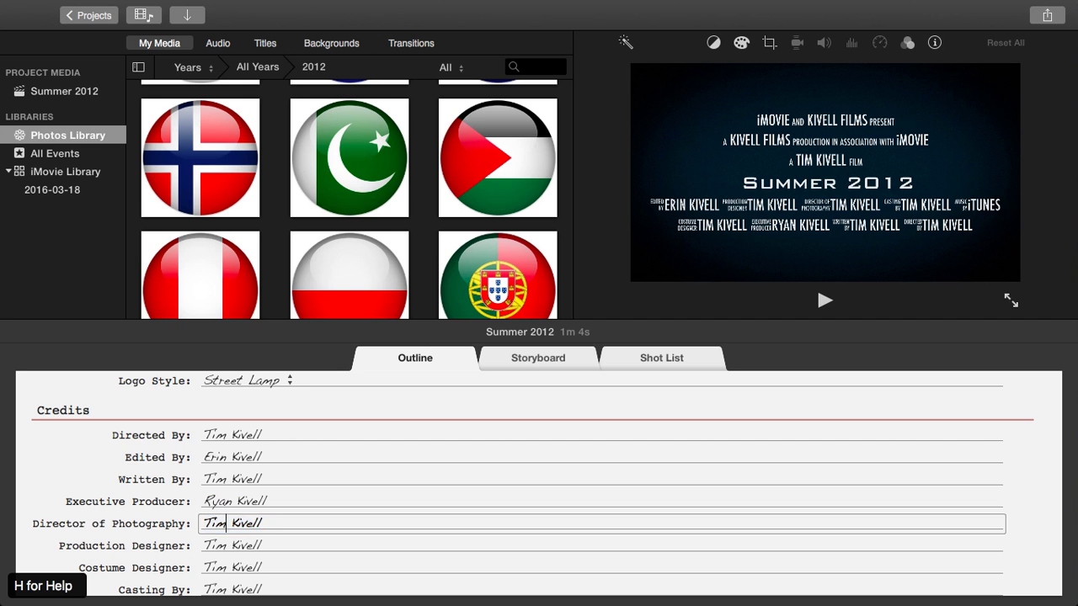
pyautogui.press('BackSpace')
pyautogui.press('BackSpace')
pyautogui.press('BackSpace')
pyautogui.write('Whale')
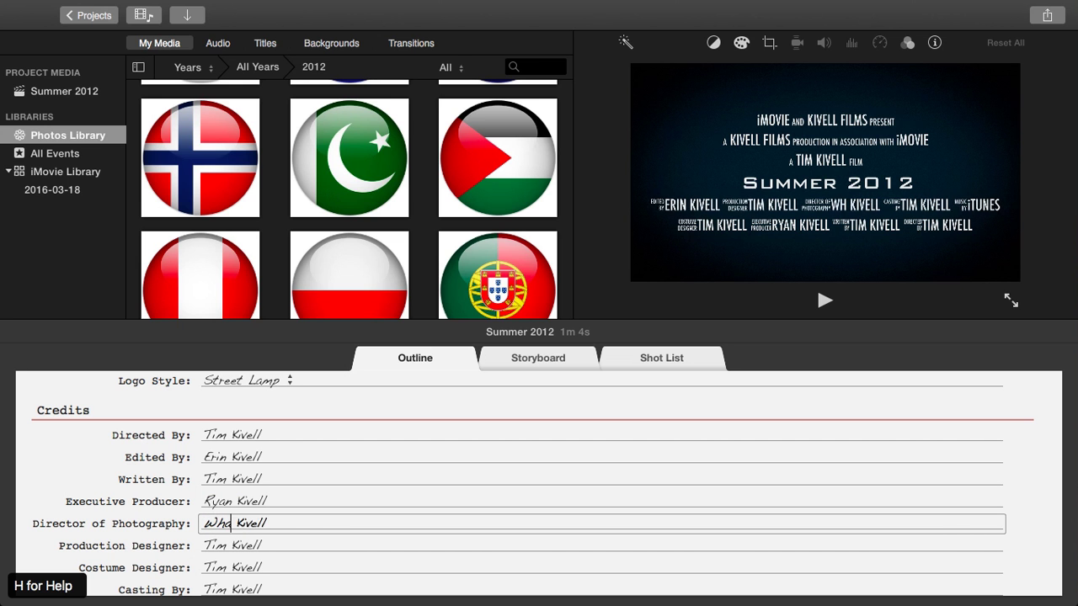
pyautogui.write('n')
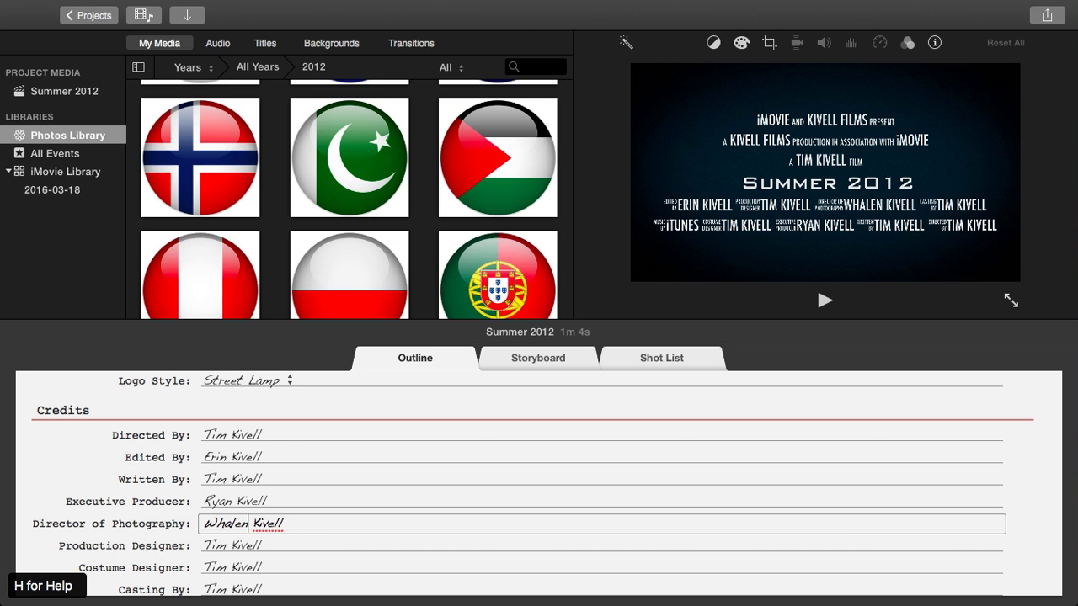
# - Replace the first name in the Production Designer credit with the designer's first name, keeping the surname
pyautogui.click(231, 545)
pyautogui.click(226, 545)
pyautogui.press('BackSpace')
pyautogui.press('BackSpace')
pyautogui.press('BackSpace')
pyautogui.write('James')
# - Replace the first name in the Casting By credit with the casting person's first name, keeping the surname
pyautogui.scroll(-2, 539, 483)
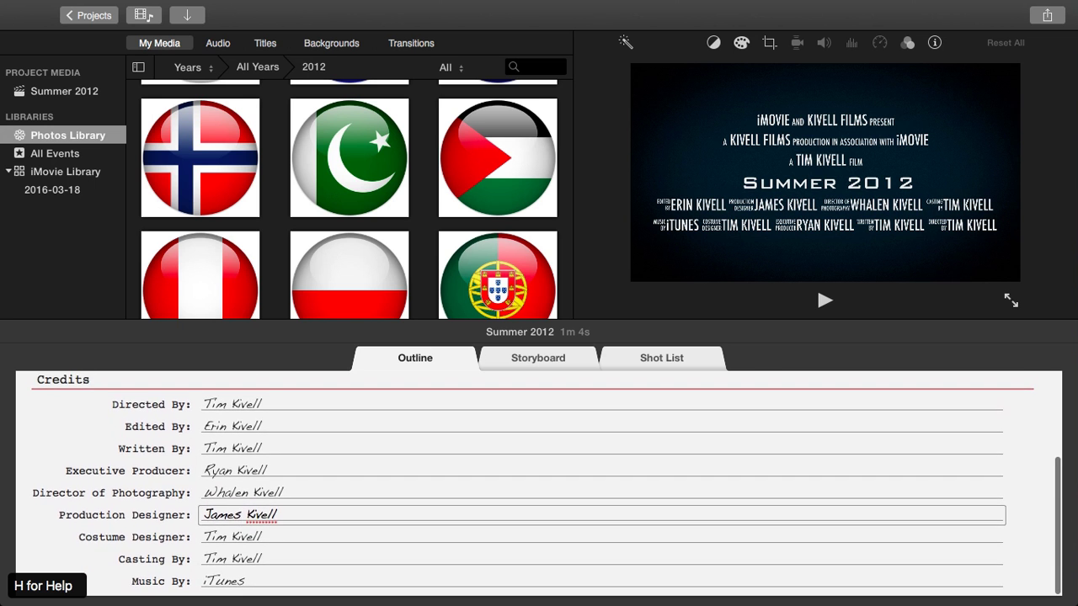
pyautogui.click(231, 559)
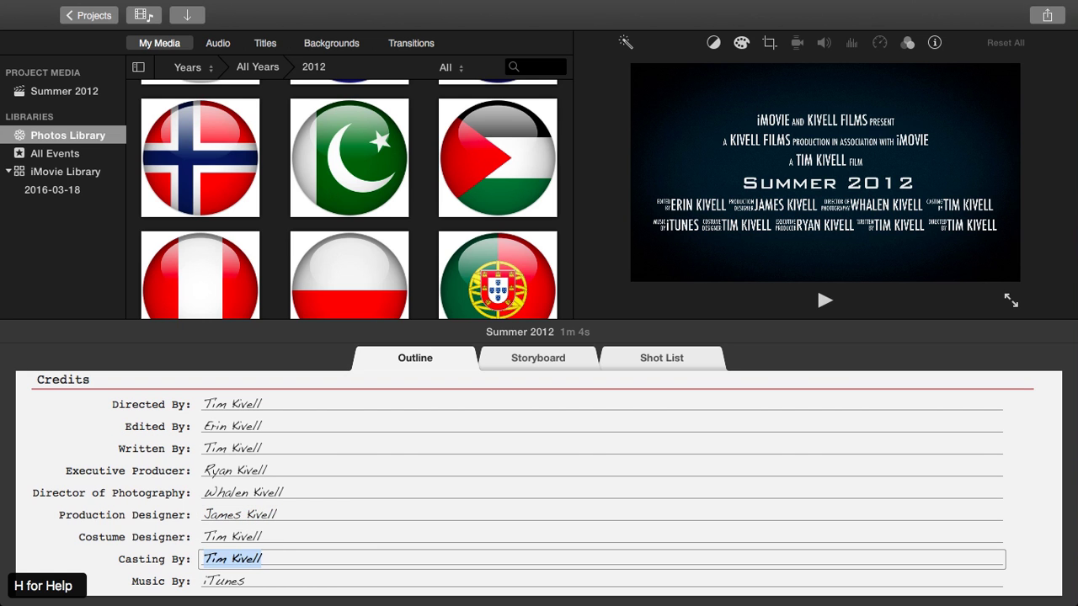
pyautogui.click(226, 559)
pyautogui.press('BackSpace')
pyautogui.press('BackSpace')
pyautogui.press('BackSpace')
pyautogui.write('Abby')
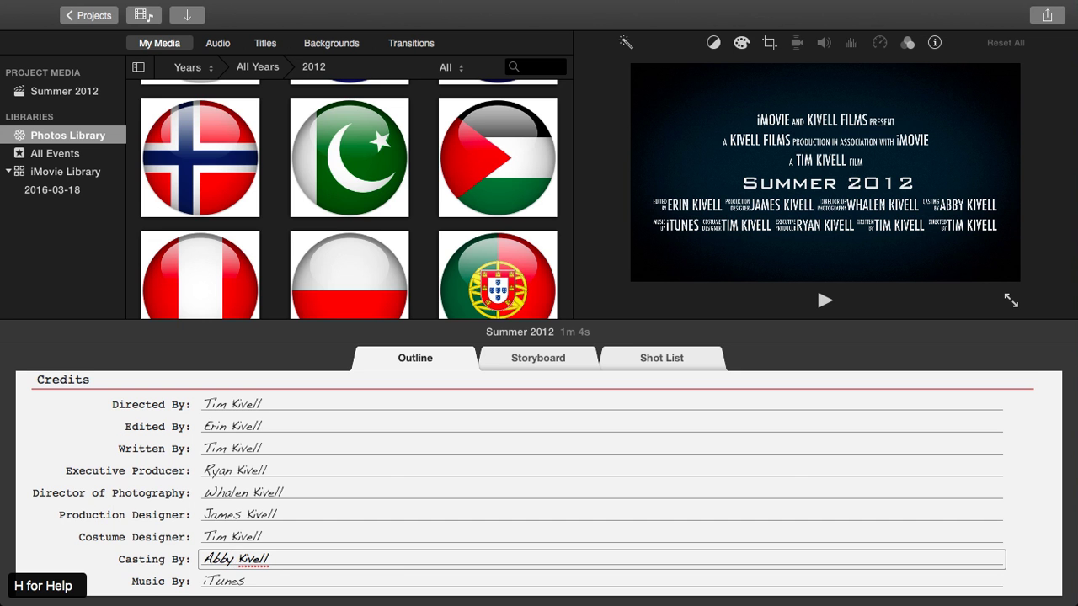
pyautogui.scroll(3, 539, 484)
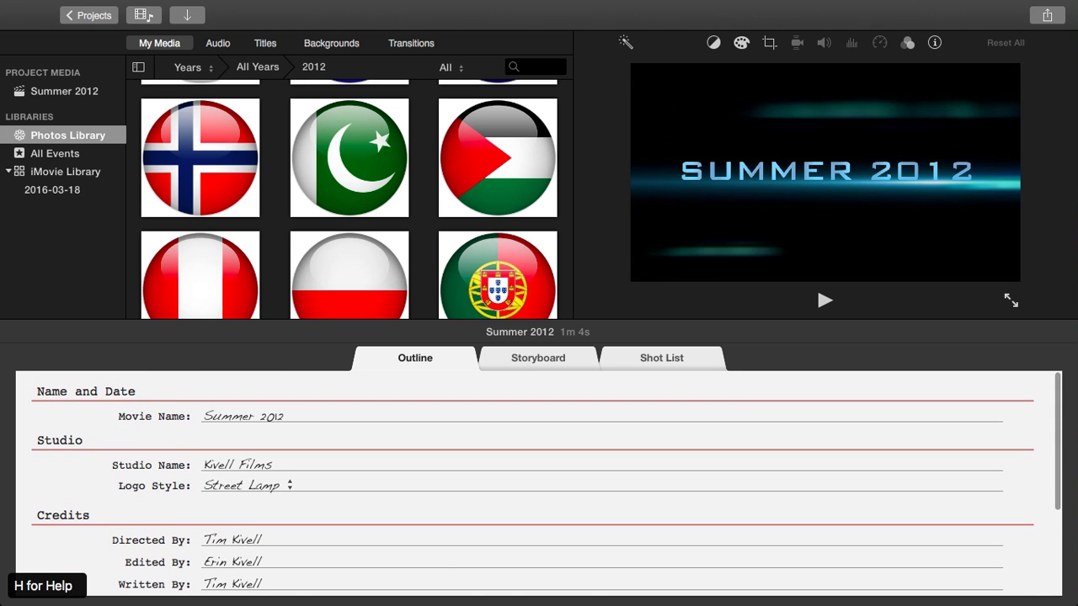
# - Fill the storyboard's Group placeholder with the baseball team line-up photo from the 2012 photos
pyautogui.click(538, 358)
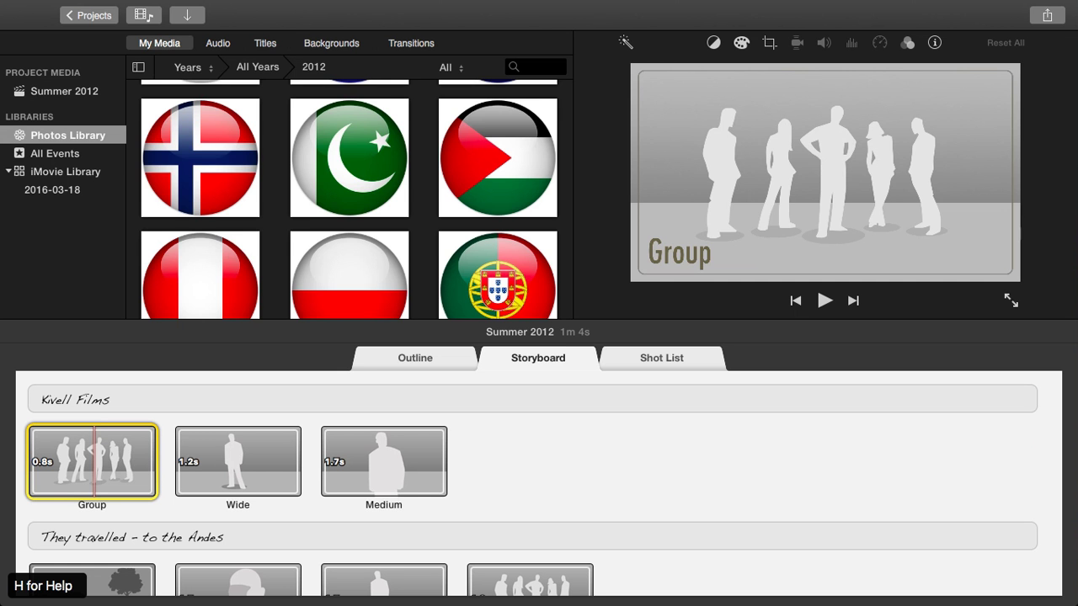
pyautogui.scroll(-3, 302, 211)
pyautogui.scroll(-10, 302, 211)
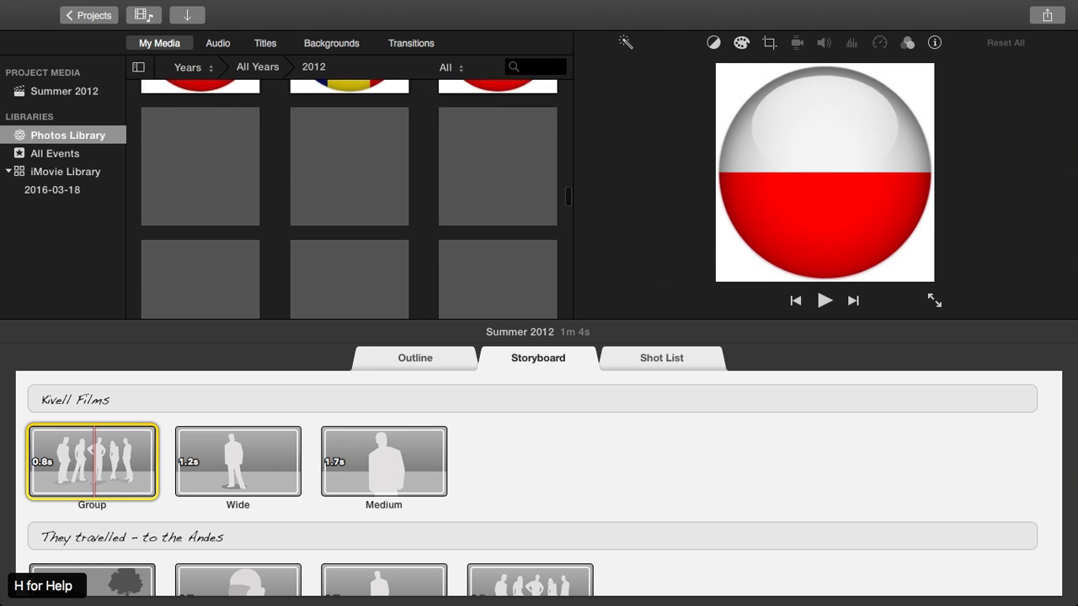
pyautogui.scroll(-2, 357, 185)
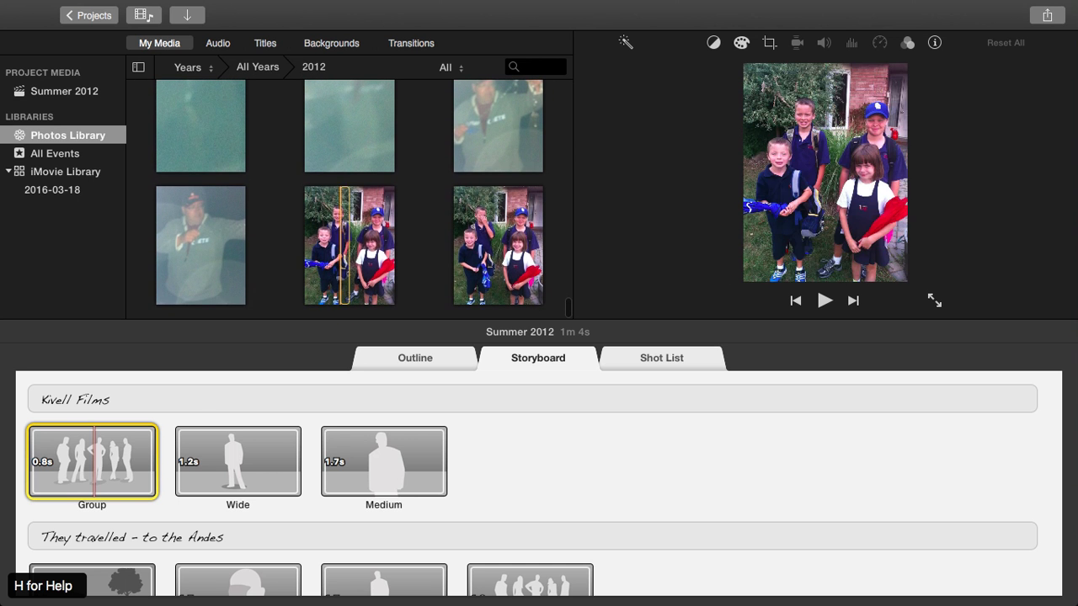
pyautogui.scroll(-5, 357, 200)
pyautogui.scroll(-5, 350, 200)
pyautogui.scroll(2, 350, 200)
pyautogui.scroll(5, 349, 200)
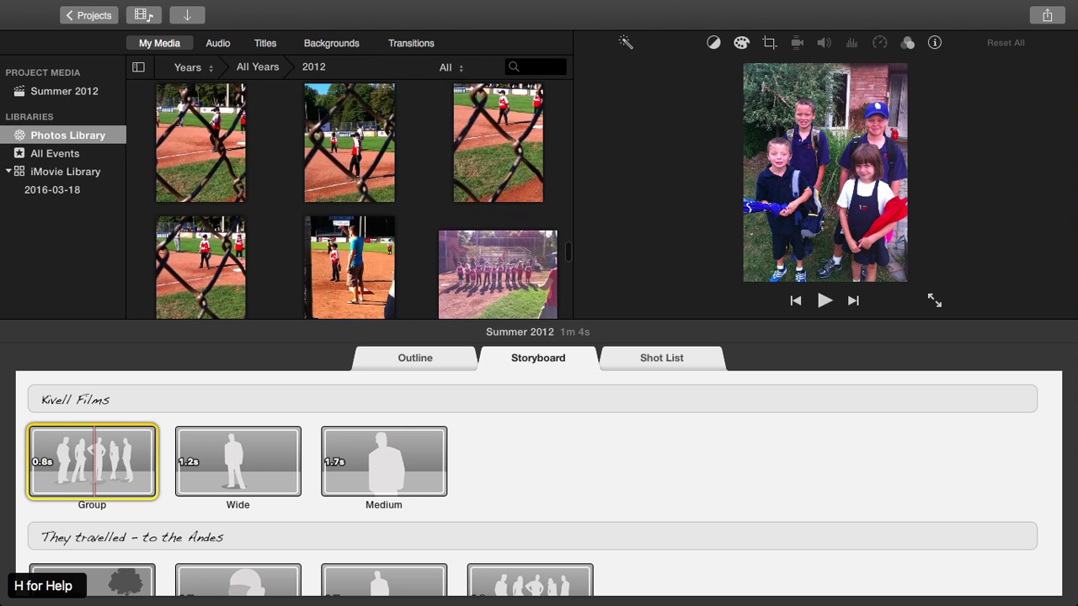
pyautogui.scroll(3, 350, 199)
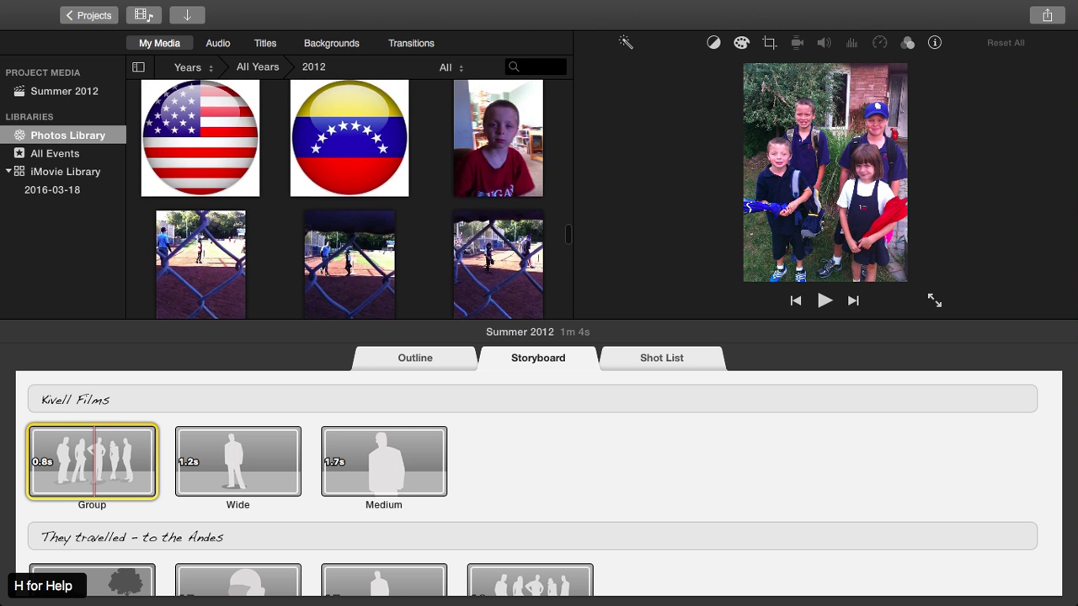
pyautogui.scroll(-1, 349, 200)
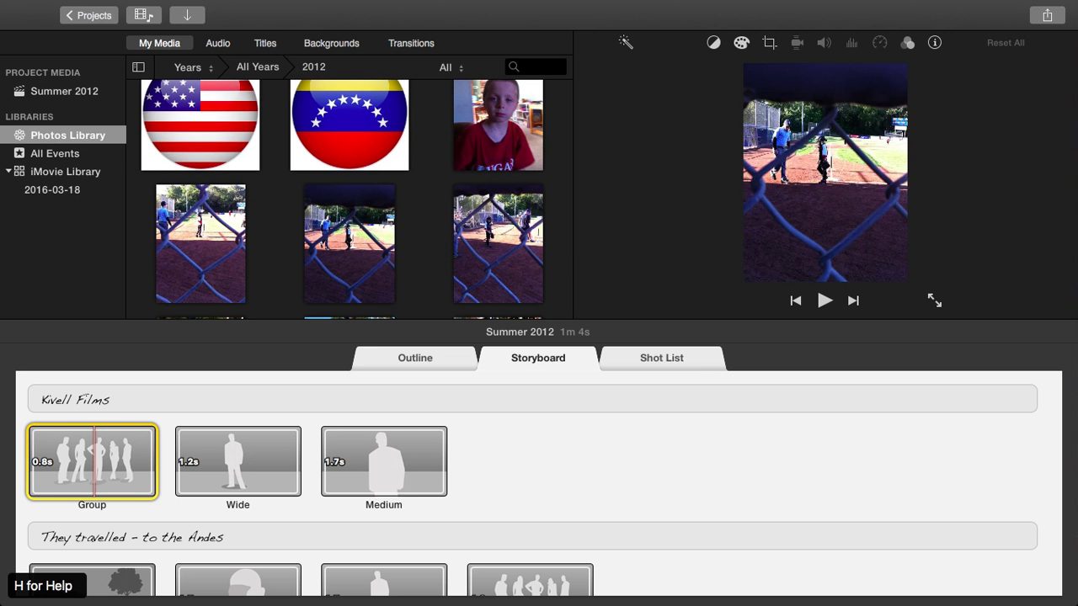
pyautogui.scroll(-2, 380, 202)
pyautogui.scroll(-4, 376, 126)
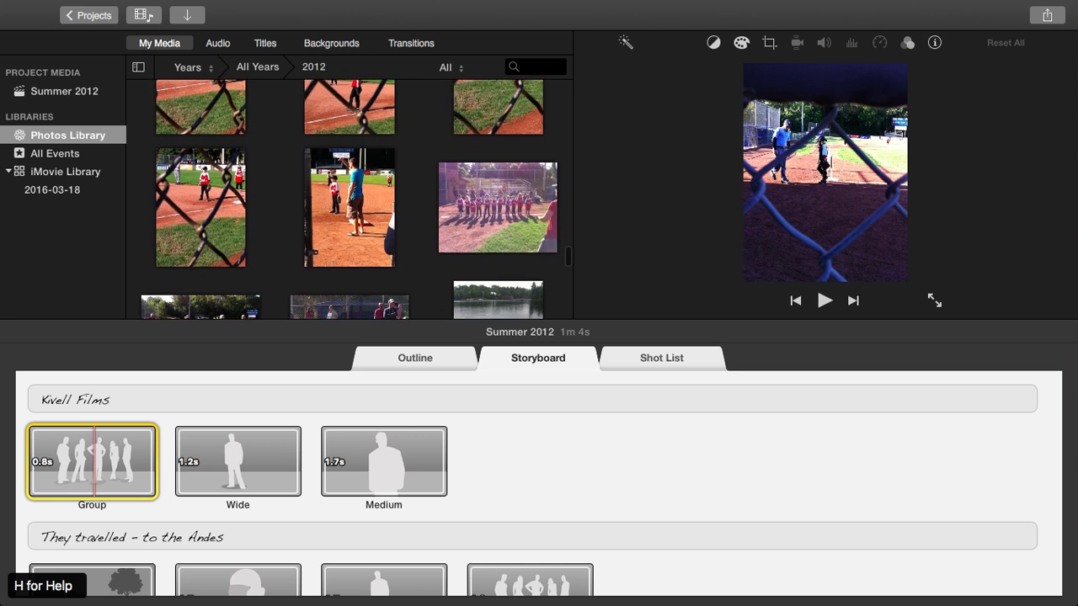
pyautogui.click(495, 197)
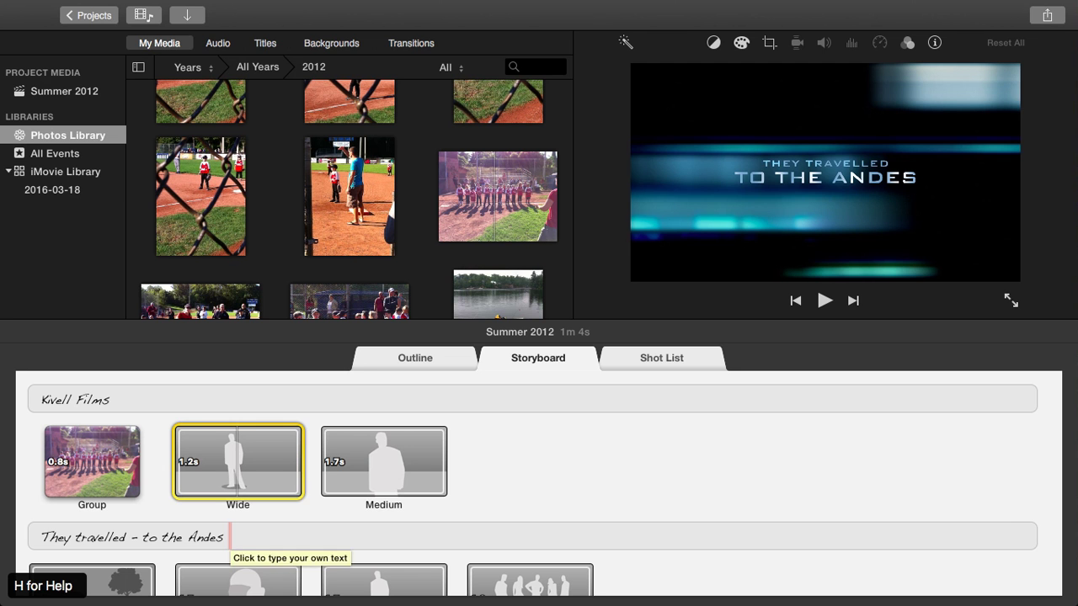
# - Change the two-part storyboard title "They travelled – to the Andes" to "The Story" and "of Summer 2012"
pyautogui.click(229, 539)
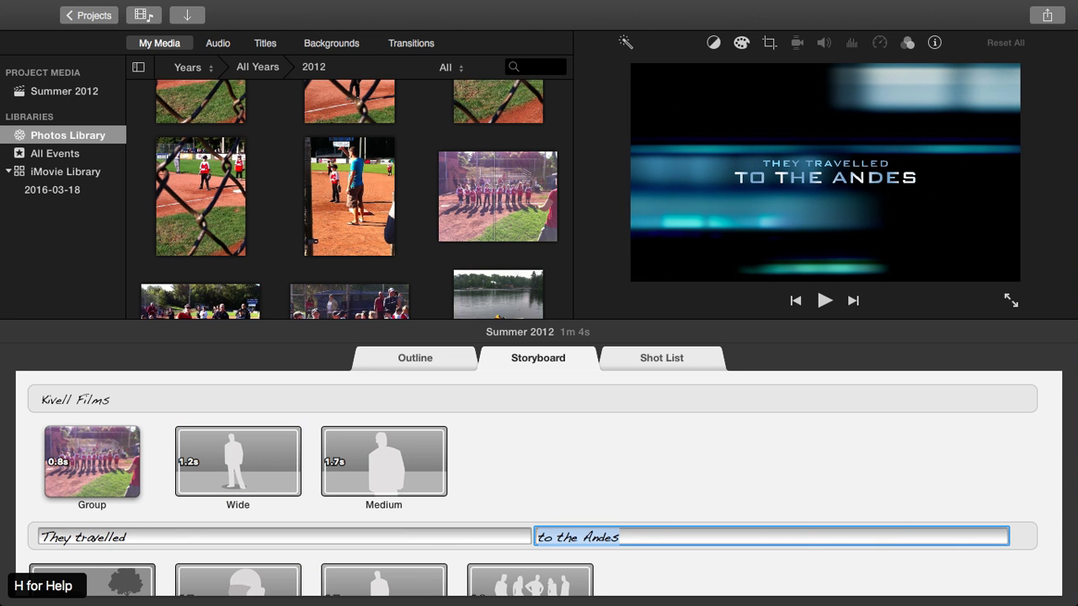
pyautogui.click(125, 537)
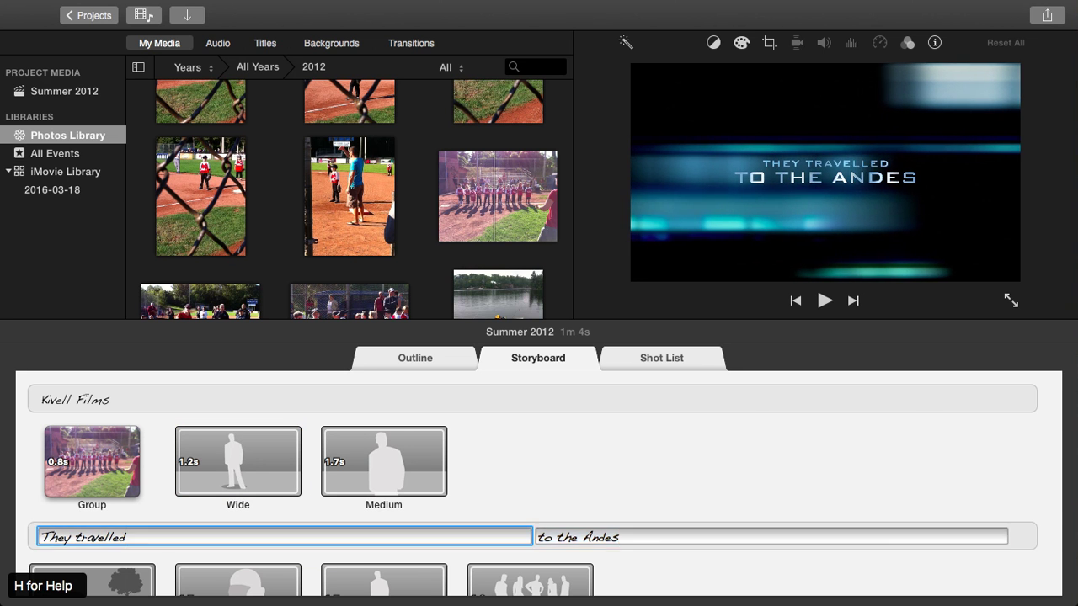
pyautogui.press('BackSpace')
pyautogui.press('BackSpace')
pyautogui.press('BackSpace')
pyautogui.press('BackSpace')
pyautogui.press('BackSpace')
pyautogui.press('BackSpace')
pyautogui.press('BackSpace')
pyautogui.press('BackSpace')
pyautogui.press('BackSpace')
pyautogui.press('BackSpace')
pyautogui.press('BackSpace')
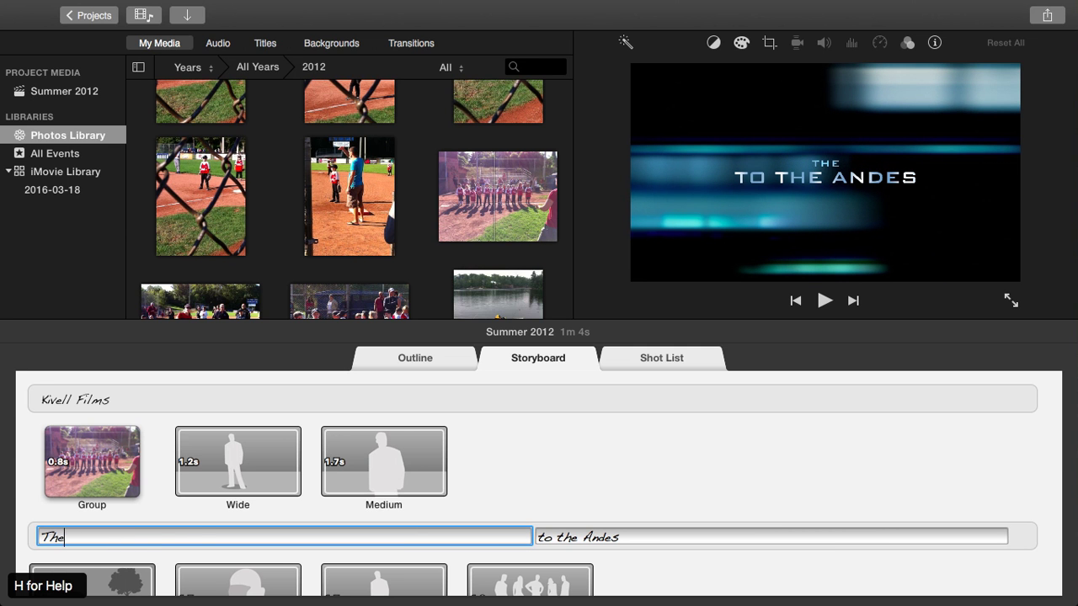
pyautogui.write('t')
pyautogui.press('BackSpace')
pyautogui.press('BackSpace')
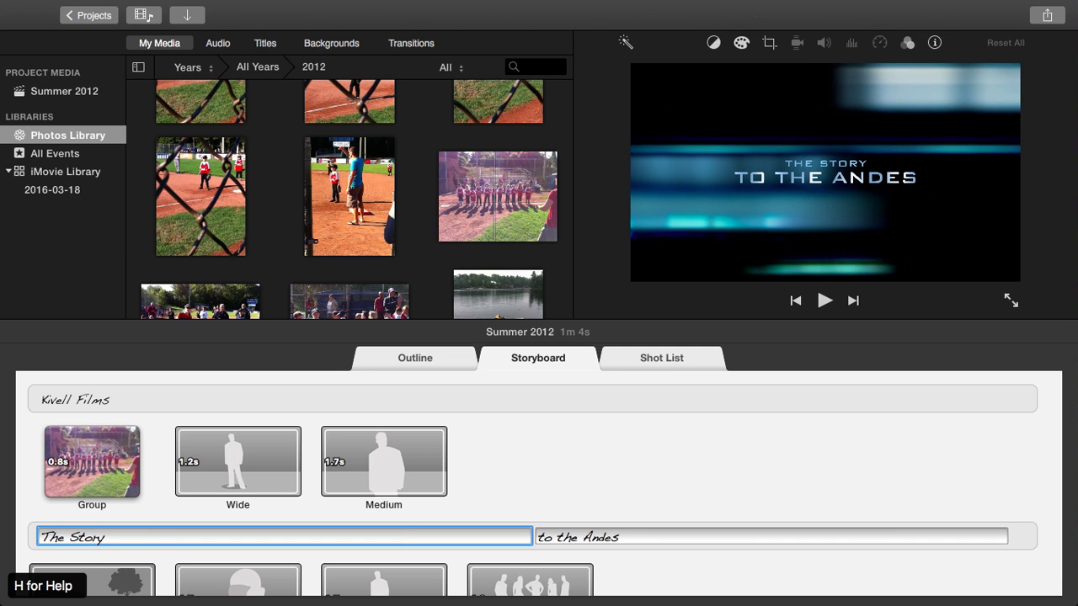
pyautogui.click(619, 537)
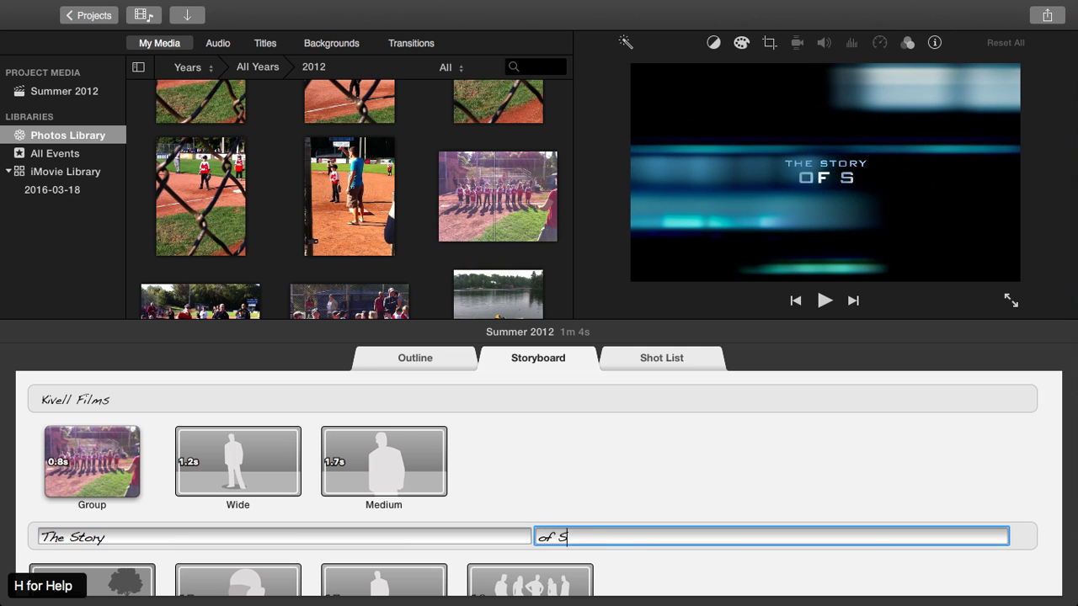
pyautogui.write('of Summer 2012')
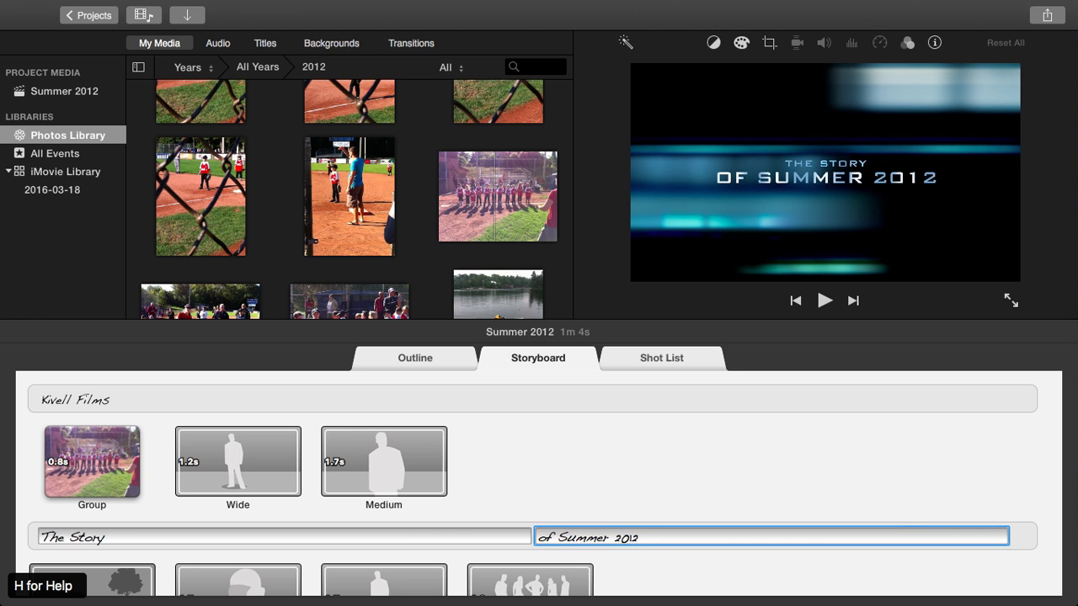
# - Fill the Wide placeholder with a photo of two people in the red boat and the Medium placeholder with the photo of the caught fish
pyautogui.click(283, 462)
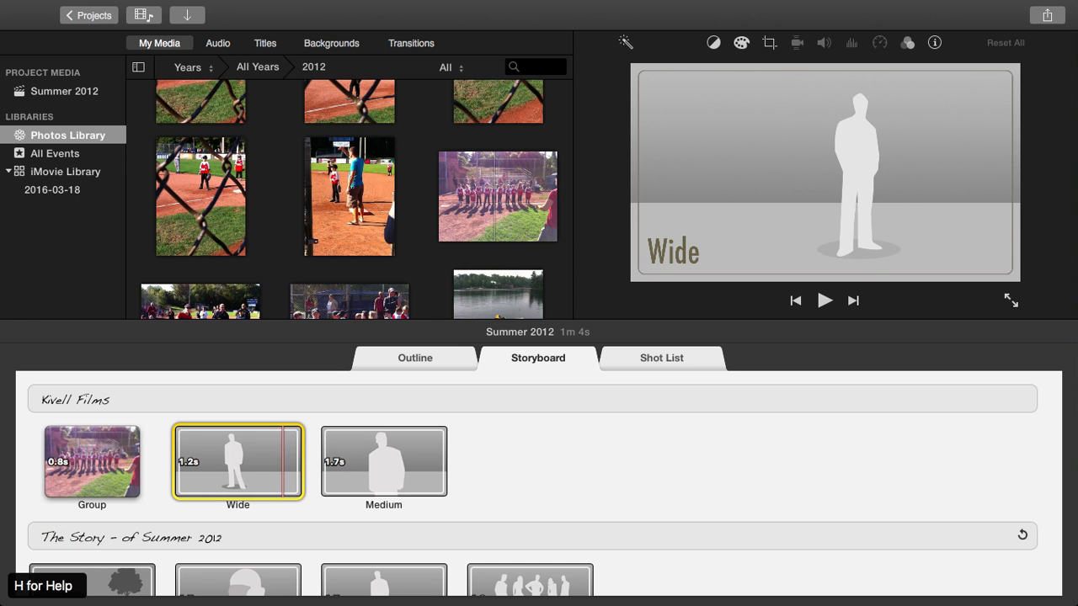
pyautogui.scroll(-5, 349, 199)
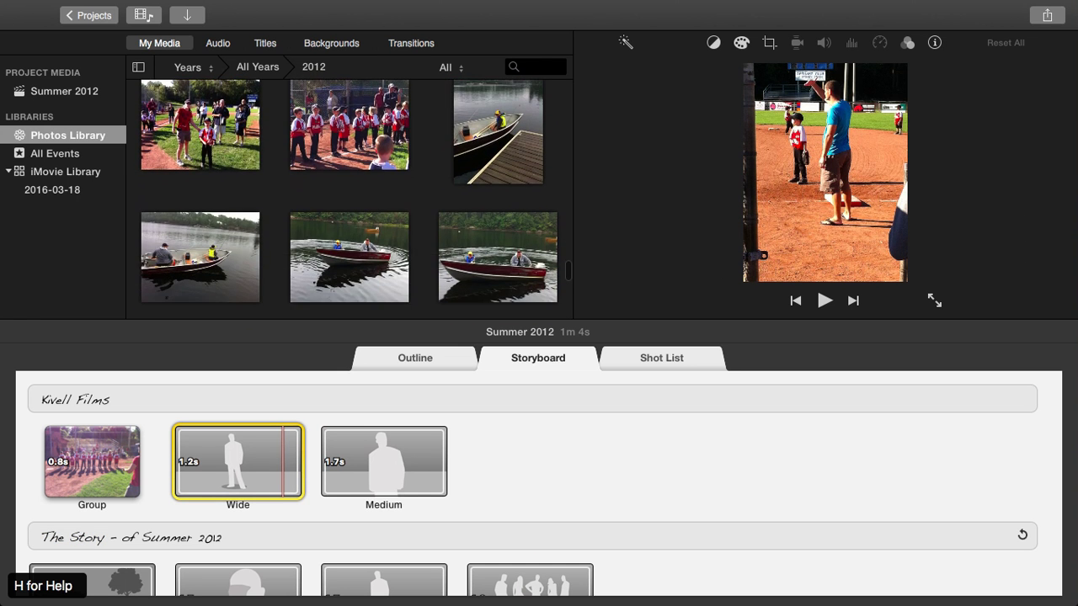
pyautogui.moveTo(342, 228); pyautogui.dragTo(238, 461)
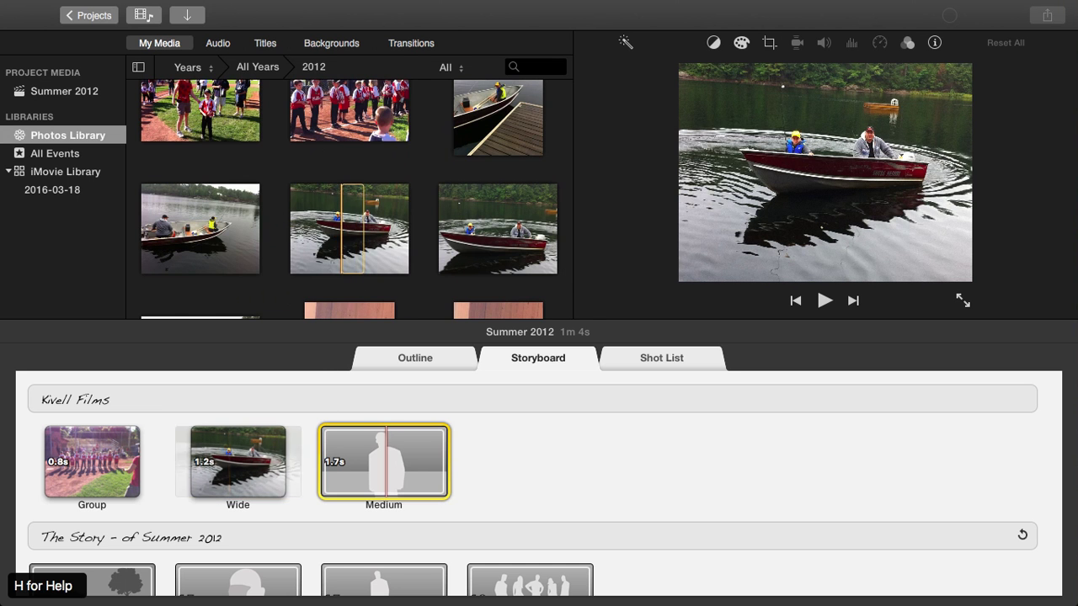
pyautogui.scroll(-5, 349, 200)
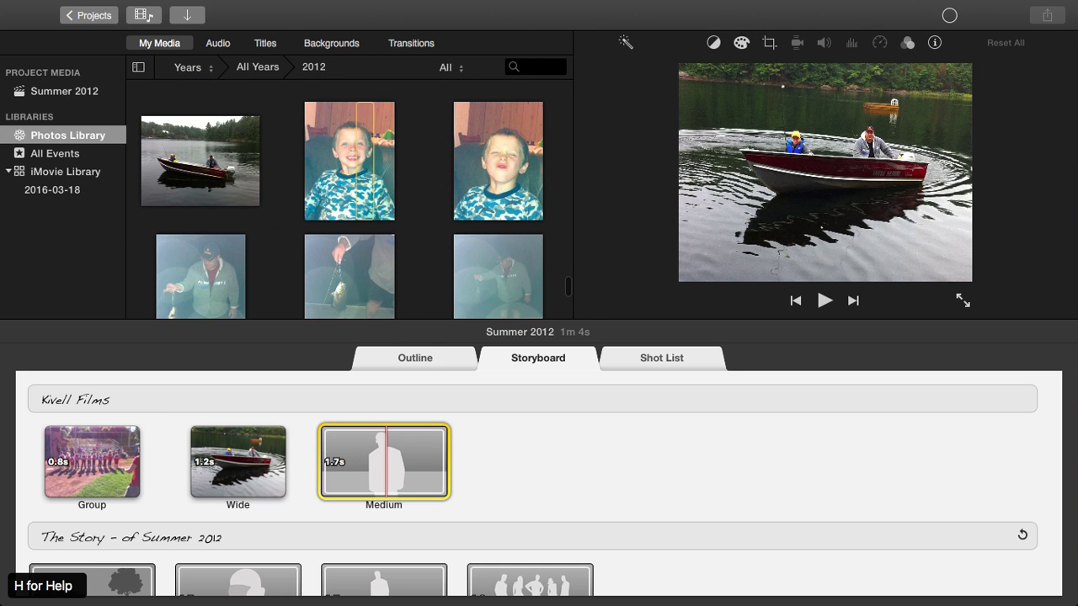
pyautogui.moveTo(364, 278); pyautogui.dragTo(384, 461)
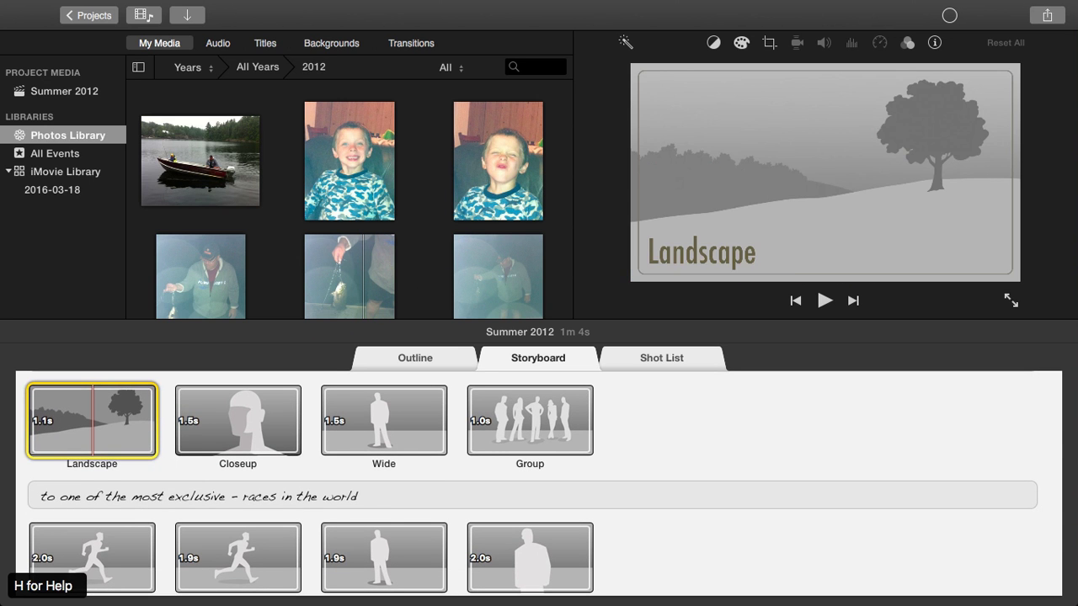
# - Fill the Landscape placeholder under The Story title with the photo of the boat at the dock and Closeup with the boy and woman on the ball field
pyautogui.click(214, 496)
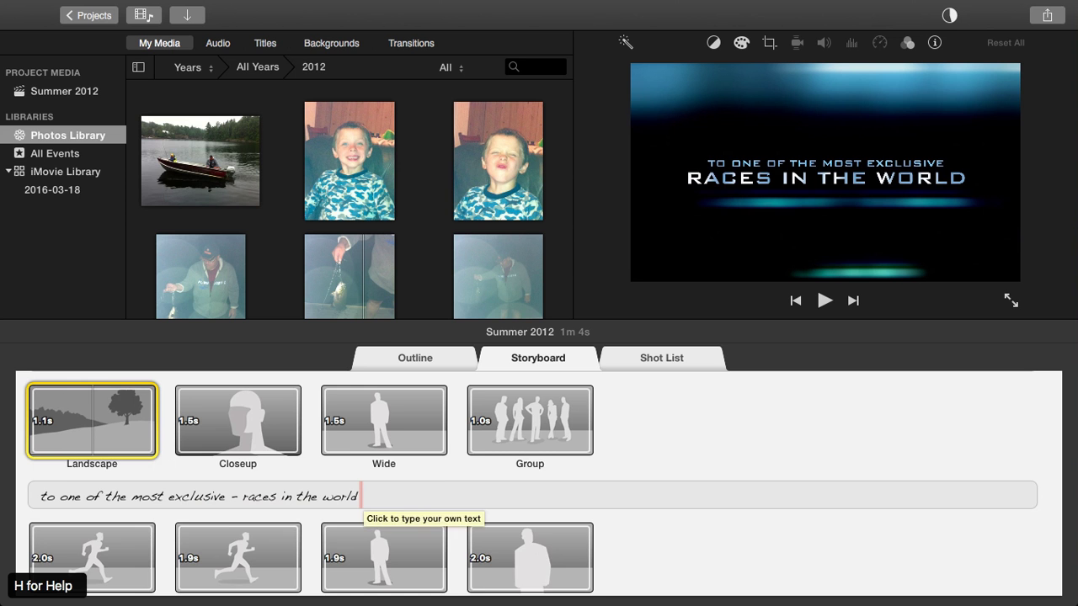
pyautogui.scroll(3, 538, 484)
pyautogui.scroll(-2, 539, 485)
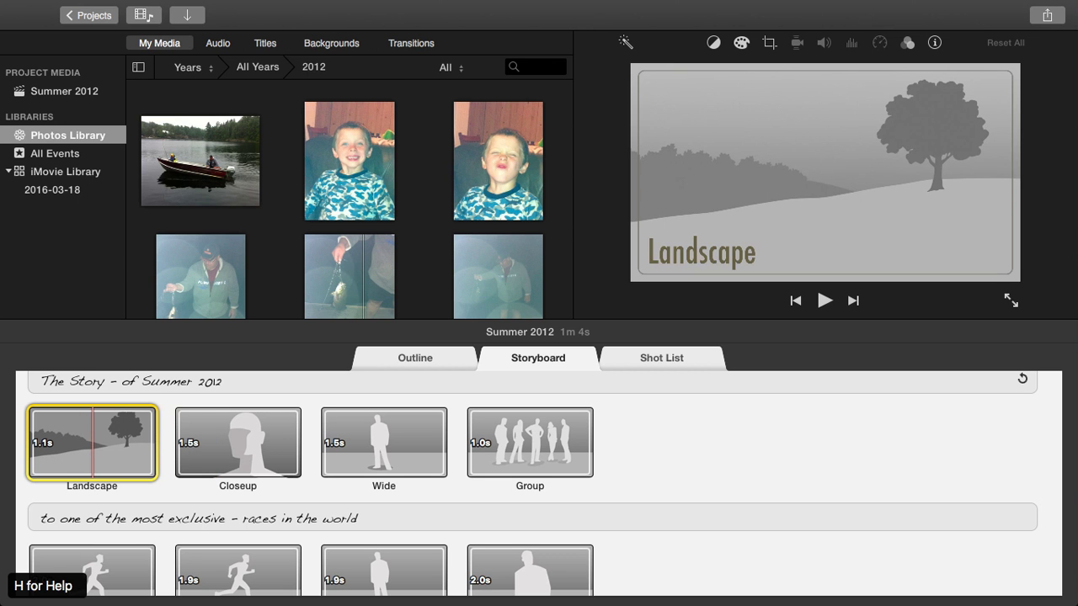
pyautogui.scroll(3, 349, 203)
pyautogui.scroll(3, 350, 202)
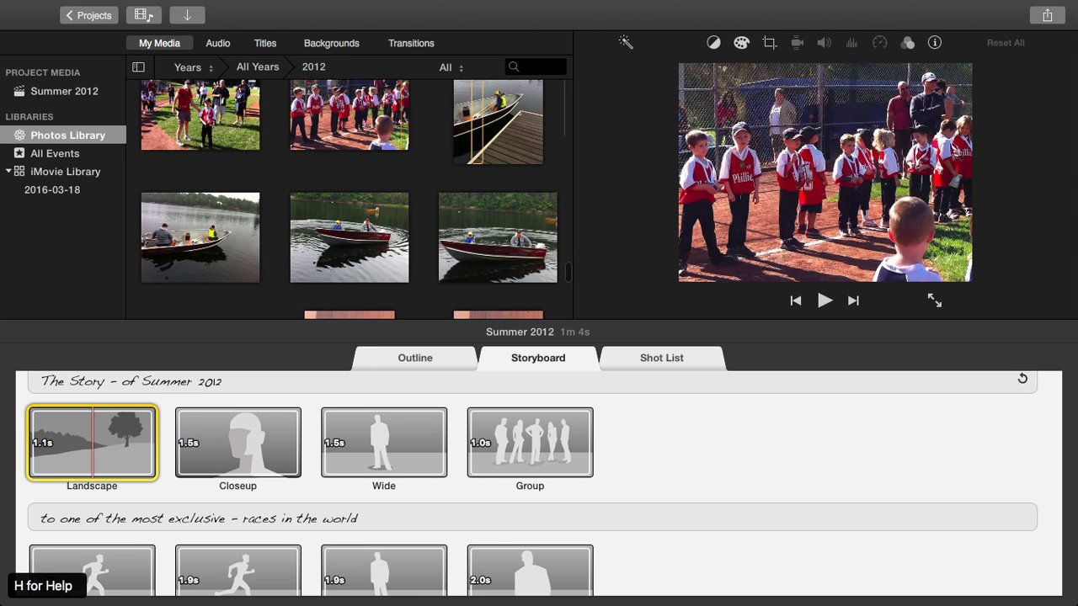
pyautogui.moveTo(478, 126); pyautogui.dragTo(92, 442)
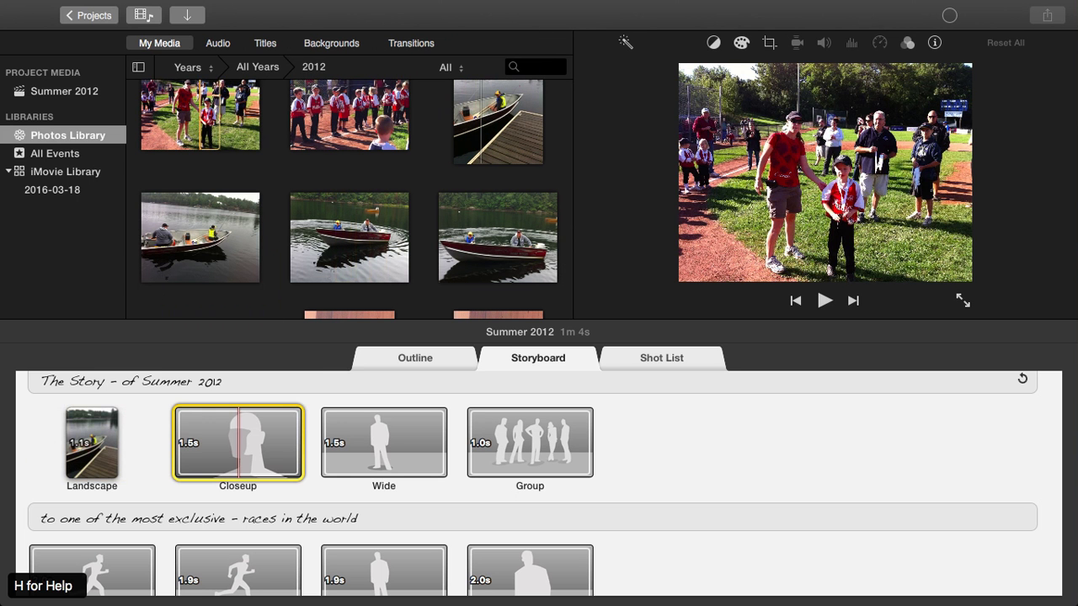
pyautogui.moveTo(200, 118); pyautogui.dragTo(237, 442)
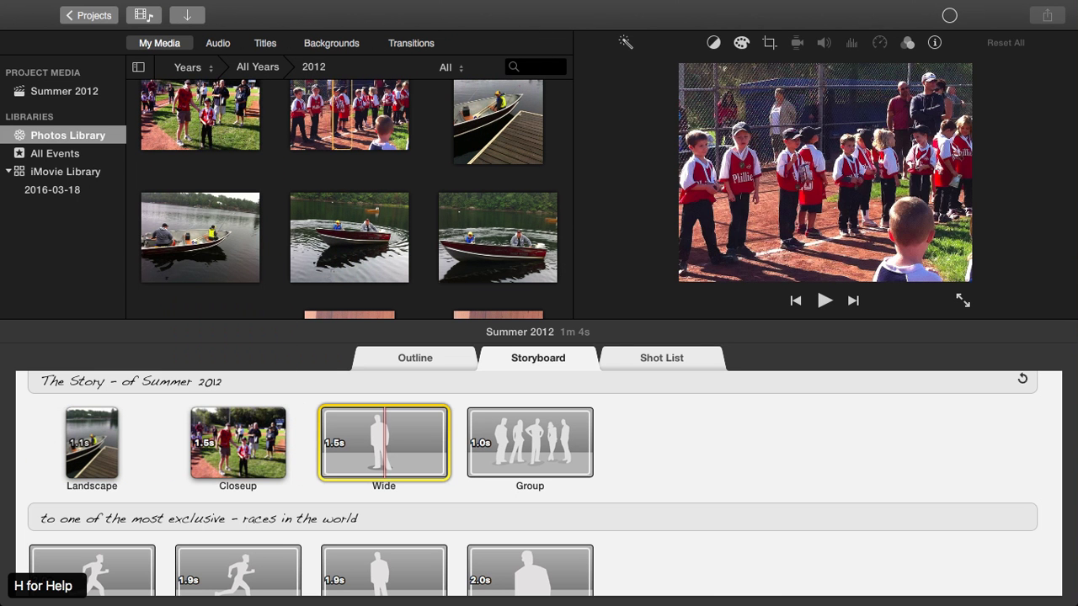
# - Fill the Wide placeholder with the hazy photo of the man in a cap and Group with the boy making a squinting face
pyautogui.scroll(-10, 364, 118)
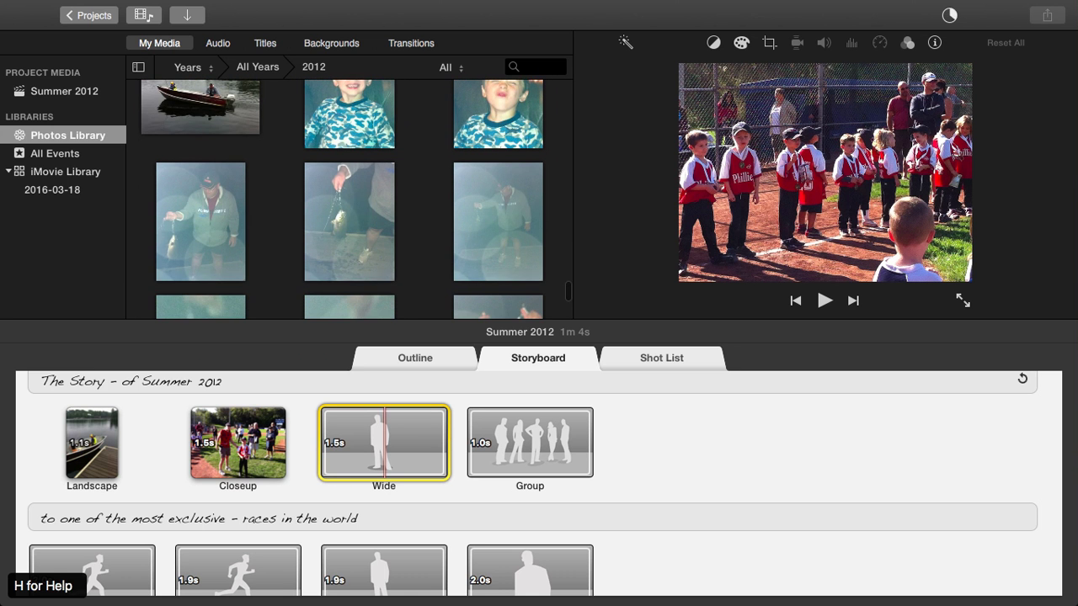
pyautogui.scroll(-3, 350, 199)
pyautogui.scroll(-3, 350, 200)
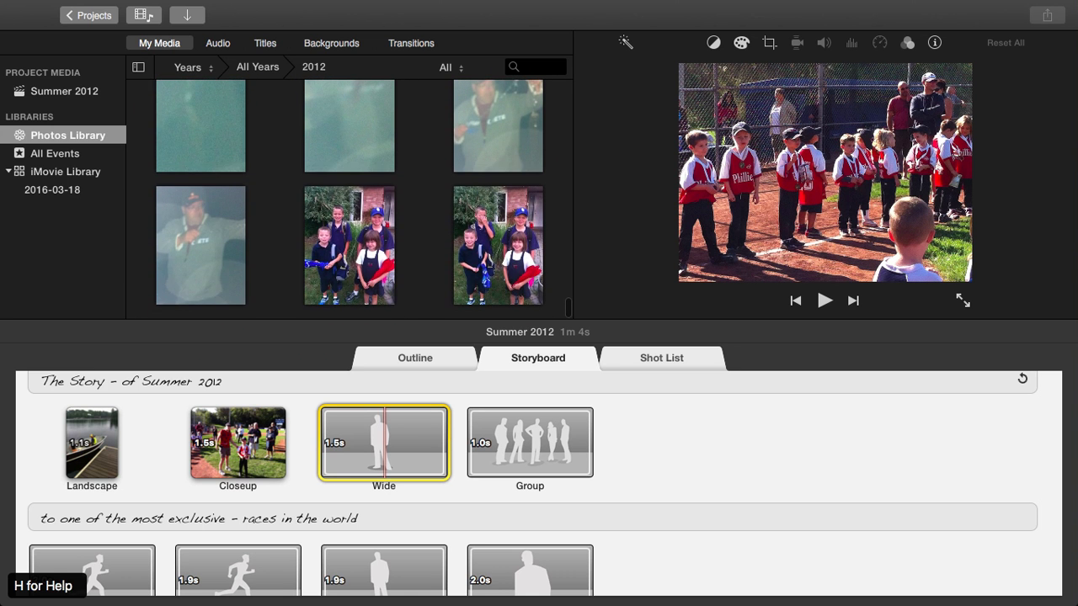
pyautogui.moveTo(217, 244); pyautogui.dragTo(384, 442)
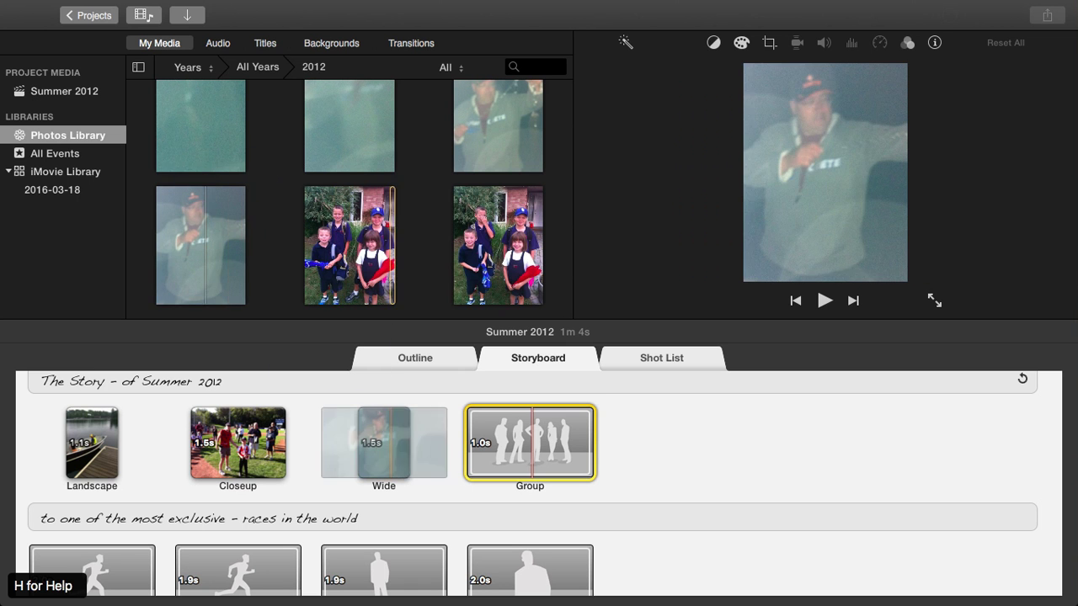
pyautogui.scroll(3, 349, 200)
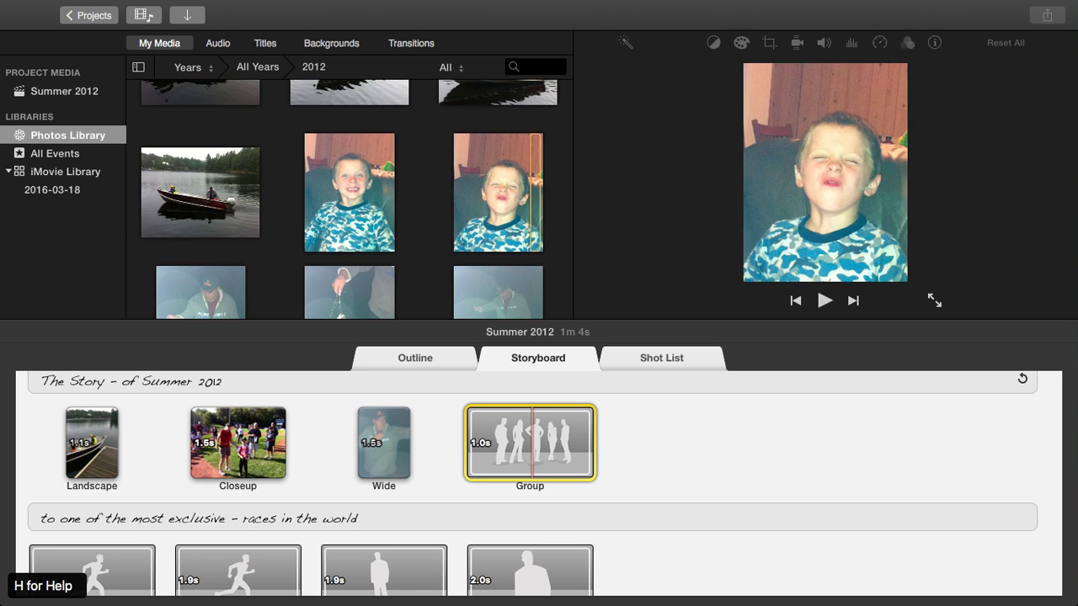
pyautogui.moveTo(530, 192); pyautogui.dragTo(530, 442)
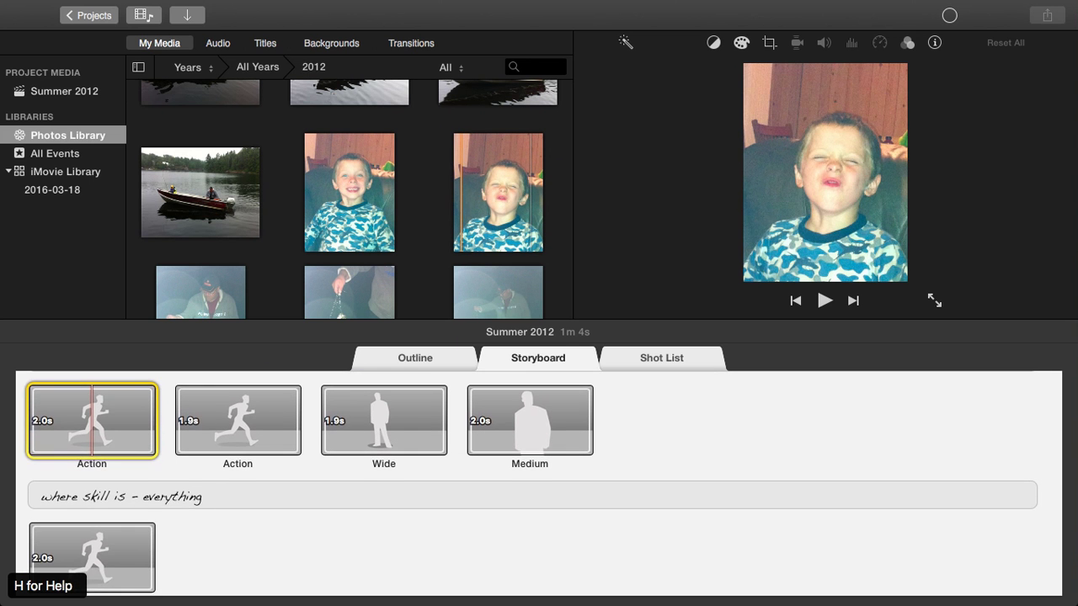
# - Change the first part of the storyboard title "to one of the most exclusive" to "Closing Day"
pyautogui.scroll(2, 344, 471)
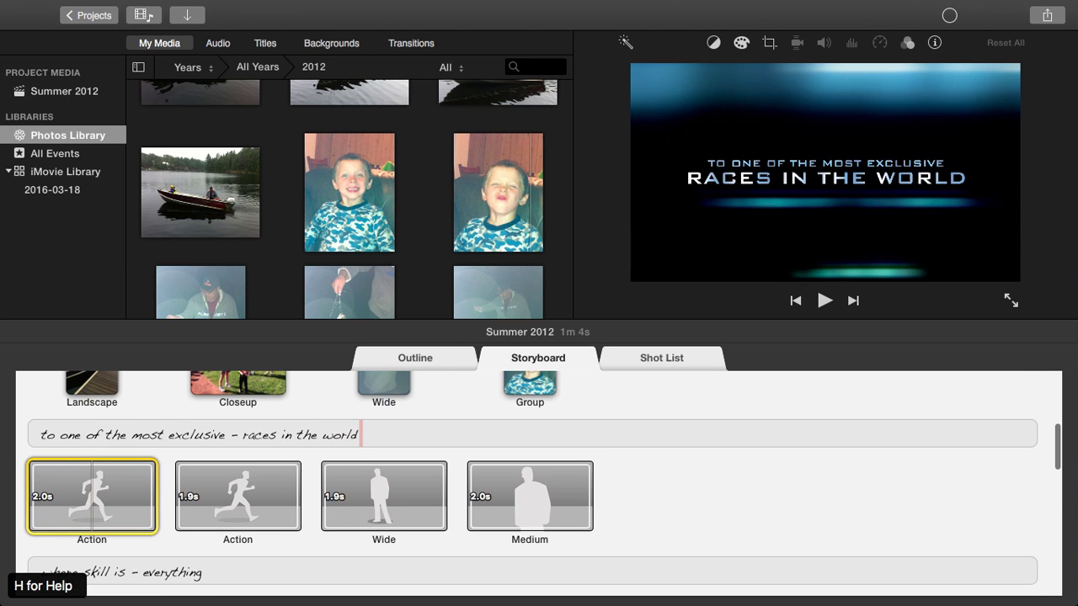
pyautogui.click(361, 434)
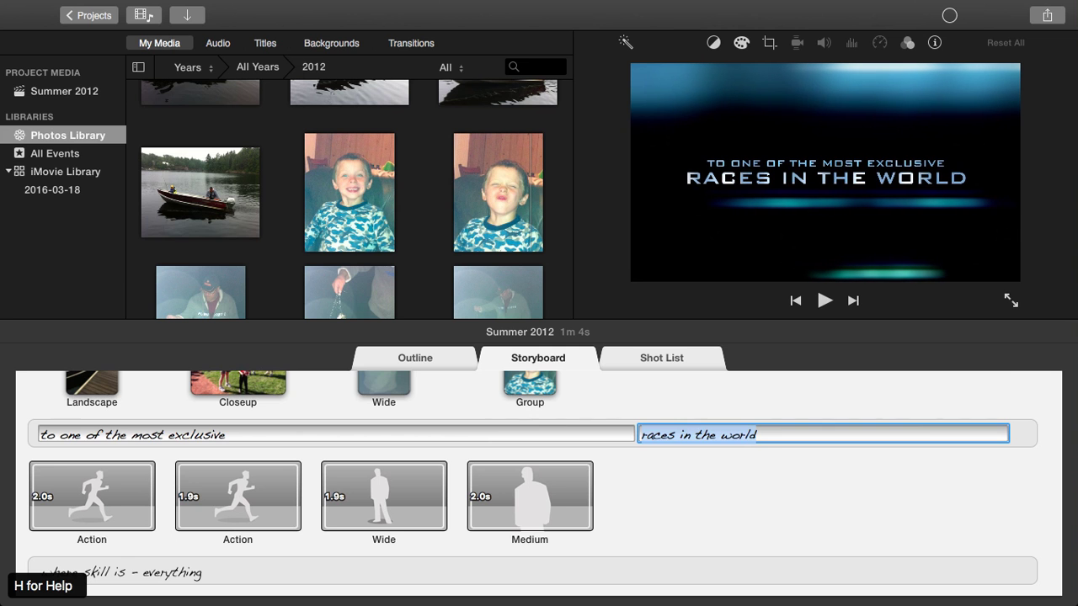
pyautogui.click(245, 434)
pyautogui.hotkey('shift', 'alt', 'Left')
pyautogui.hotkey('shift', 'alt', 'Left')
pyautogui.hotkey('shift', 'alt', 'Left')
pyautogui.hotkey('shift', 'alt', 'Left')
pyautogui.hotkey('shift', 'alt', 'Left')
pyautogui.hotkey('shift', 'alt', 'Left')
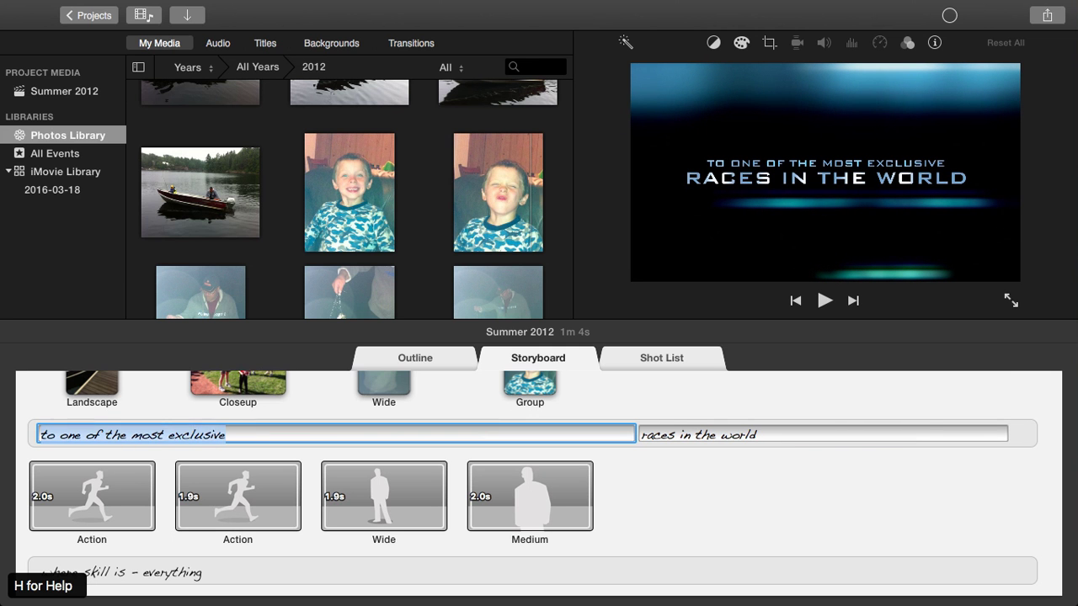
pyautogui.write('Cl')
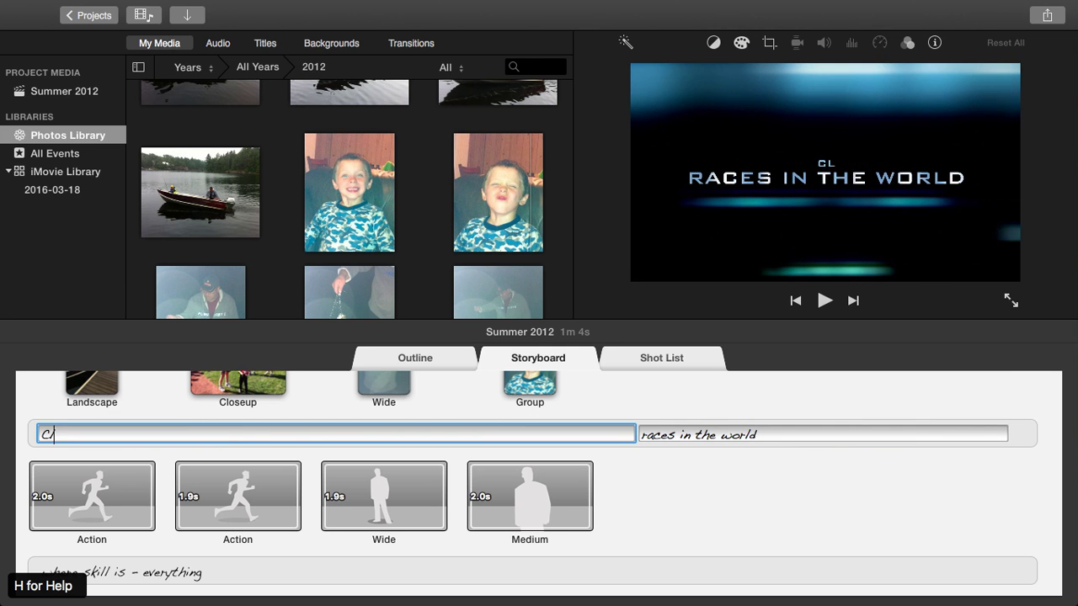
pyautogui.write('osing Day')
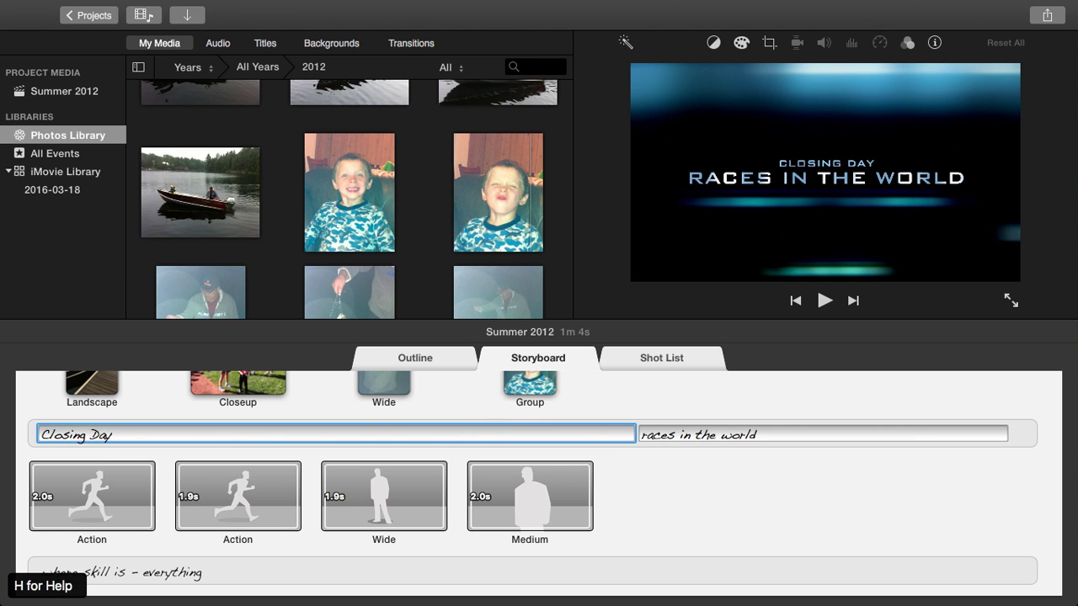
# - Change the second part of the same title, "races in the world", to "SCOLL Baseball"
pyautogui.click(758, 434)
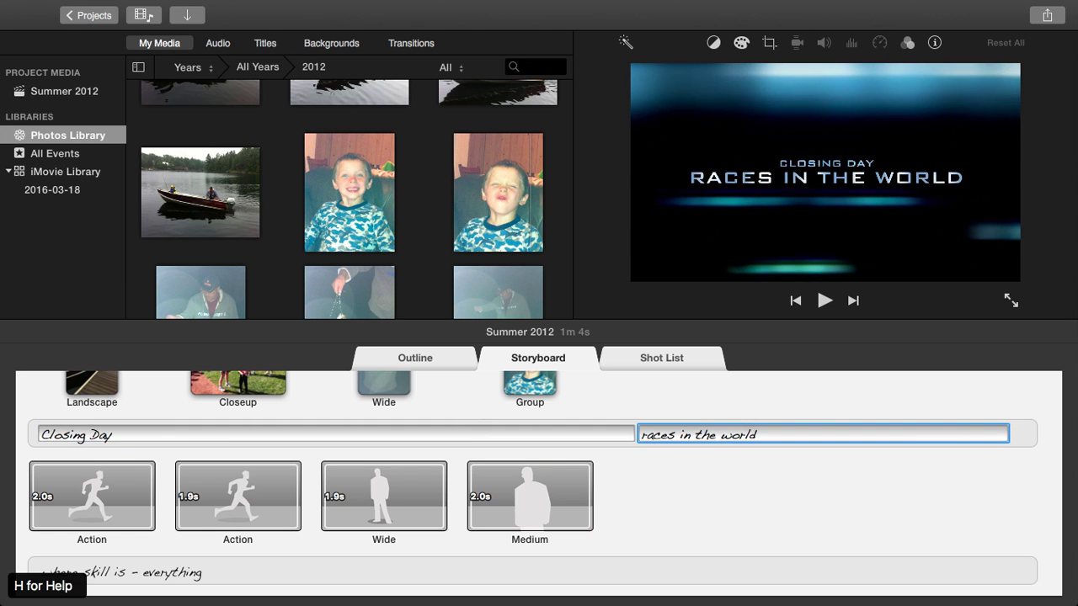
pyautogui.write('S')
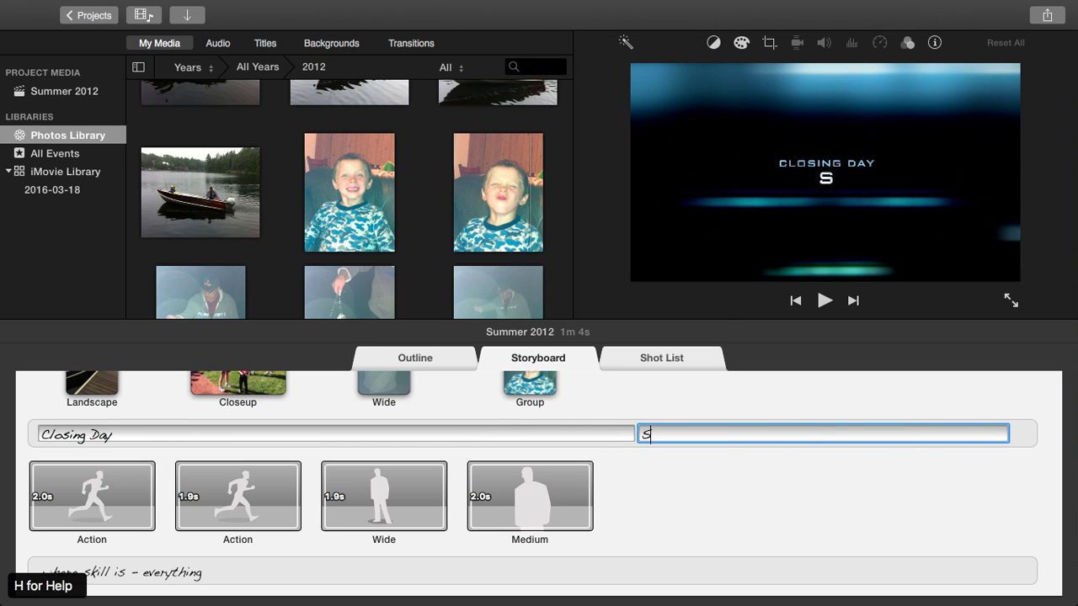
pyautogui.write('COLL Baseball')
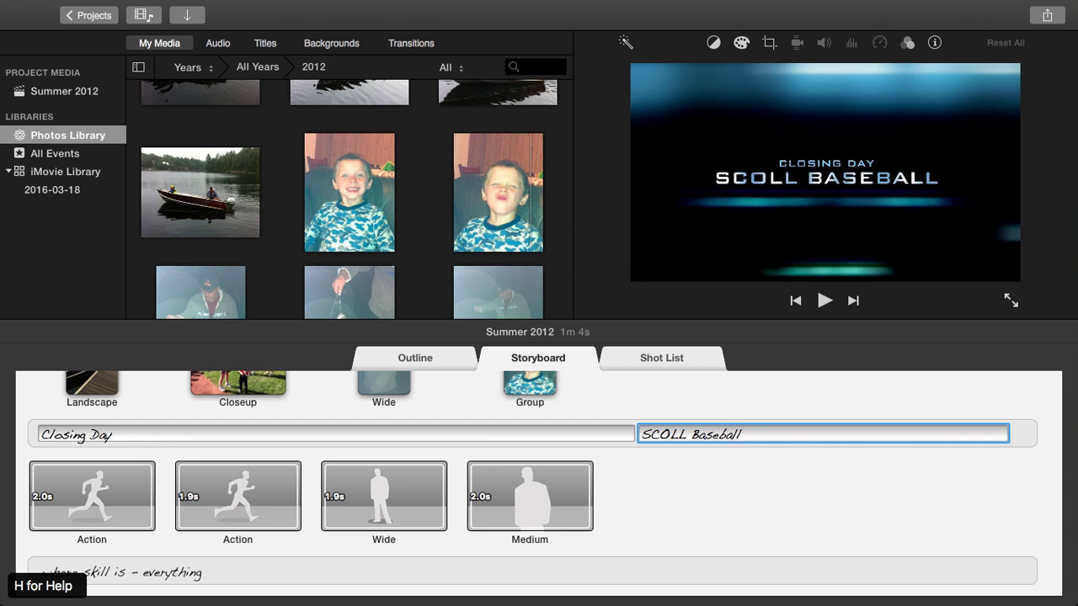
# - Fill the first Action placeholder under Closing Day with the fence photo of ball players beside the photo of the man in the blue shirt
pyautogui.click(121, 497)
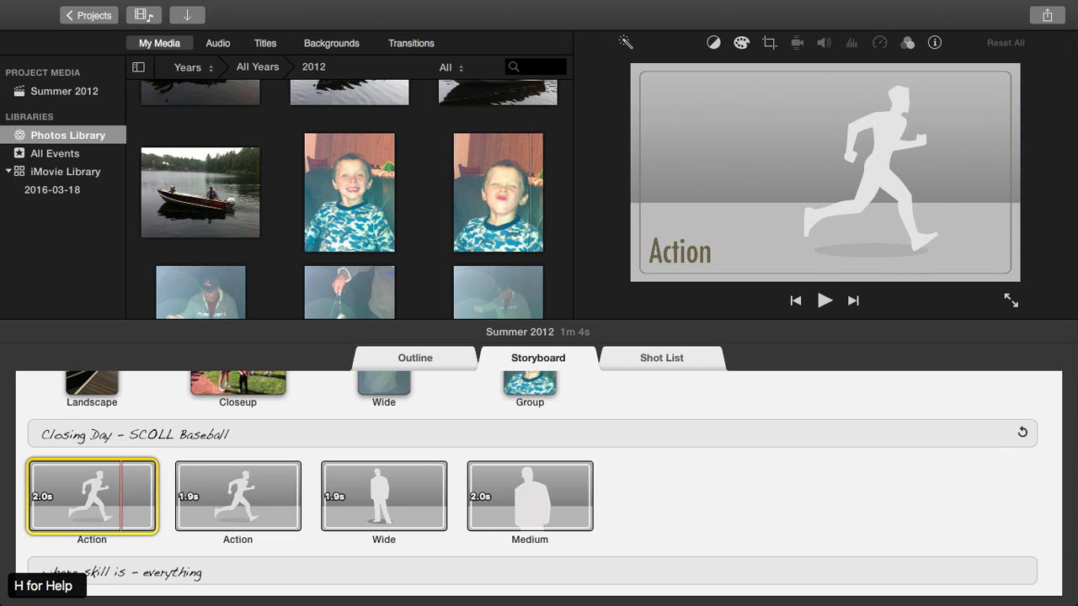
pyautogui.scroll(-10, 349, 199)
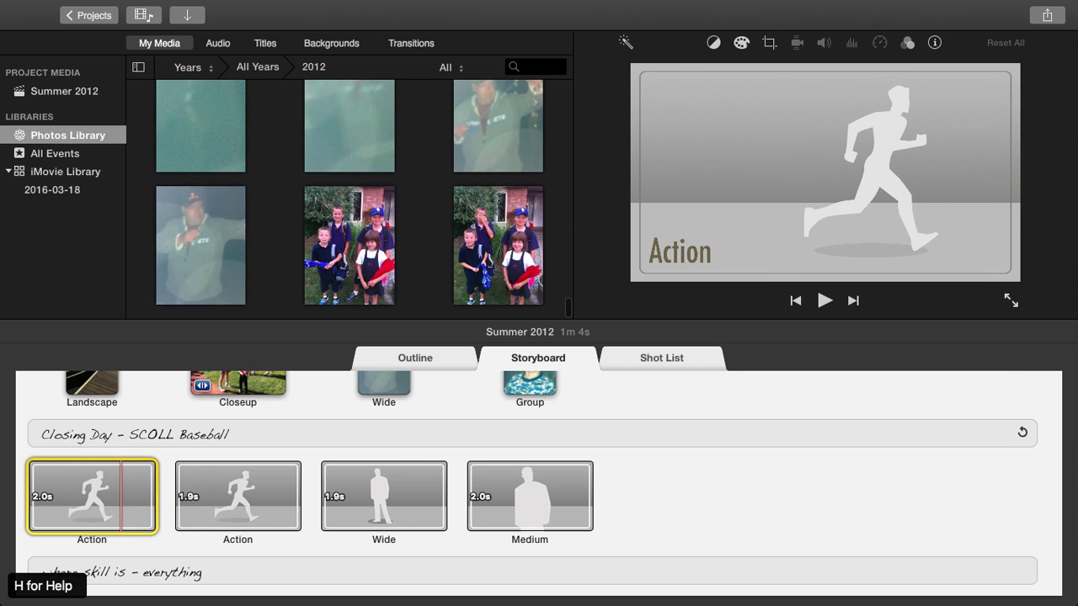
pyautogui.scroll(10, 349, 200)
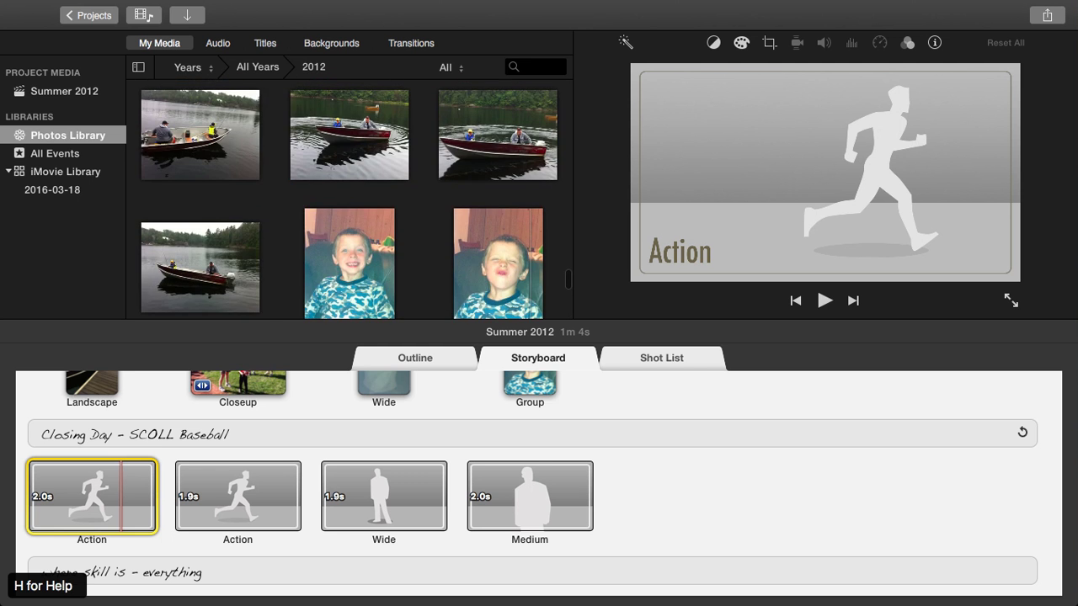
pyautogui.scroll(10, 350, 200)
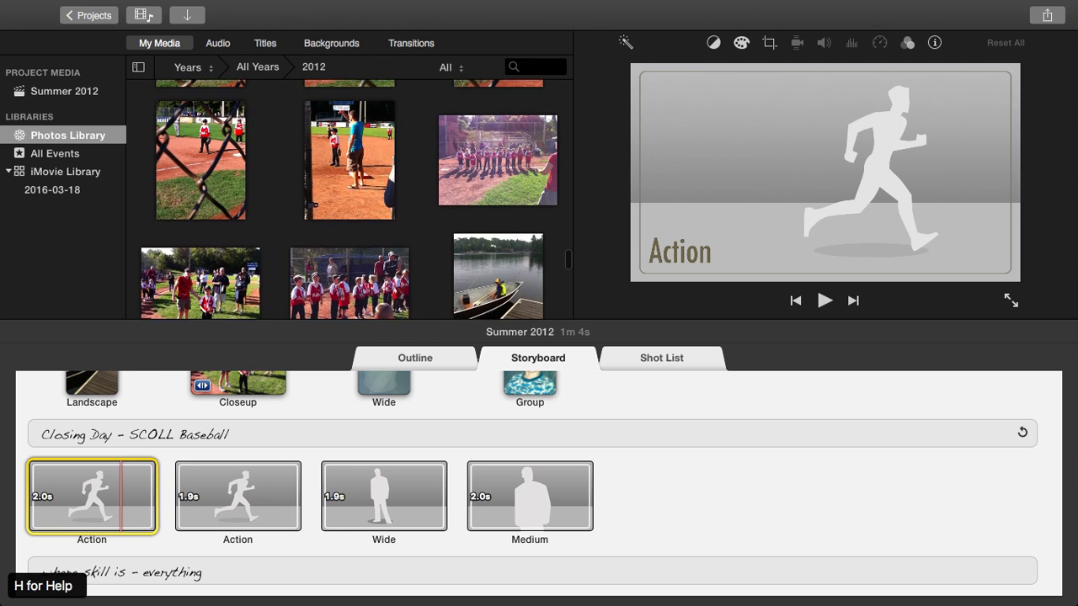
pyautogui.click(223, 194)
# - Fill the second Action placeholder with the middle dark blue-fence photo and Wide with the photo of two red-shirted players through the fence
pyautogui.scroll(3, 349, 200)
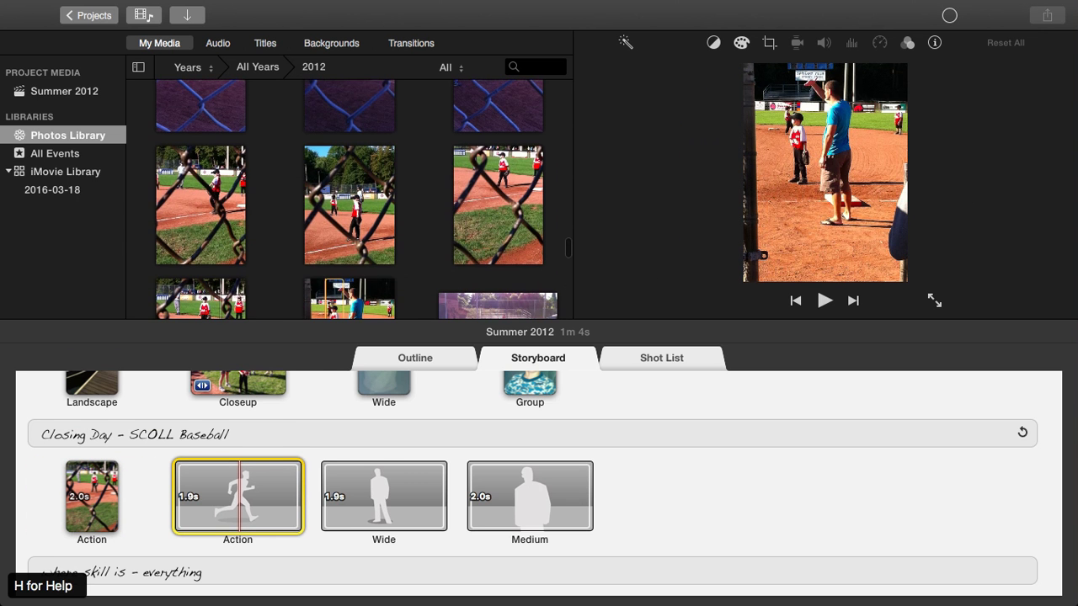
pyautogui.scroll(3, 349, 200)
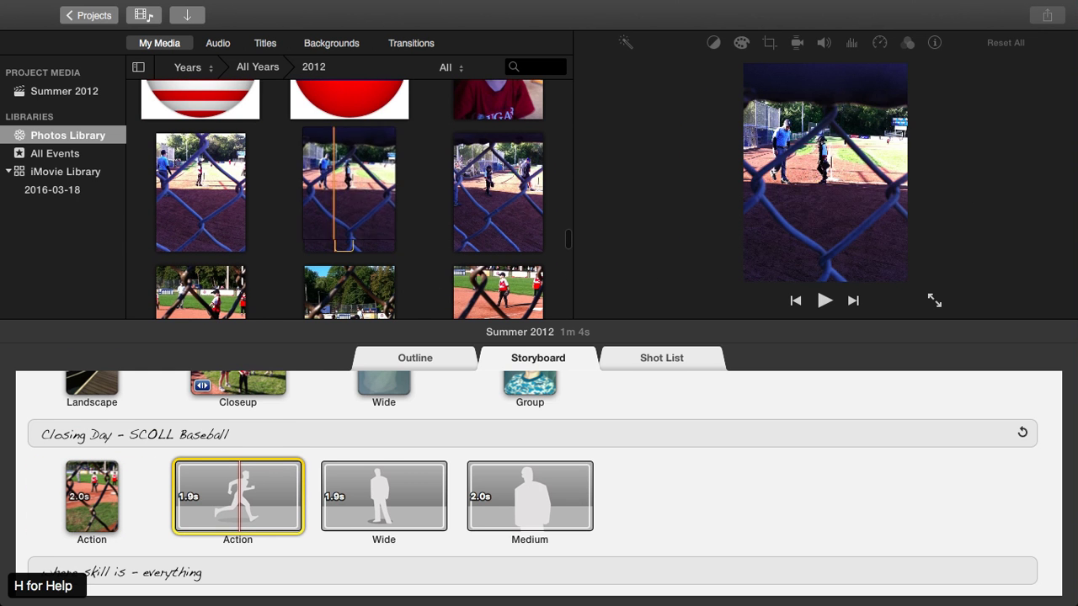
pyautogui.click(344, 194)
pyautogui.moveTo(497, 295); pyautogui.dragTo(384, 497)
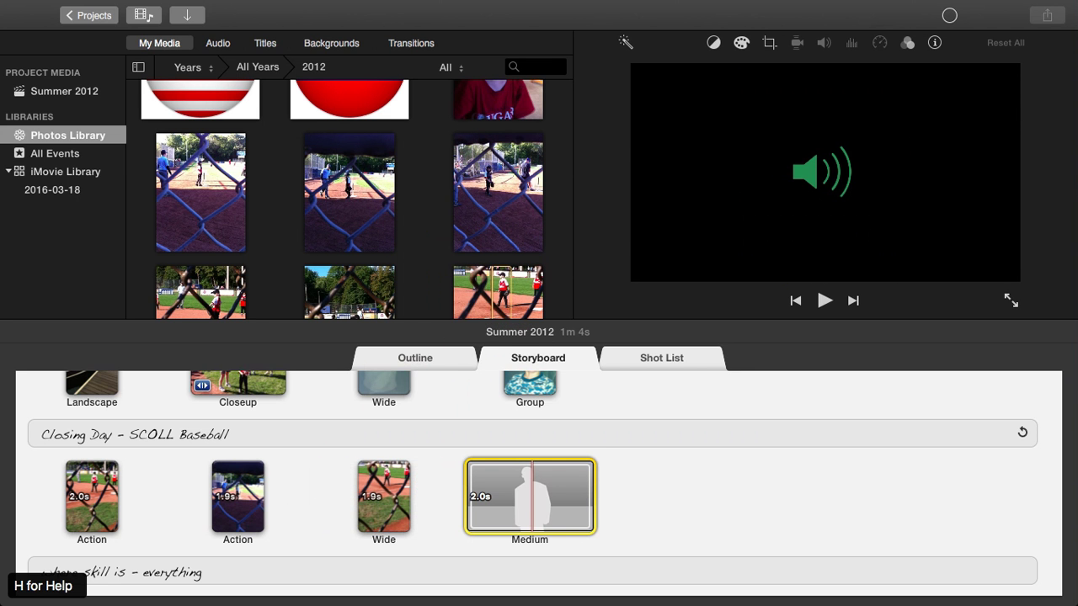
# - Fill the Medium placeholder under Closing Day with the baseball team line-up photo
pyautogui.scroll(-2, 356, 198)
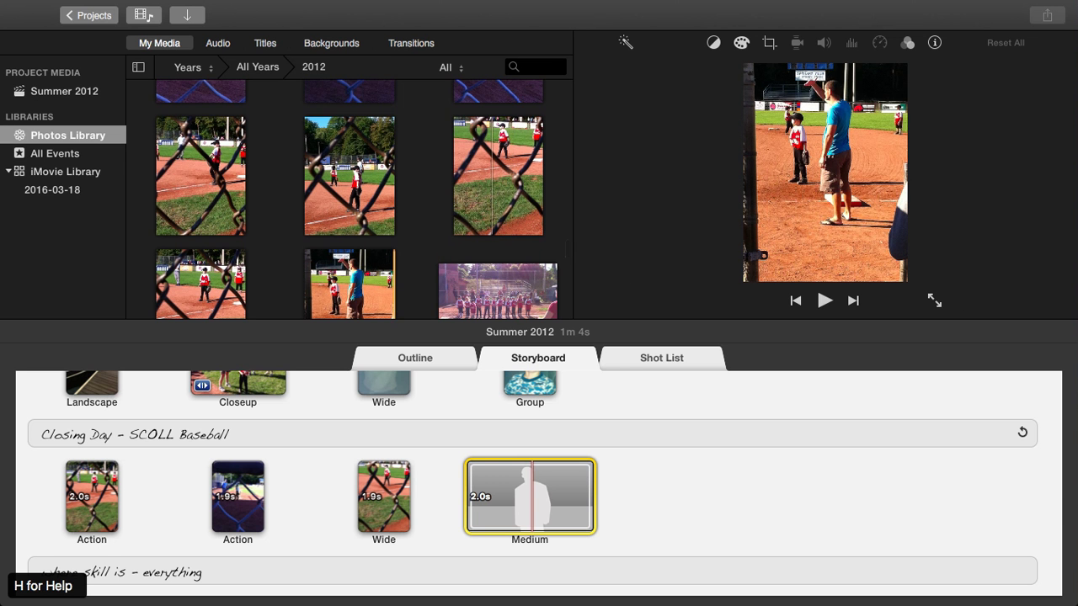
pyautogui.scroll(-1, 357, 199)
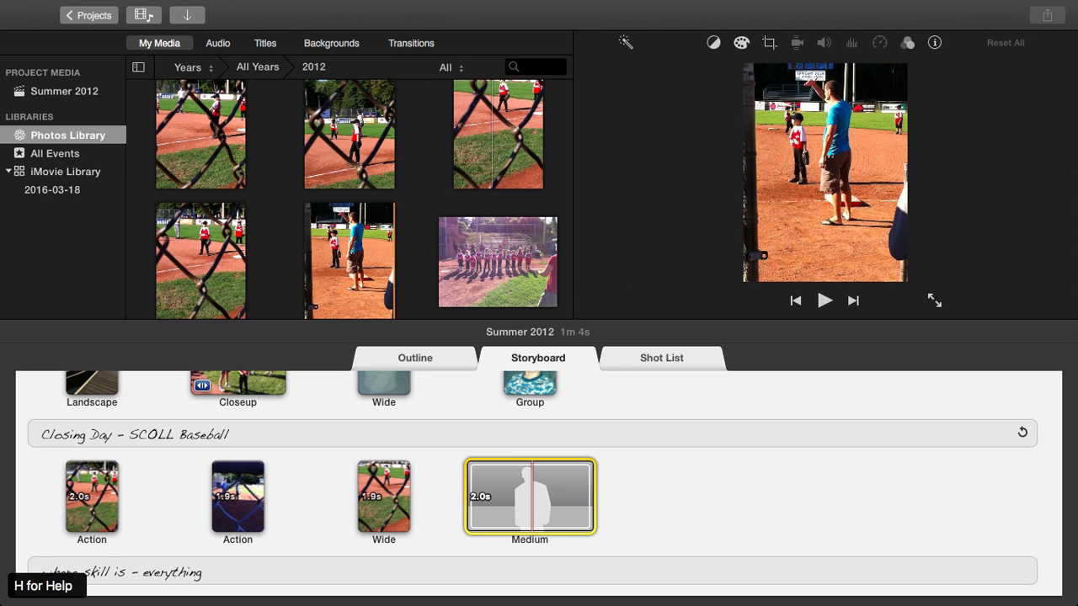
pyautogui.click(478, 261)
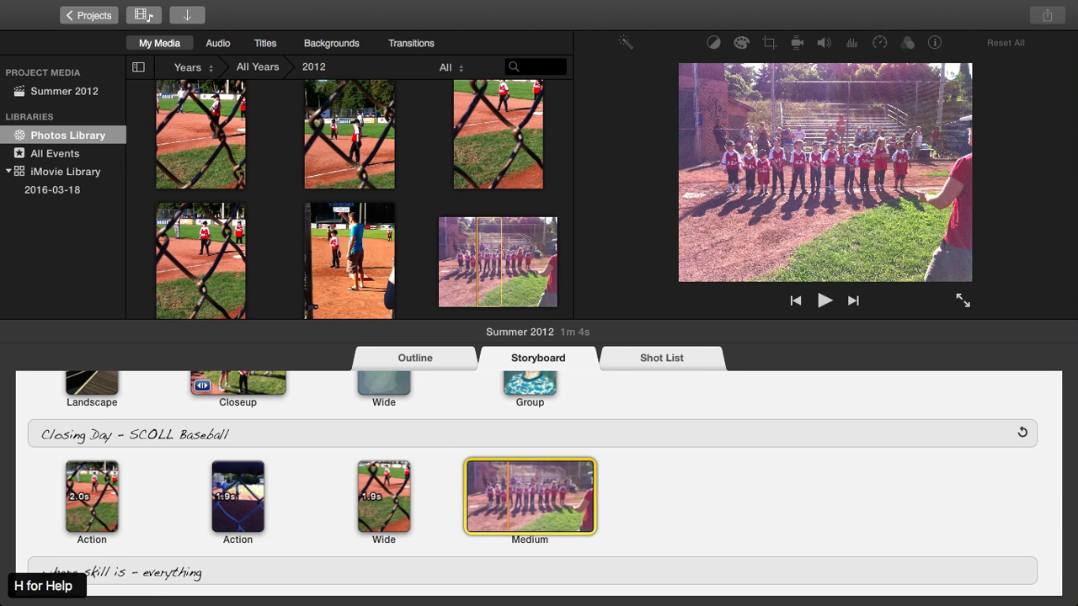
# - Play the trailer from its opening studio title to the first unfilled Action placeholder and review the remaining storyboard sections down to the credits
pyautogui.scroll(-5, 539, 484)
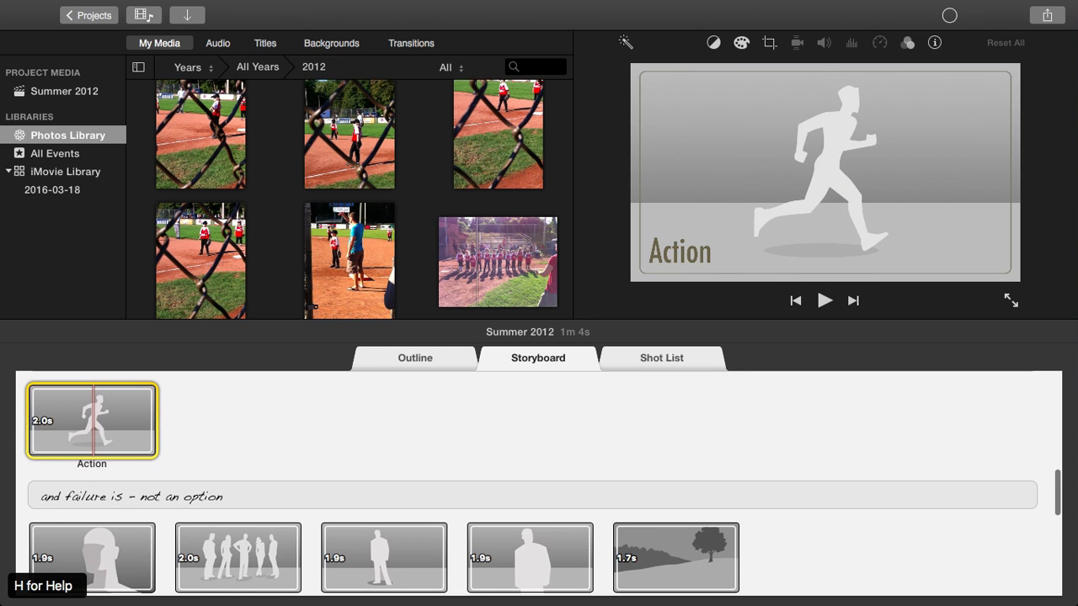
pyautogui.scroll(-4, 539, 484)
pyautogui.scroll(10, 539, 484)
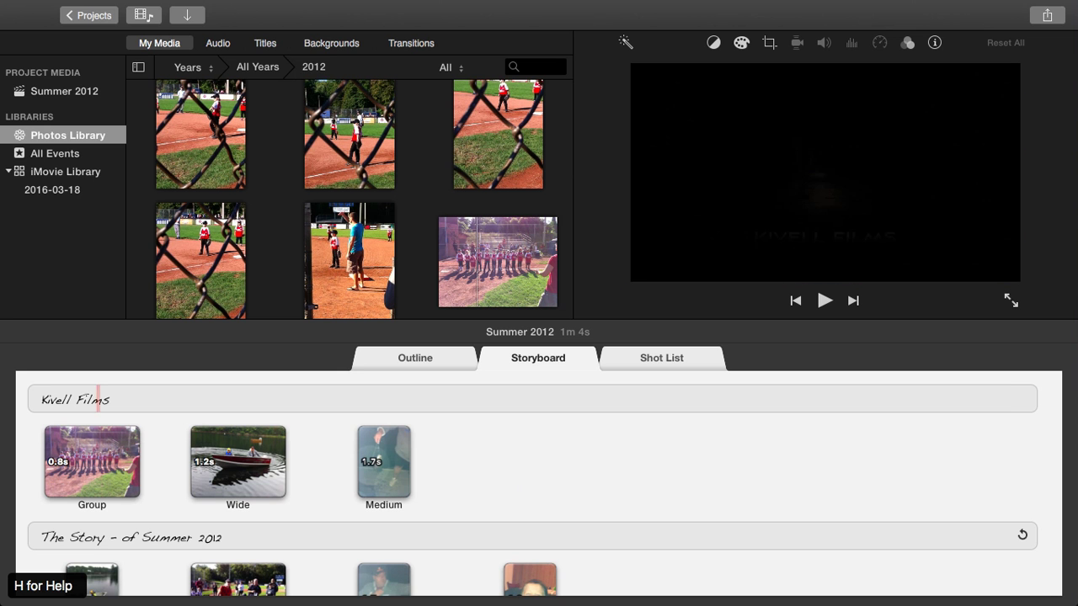
pyautogui.click(76, 399)
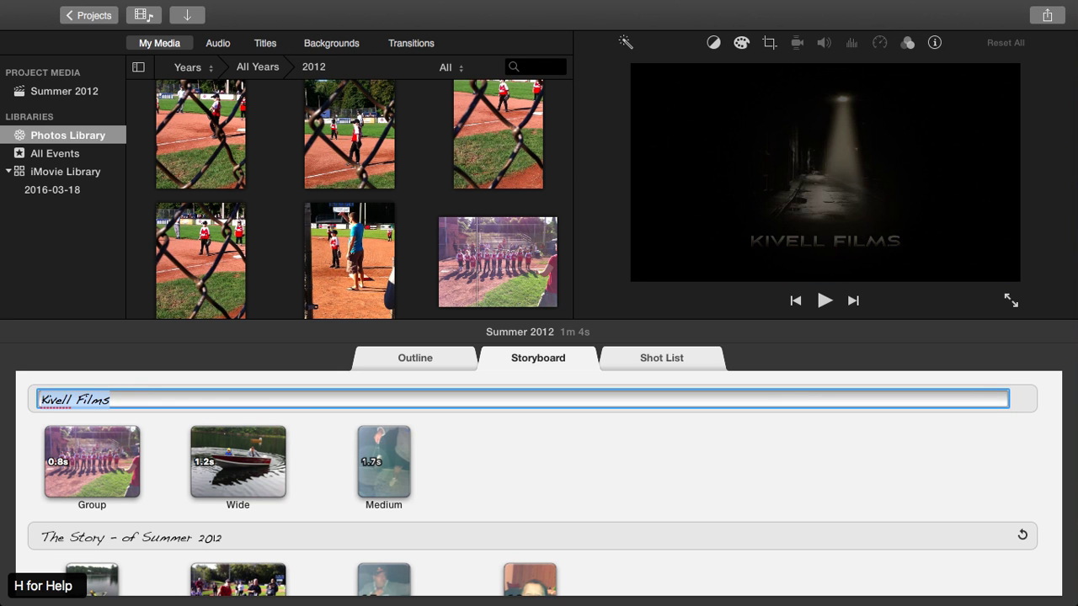
pyautogui.press('space')
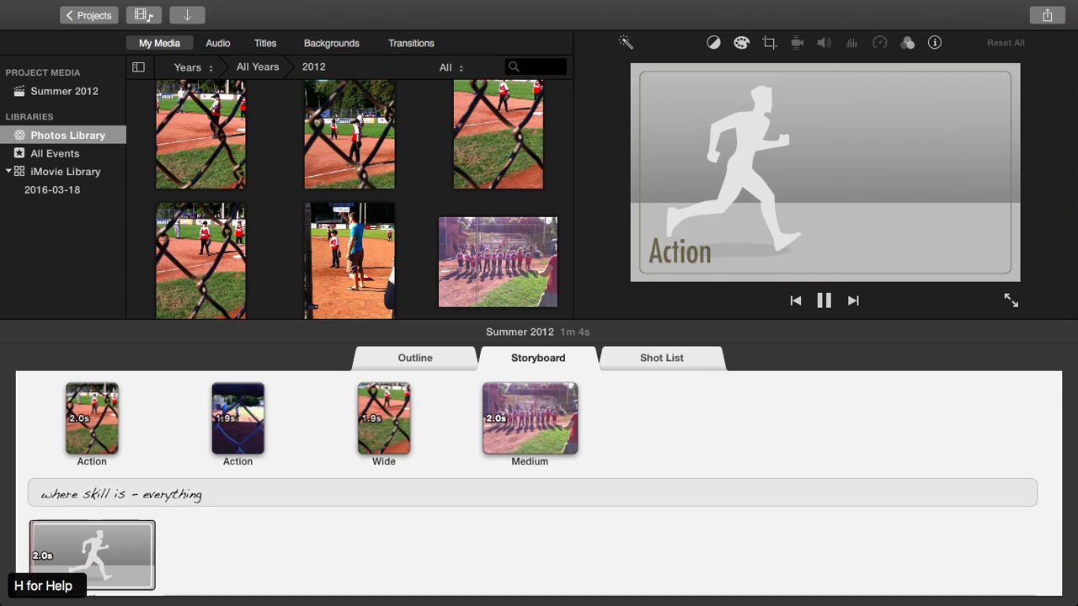
pyautogui.press('space')
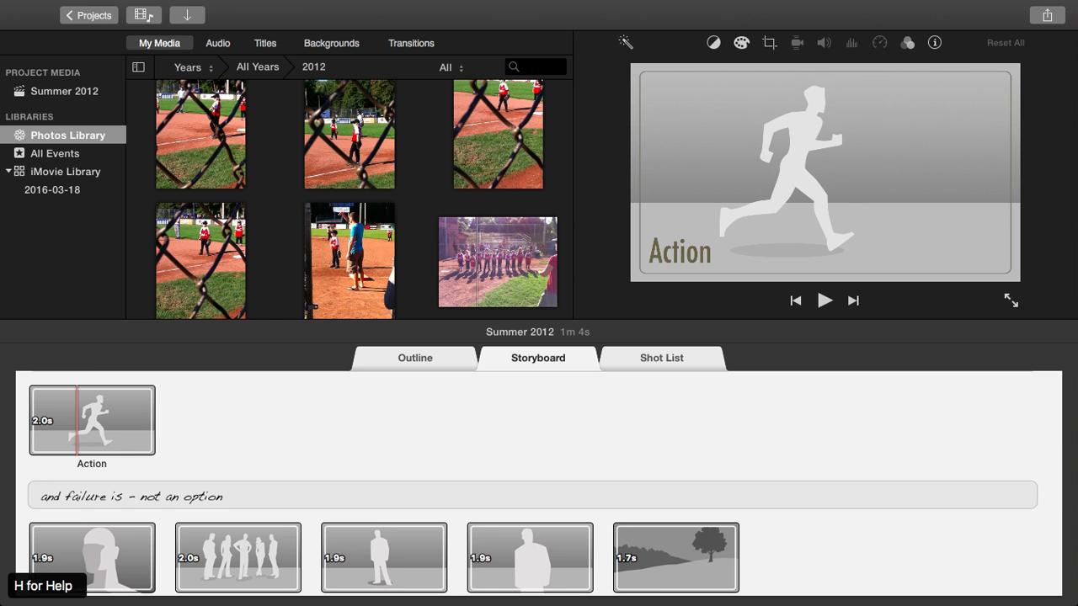
pyautogui.scroll(3, 539, 483)
pyautogui.scroll(-3, 539, 484)
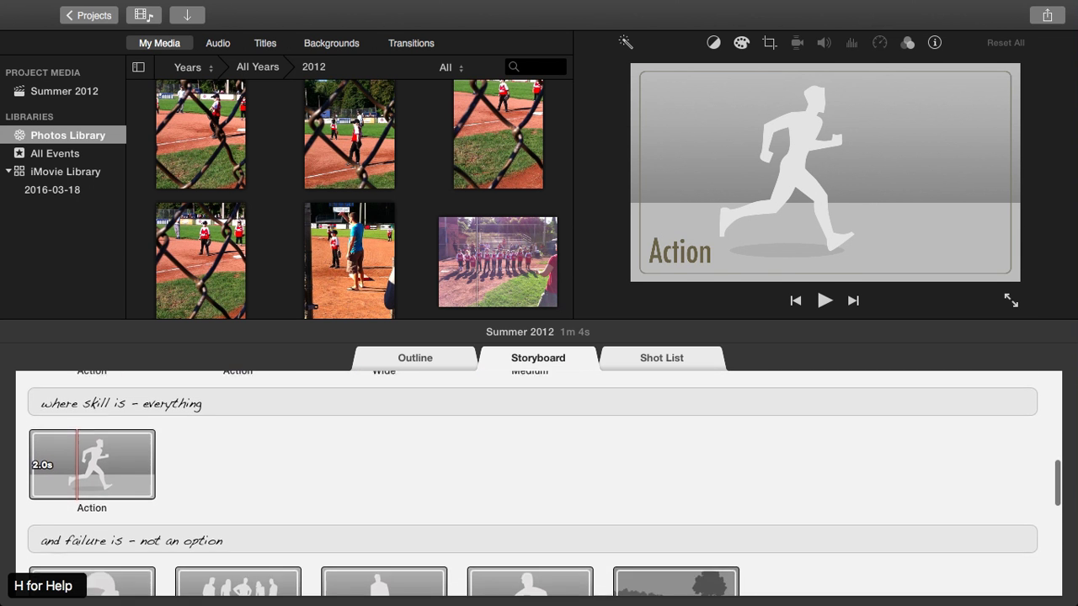
pyautogui.scroll(-10, 539, 483)
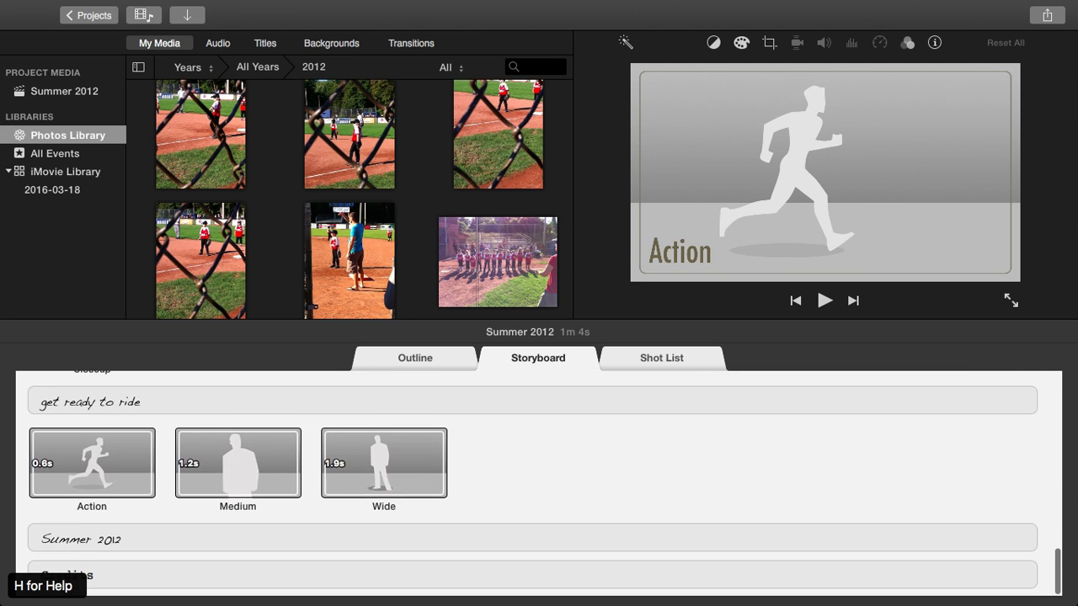
# - Review the storyboard's unfilled placeholders down to the credits and browse the 2012 photos for pictures that suit them
pyautogui.scroll(15, 539, 483)
pyautogui.scroll(1, 539, 484)
pyautogui.scroll(-4, 539, 483)
pyautogui.scroll(-1, 539, 484)
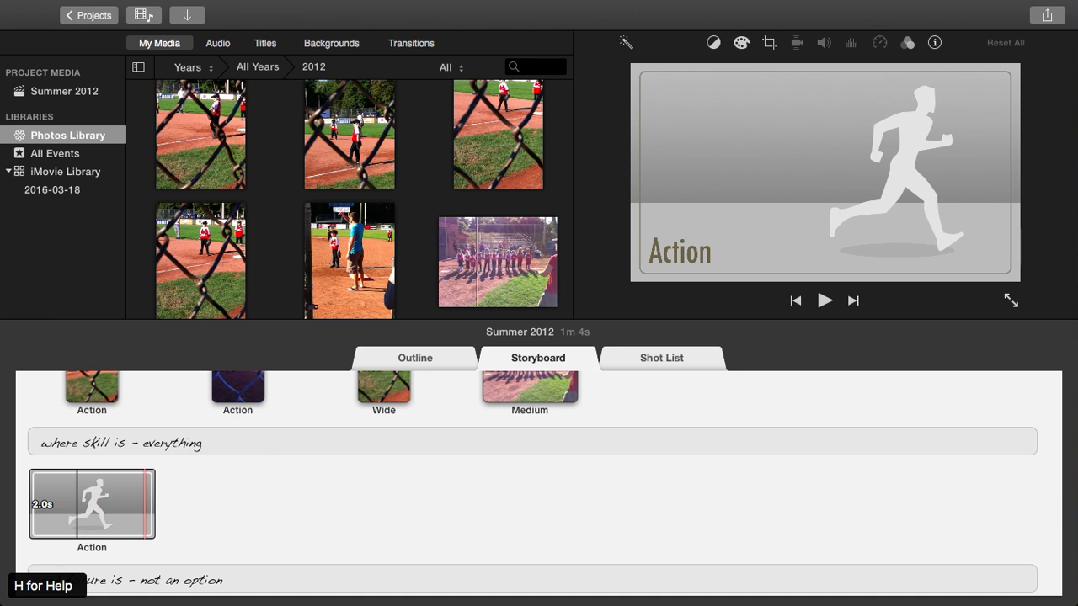
pyautogui.scroll(-1, 144, 497)
pyautogui.scroll(1, 109, 478)
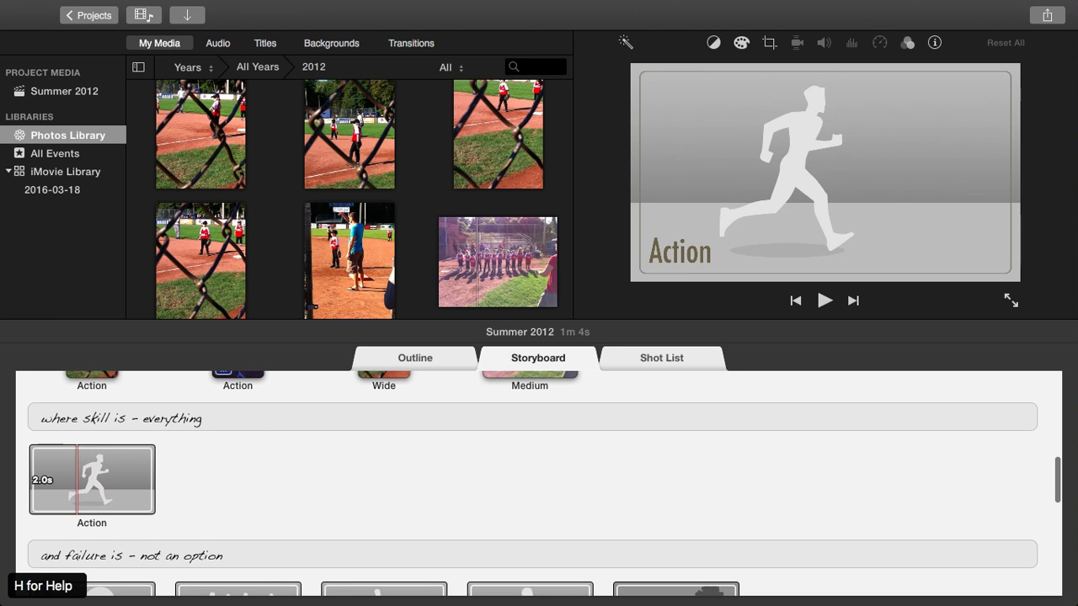
pyautogui.scroll(5, 350, 252)
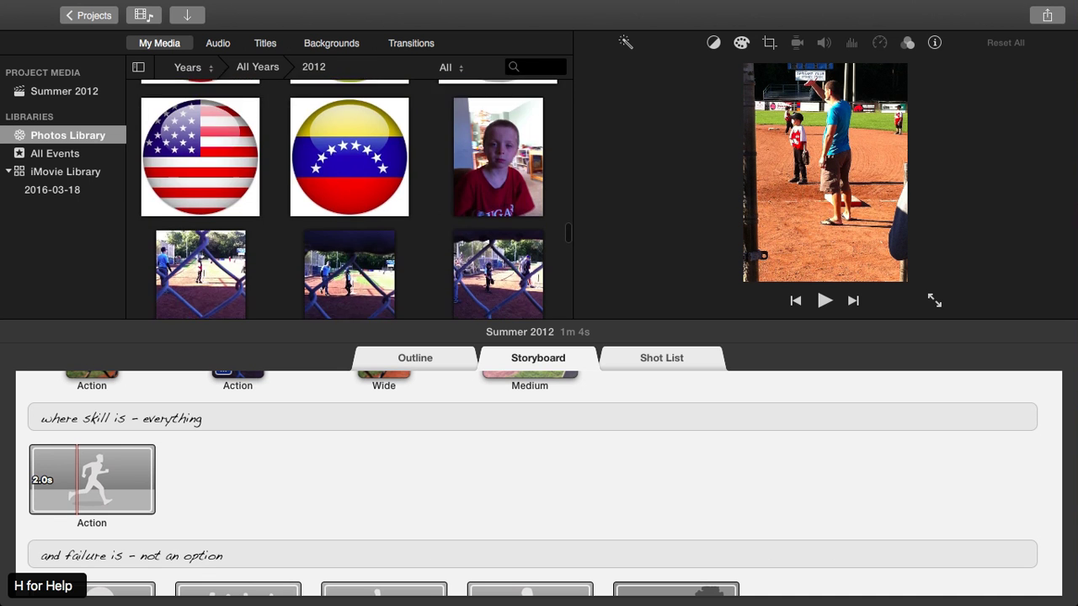
pyautogui.scroll(-10, 350, 200)
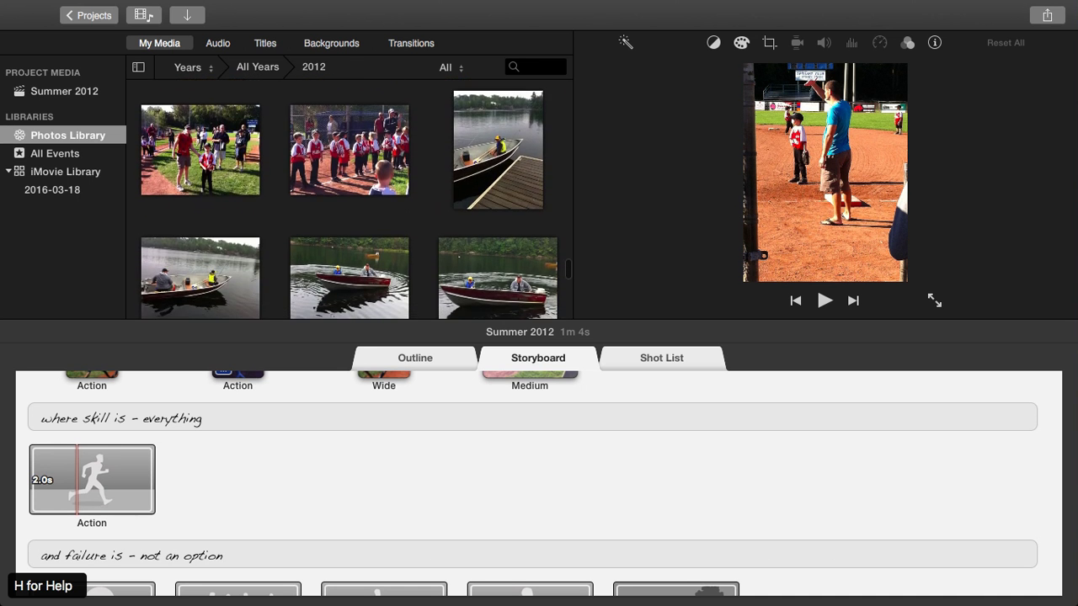
pyautogui.scroll(-8, 349, 199)
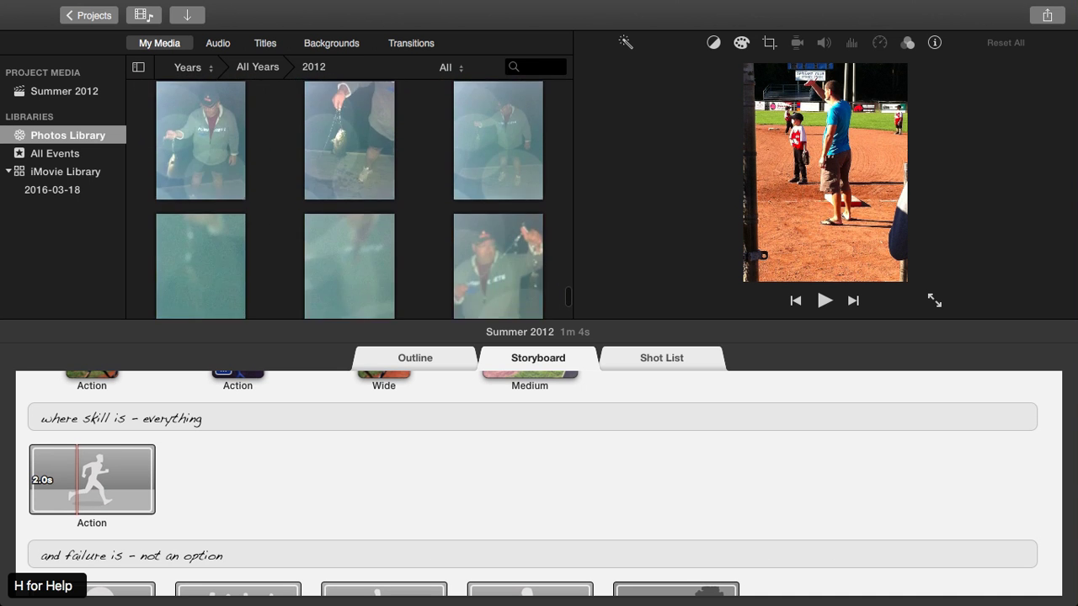
pyautogui.scroll(-2, 350, 198)
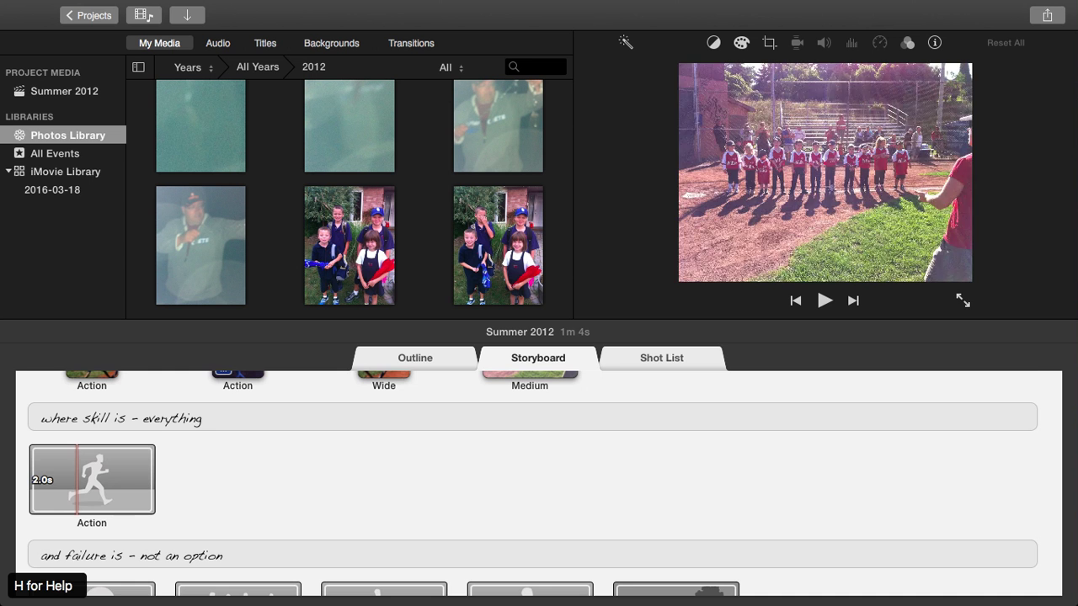
pyautogui.scroll(-5, 538, 484)
pyautogui.scroll(-3, 538, 484)
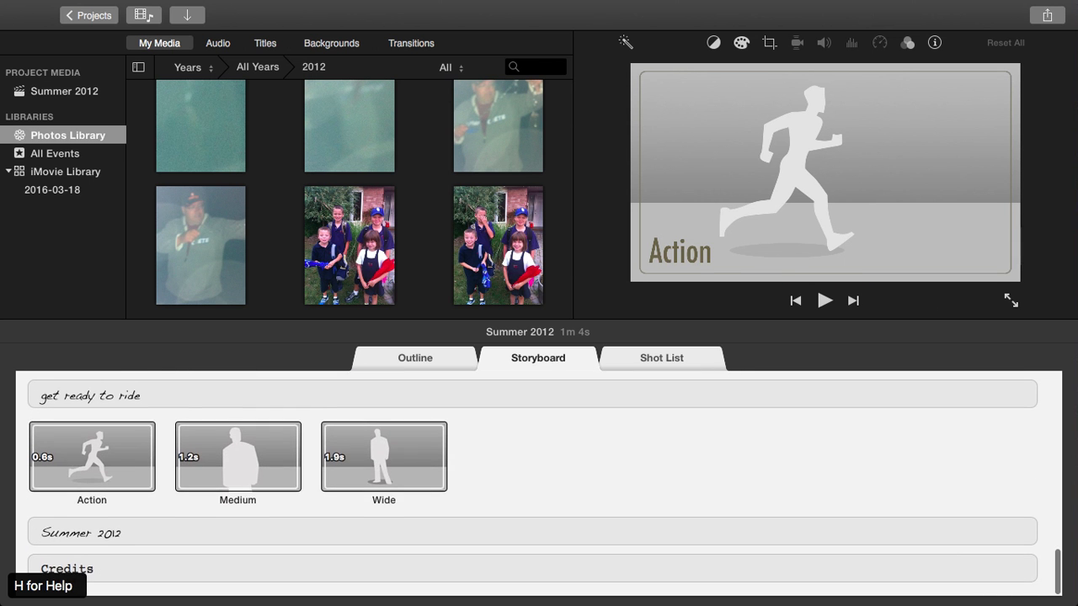
pyautogui.scroll(6, 539, 484)
pyautogui.scroll(4, 539, 484)
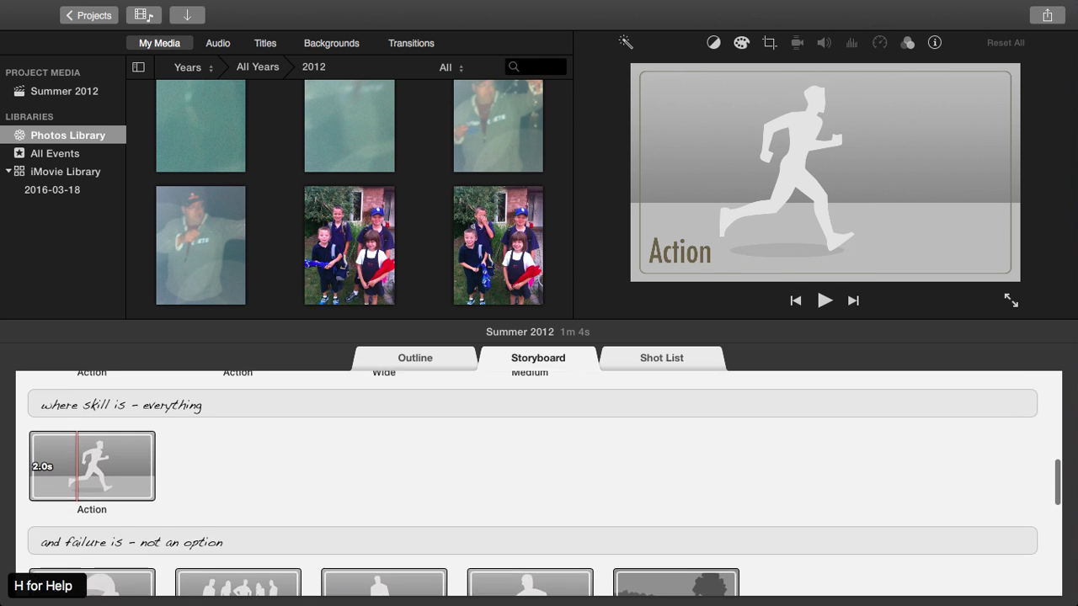
# - Fill Action under "where skill is - everything" and Closeup under "and failure is - not an option" with the first photo of the man holding a fish
pyautogui.scroll(-2, 539, 484)
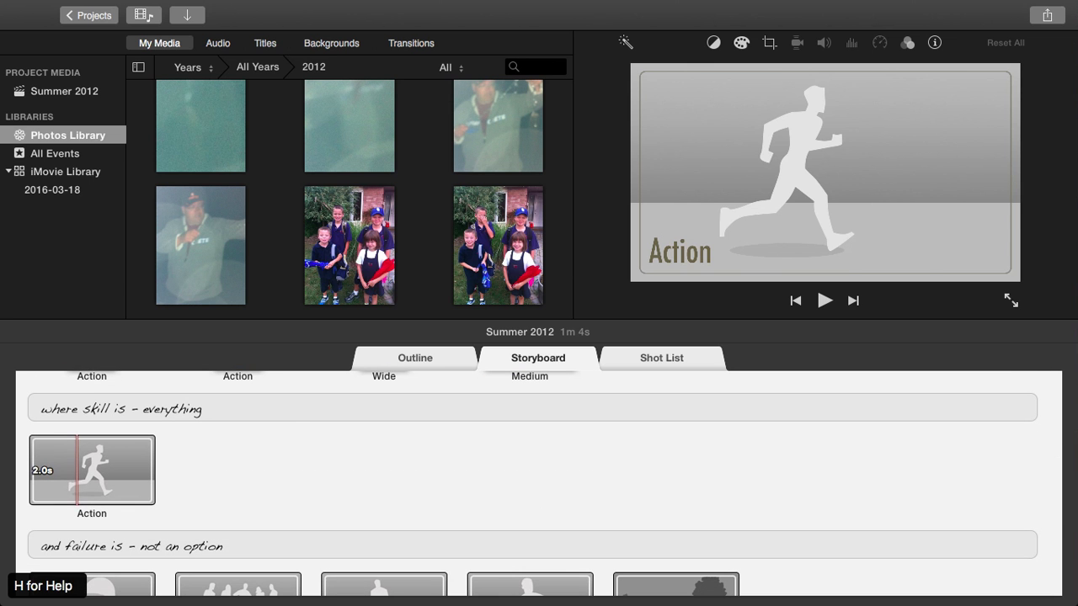
pyautogui.scroll(3, 349, 199)
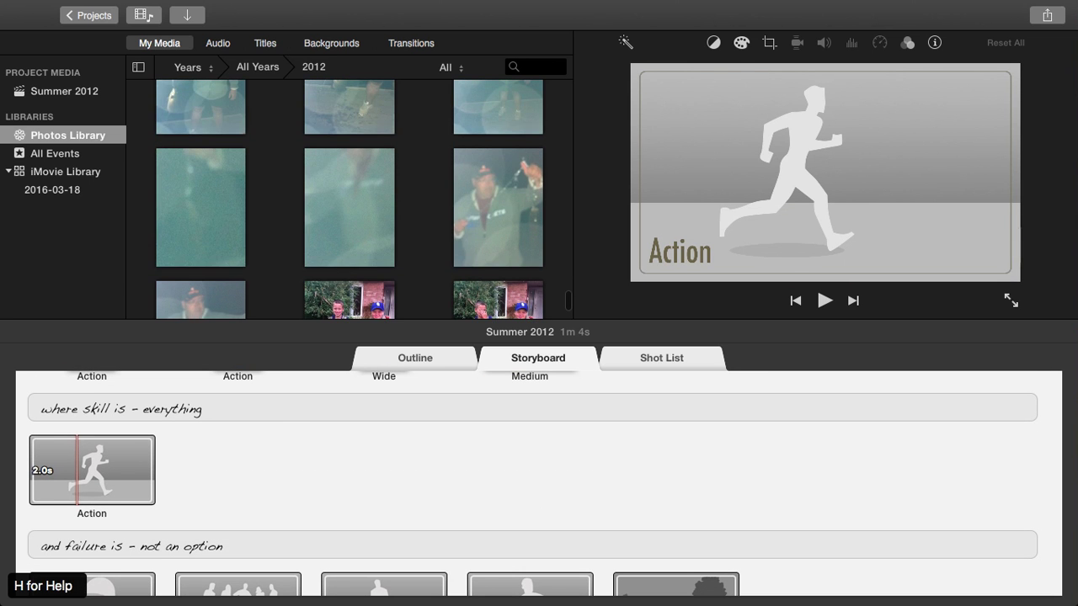
pyautogui.scroll(3, 341, 199)
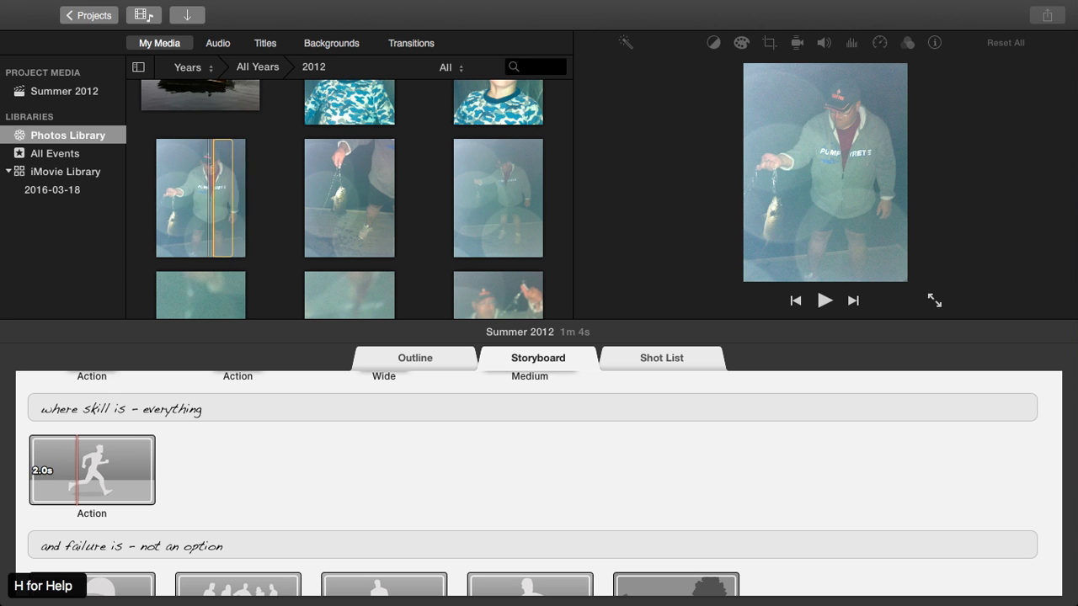
pyautogui.click(117, 470)
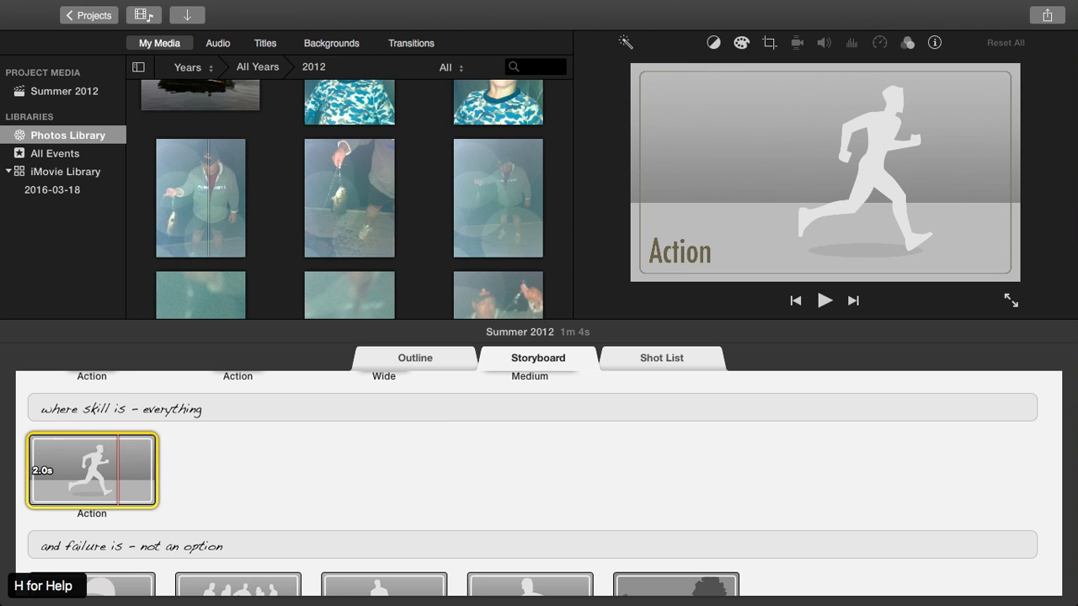
pyautogui.click(208, 198)
pyautogui.click(208, 198)
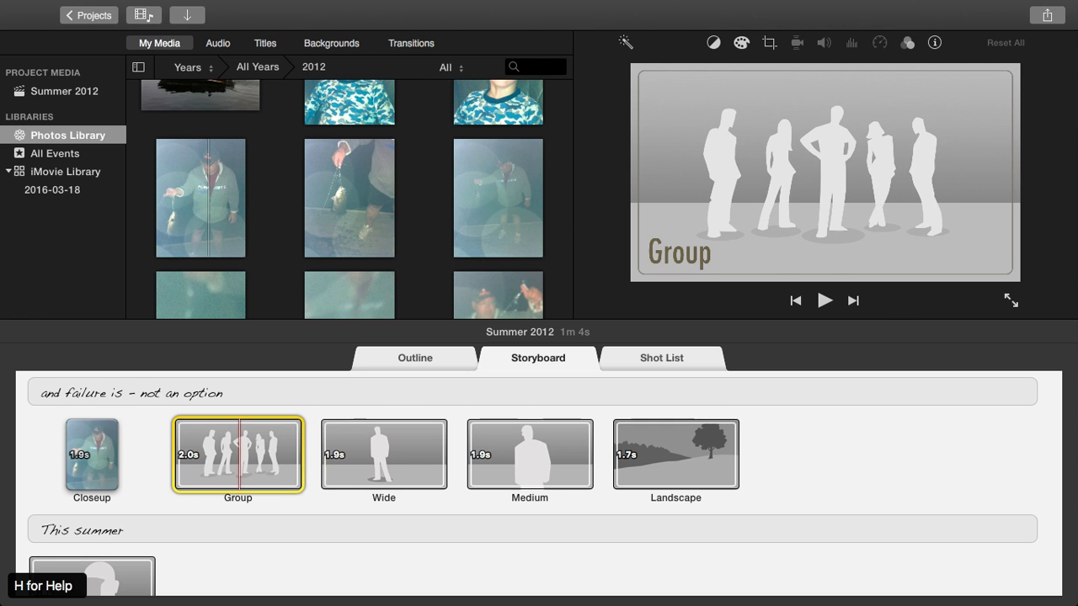
# - Fill Group, Wide, Medium and Landscape with the four red fishing boat photos, and Closeup under "This summer" with the smiling boy in camouflage
pyautogui.scroll(4, 350, 200)
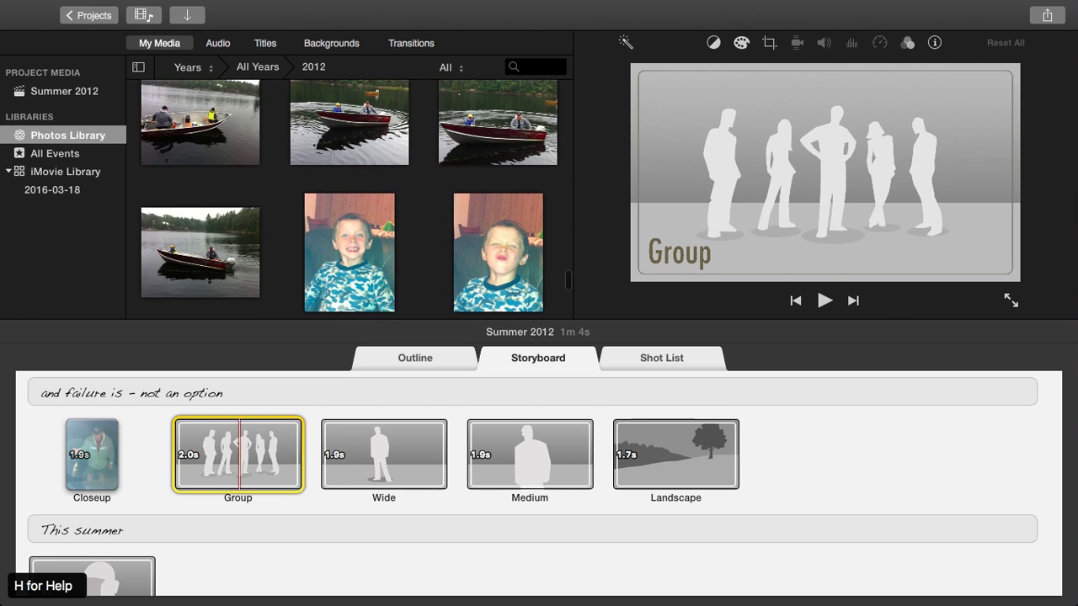
pyautogui.moveTo(200, 122); pyautogui.dragTo(239, 455)
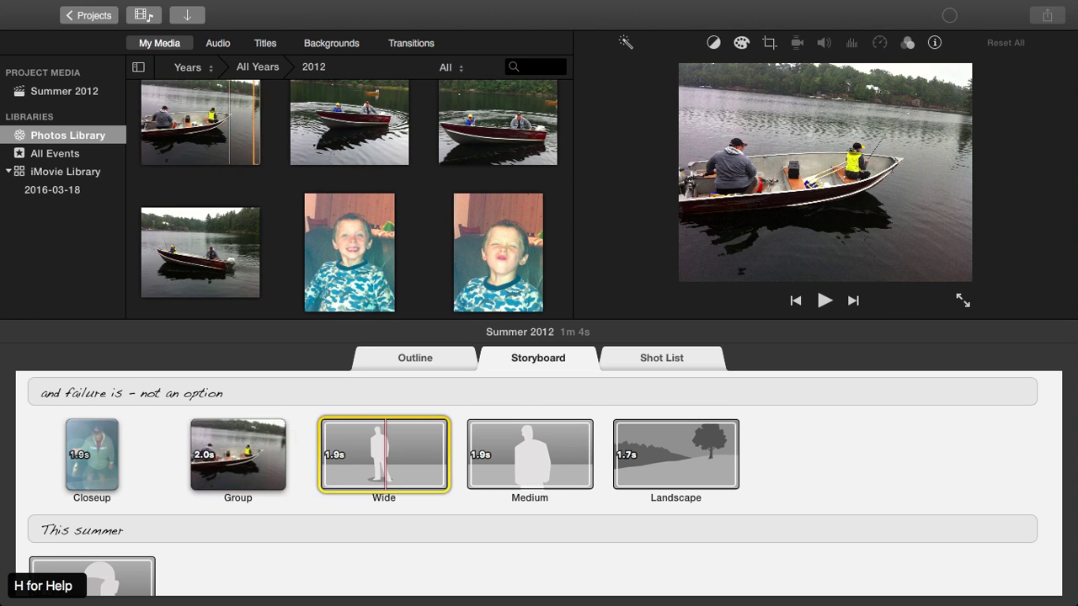
pyautogui.click(349, 122)
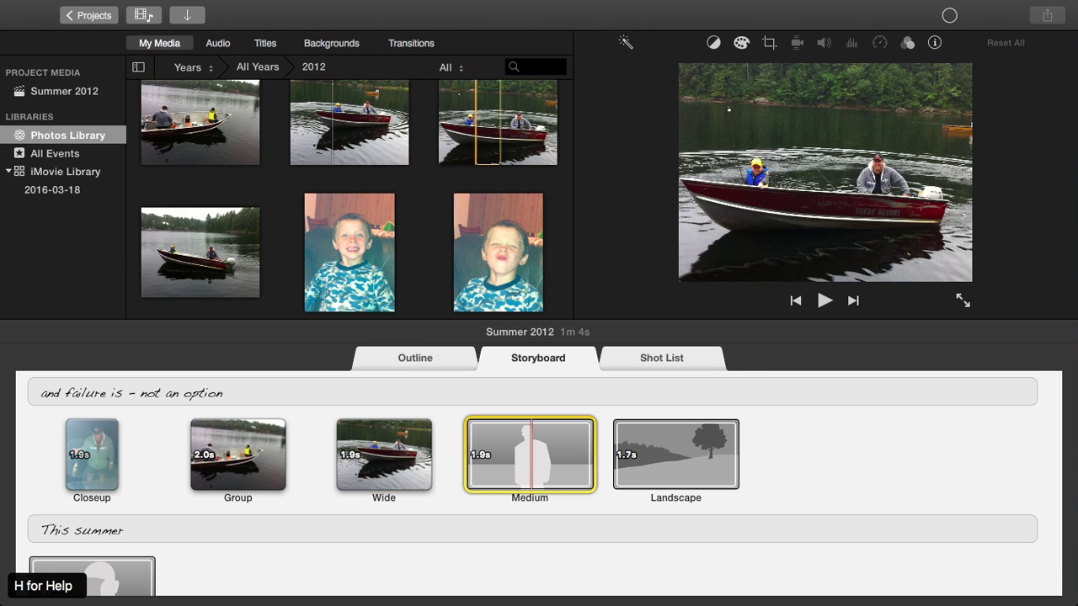
pyautogui.click(476, 122)
pyautogui.moveTo(203, 253); pyautogui.dragTo(676, 454)
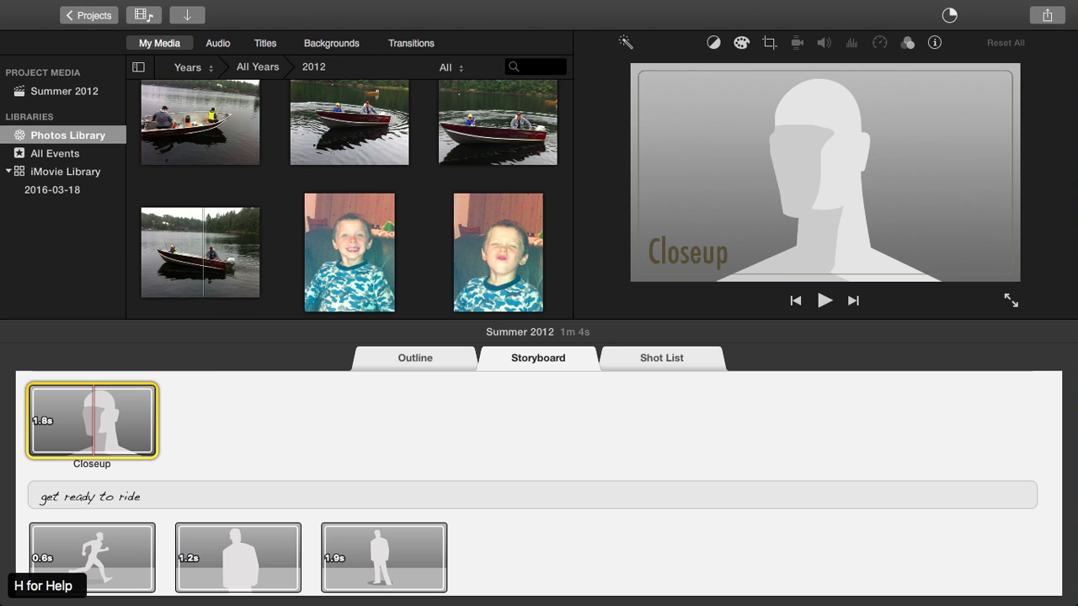
pyautogui.click(350, 253)
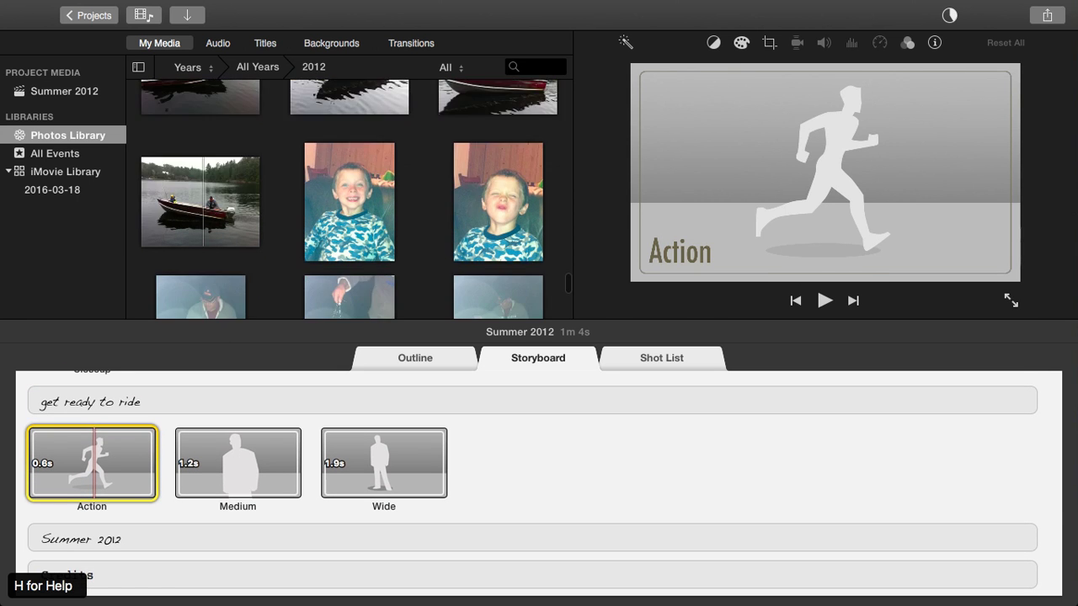
# - Fill Action under "get ready to ride" with the photo of the boy in the red shirt, and Medium and Wide with the middle baseball fence photo
pyautogui.scroll(-8, 203, 253)
pyautogui.scroll(8, 349, 200)
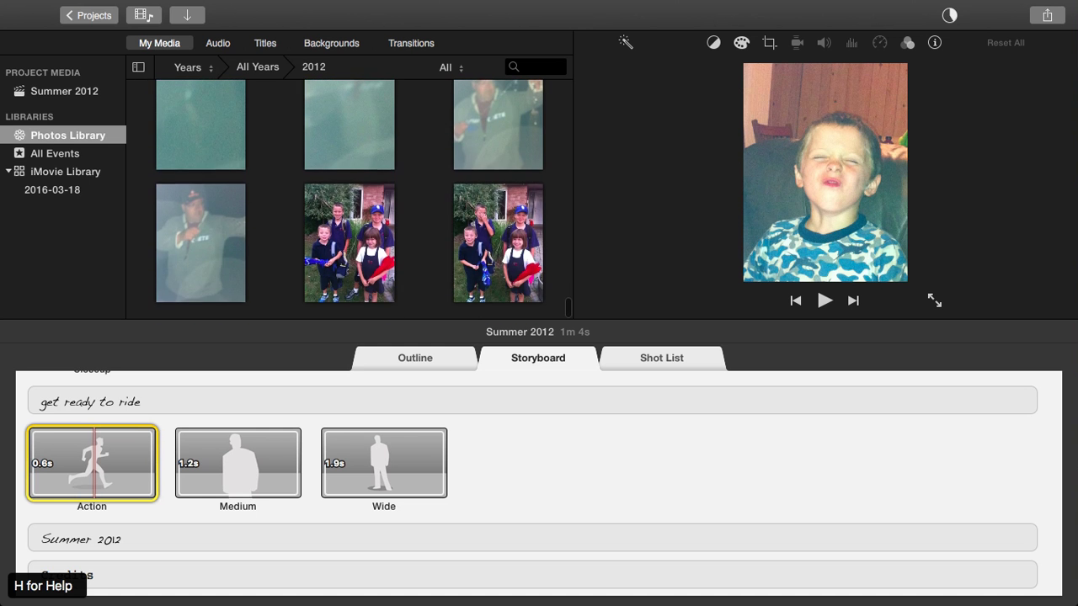
pyautogui.scroll(6, 351, 199)
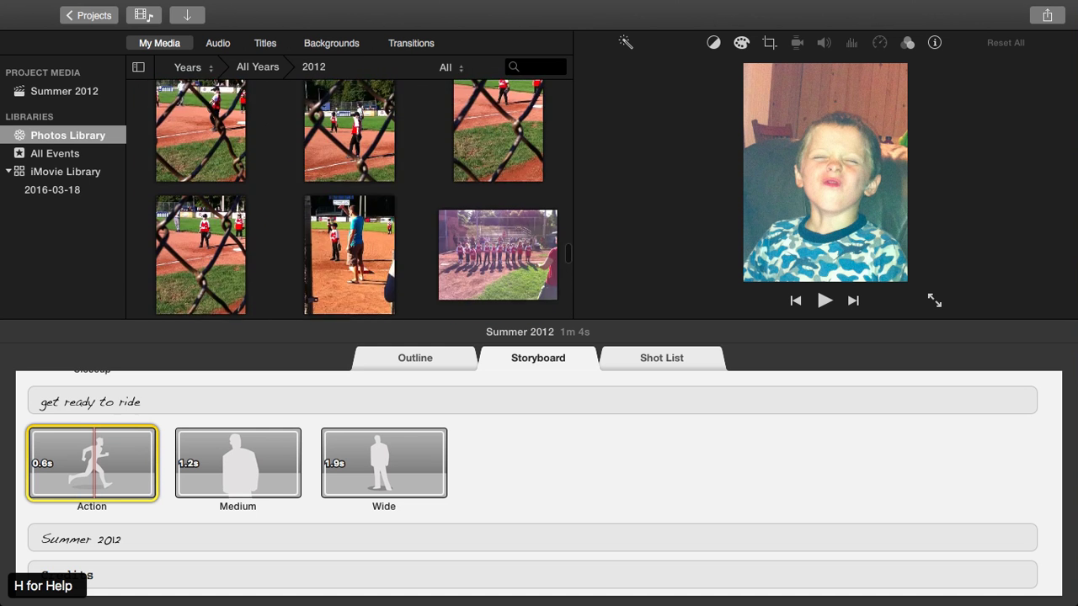
pyautogui.scroll(-2, 342, 200)
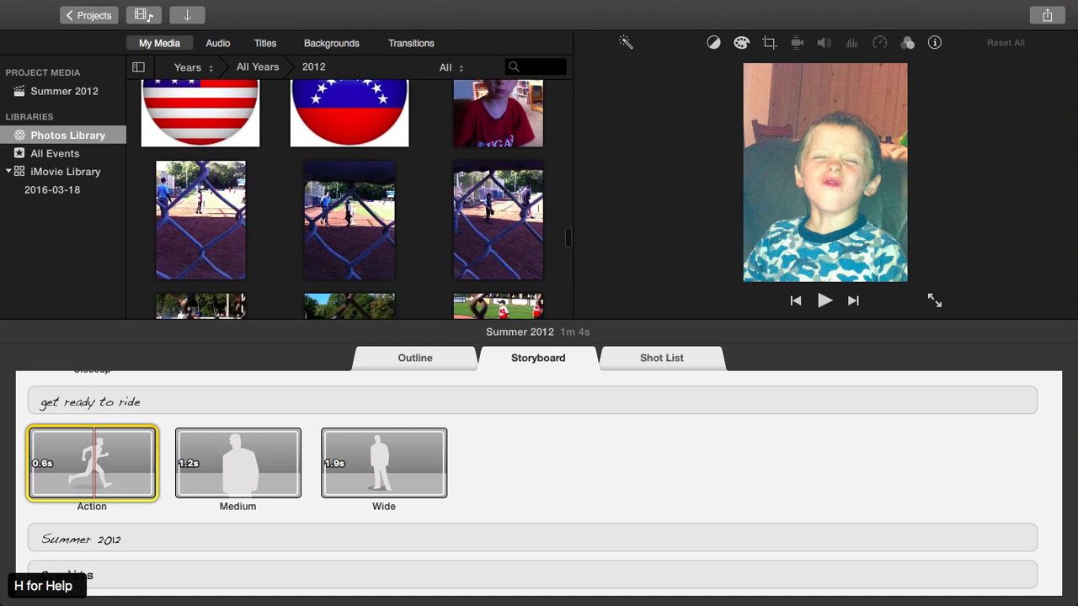
pyautogui.moveTo(498, 113); pyautogui.dragTo(92, 464)
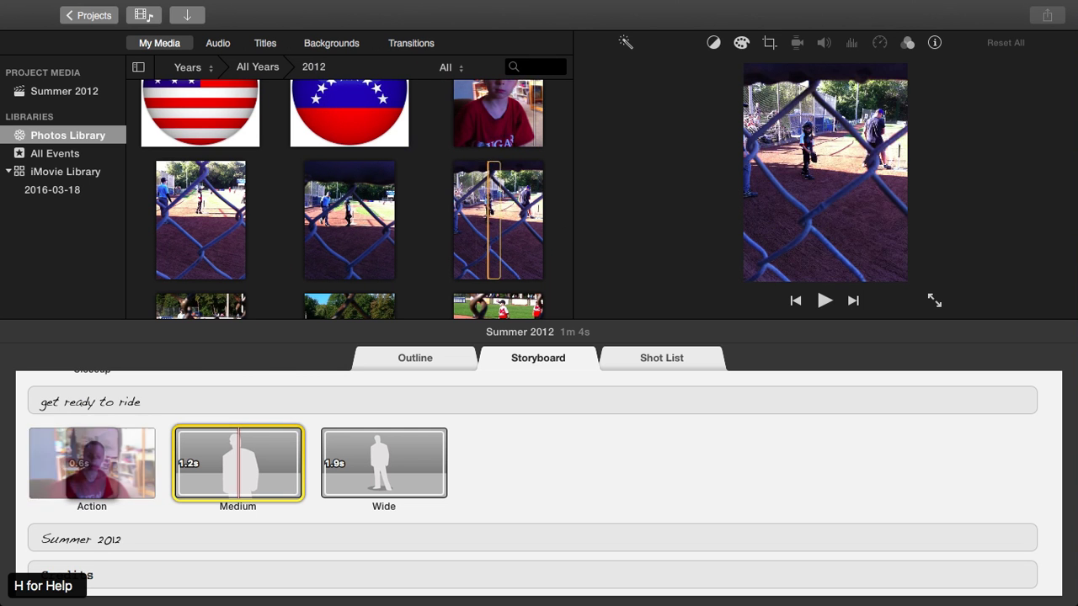
pyautogui.scroll(-3, 316, 219)
pyautogui.moveTo(348, 249); pyautogui.dragTo(237, 464)
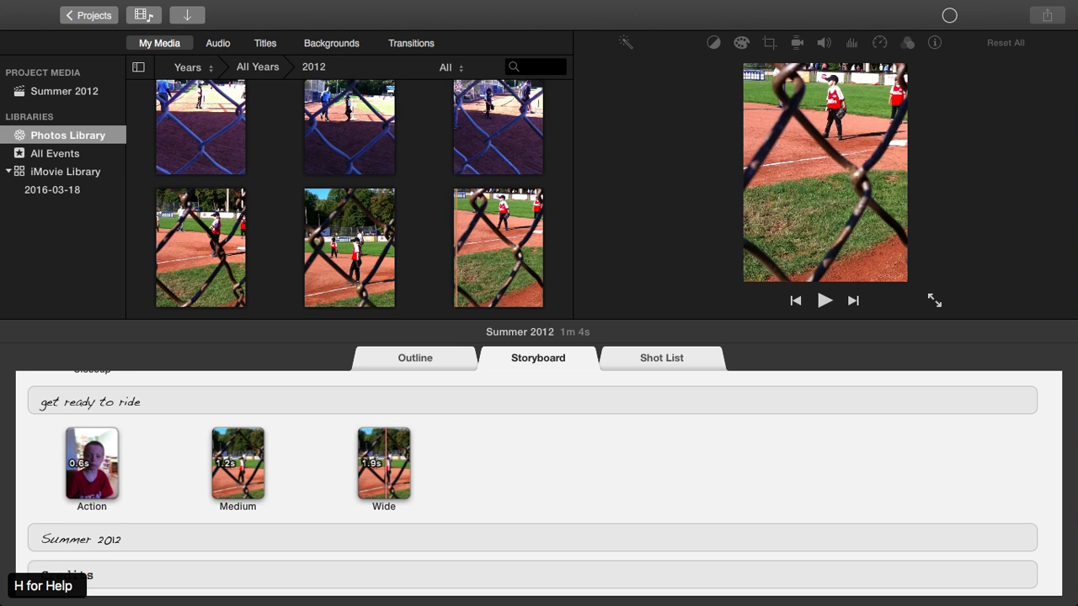
# - Replace the Wide photo under "get ready to ride" with the first photo of the four children in navy clothes
pyautogui.scroll(-5, 349, 198)
pyautogui.scroll(-1, 539, 480)
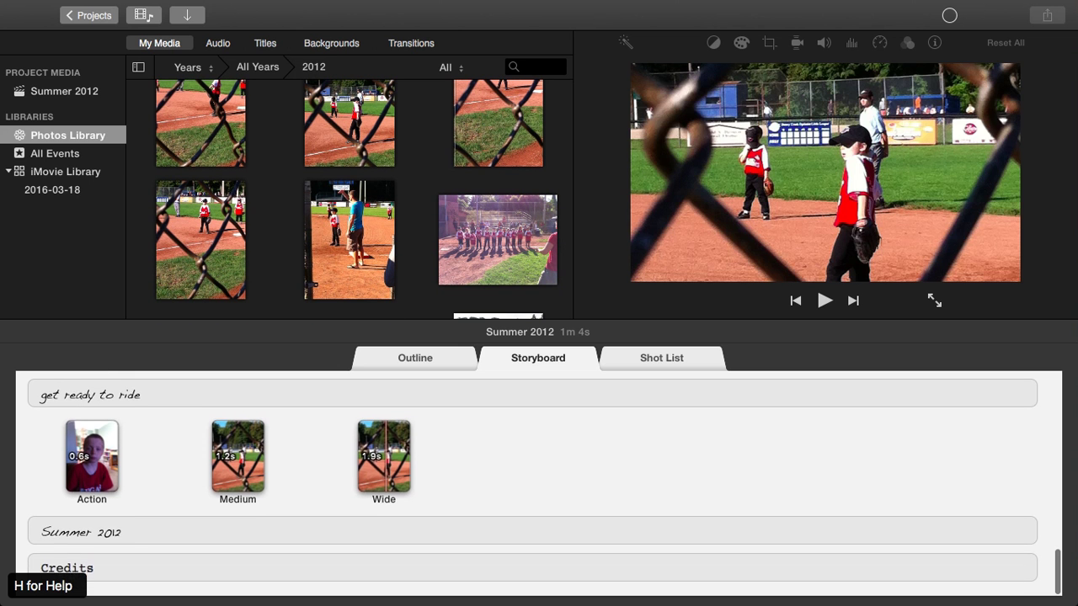
pyautogui.scroll(3, 539, 484)
pyautogui.scroll(-3, 539, 485)
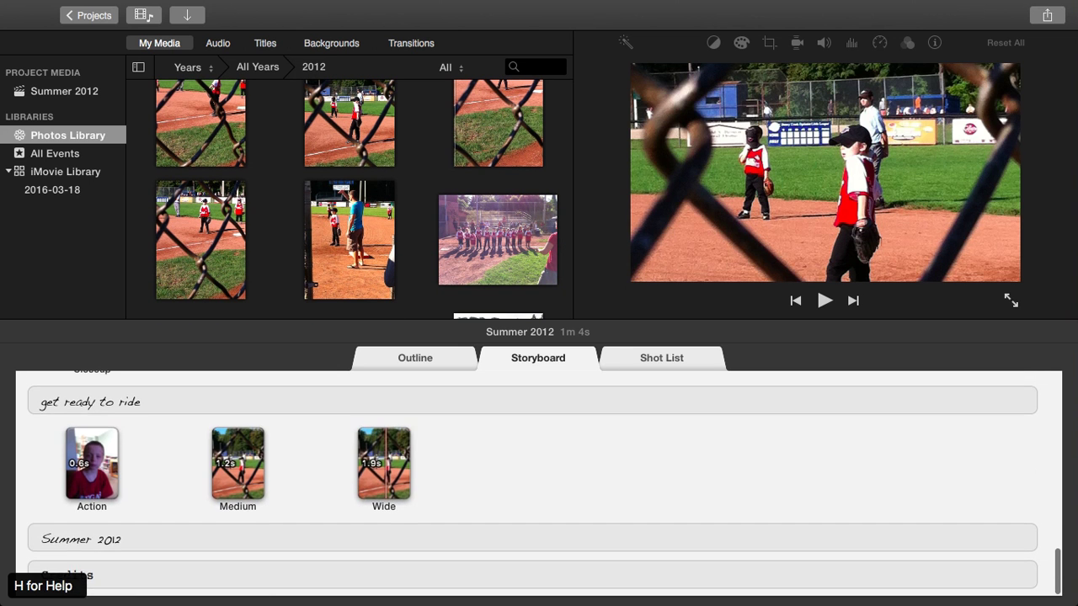
pyautogui.scroll(-5, 349, 198)
pyautogui.scroll(-8, 350, 199)
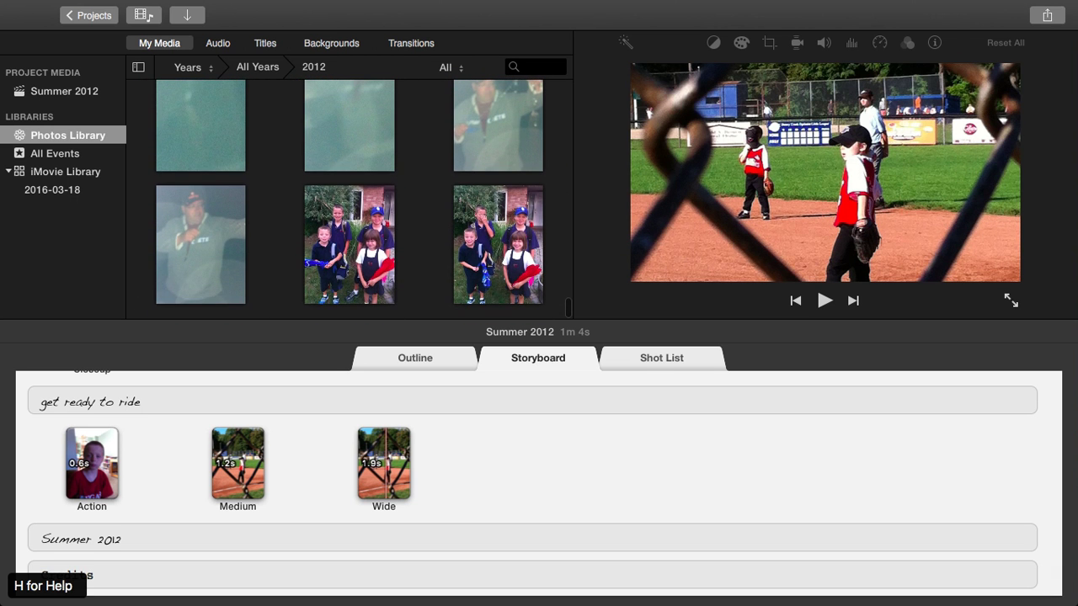
pyautogui.click(364, 245)
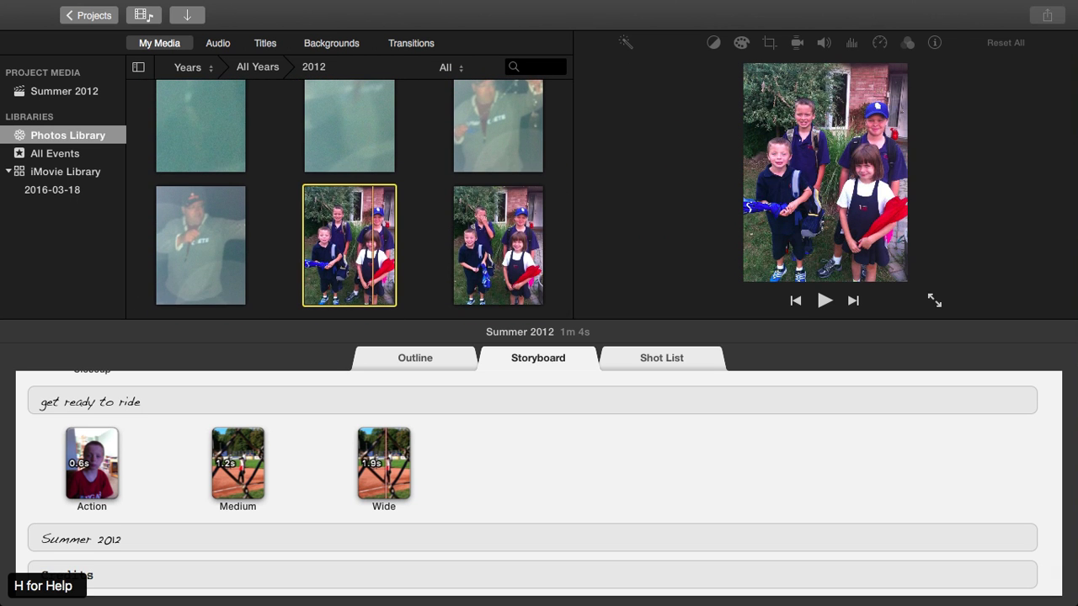
pyautogui.click(384, 463)
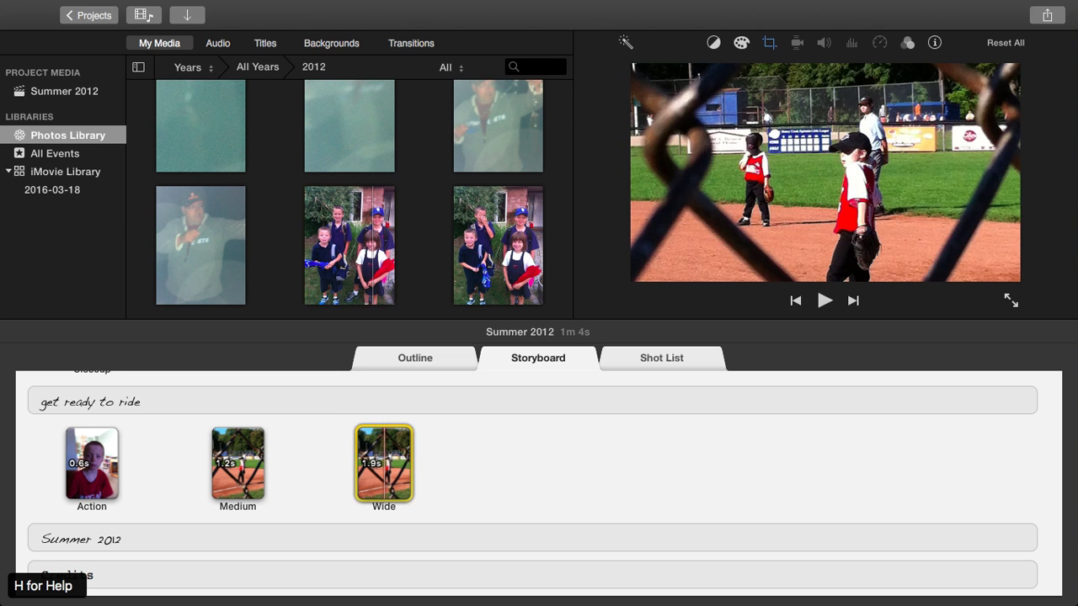
pyautogui.click(362, 244)
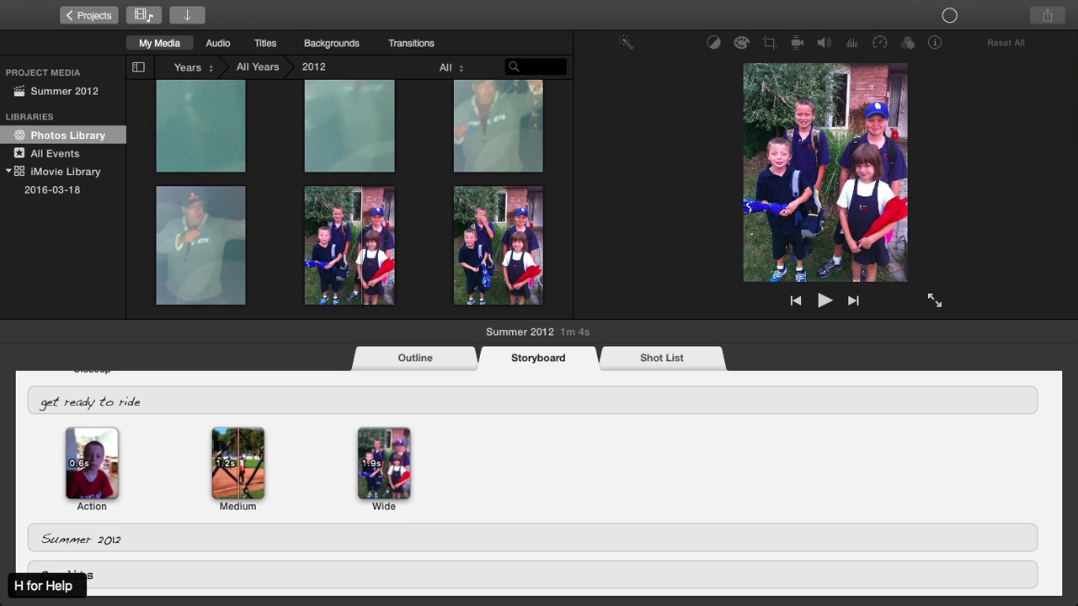
# - Replace the Medium photo with the four-children picture where one boy covers his face, and the Action photo with the first four-children picture
pyautogui.click(237, 464)
pyautogui.click(492, 244)
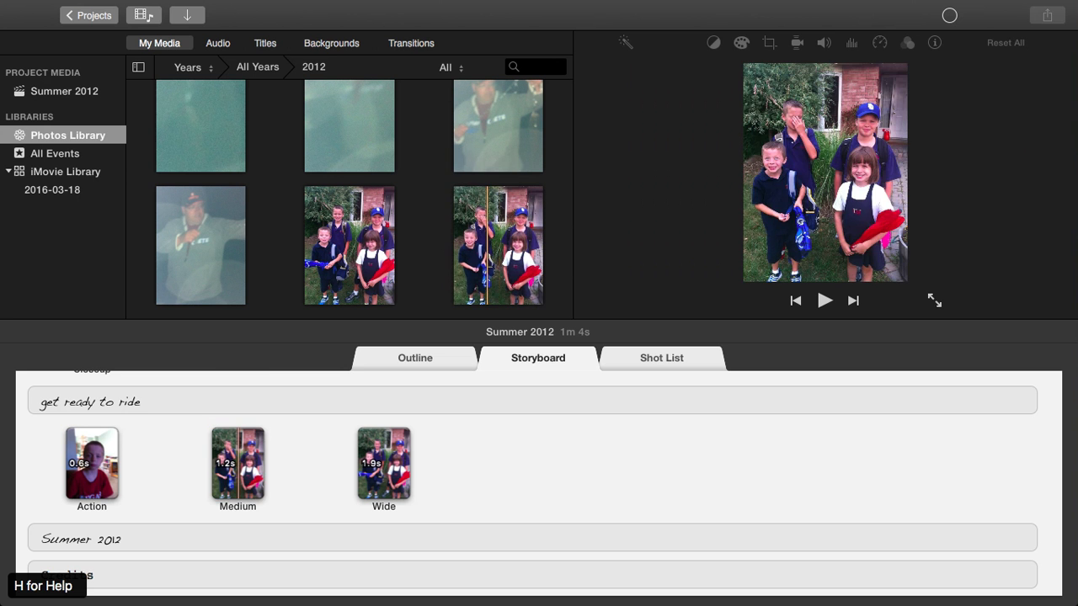
pyautogui.click(91, 463)
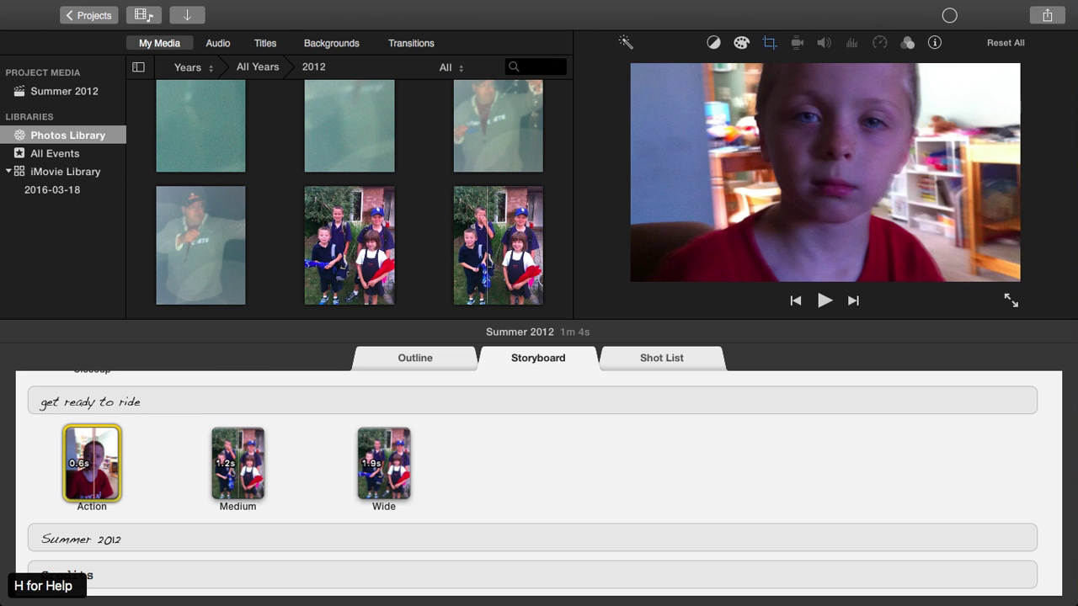
pyautogui.click(330, 244)
# - Change the "get ready to ride" title to "get ready to go back to school!"
pyautogui.click(90, 401)
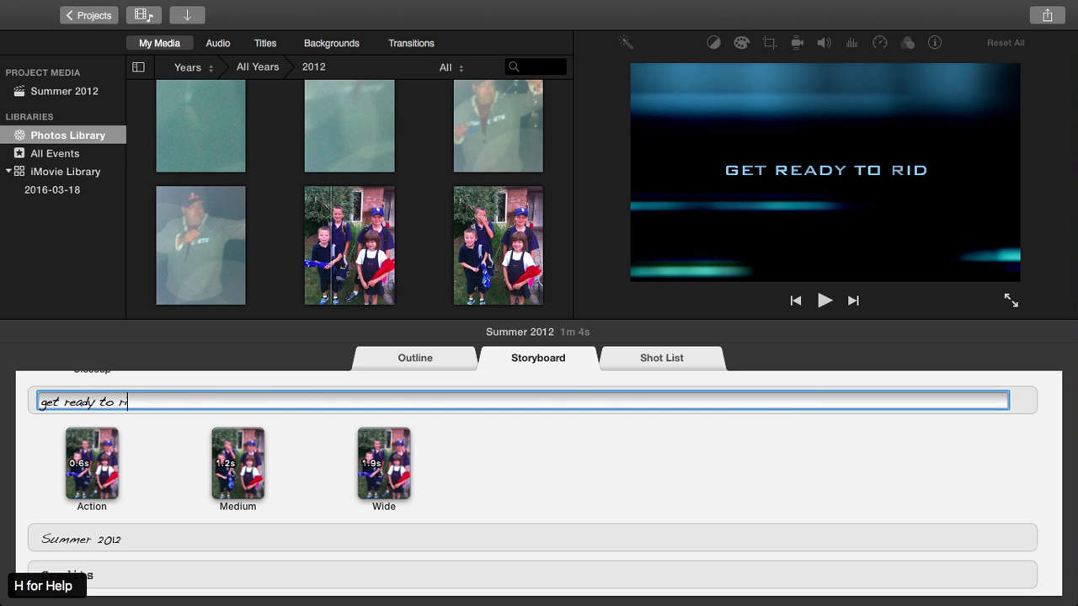
pyautogui.write('get ready to go back to school')
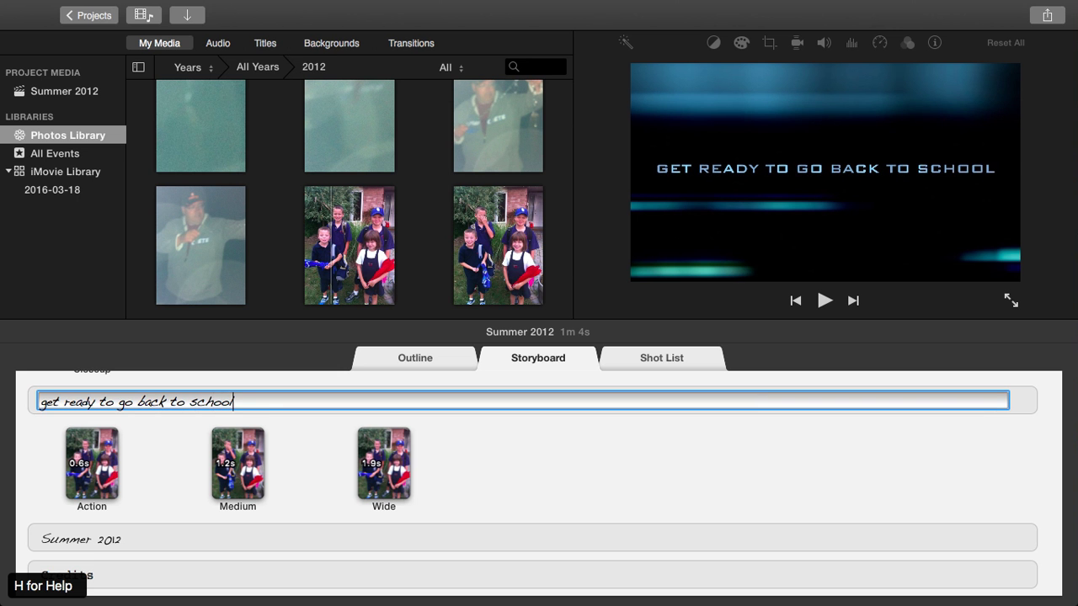
pyautogui.write('!')
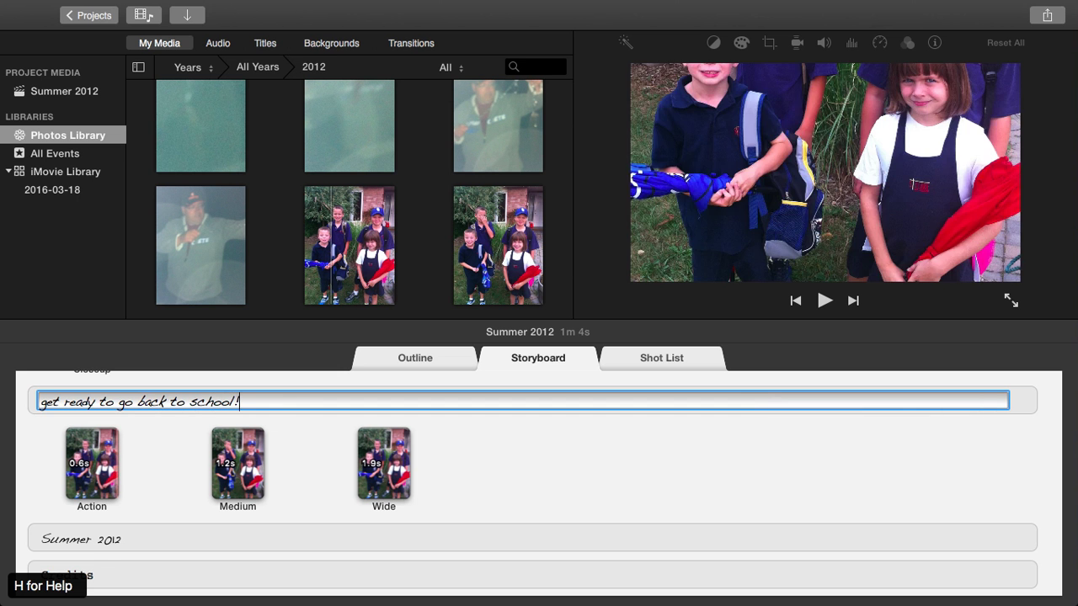
pyautogui.press('Tab')
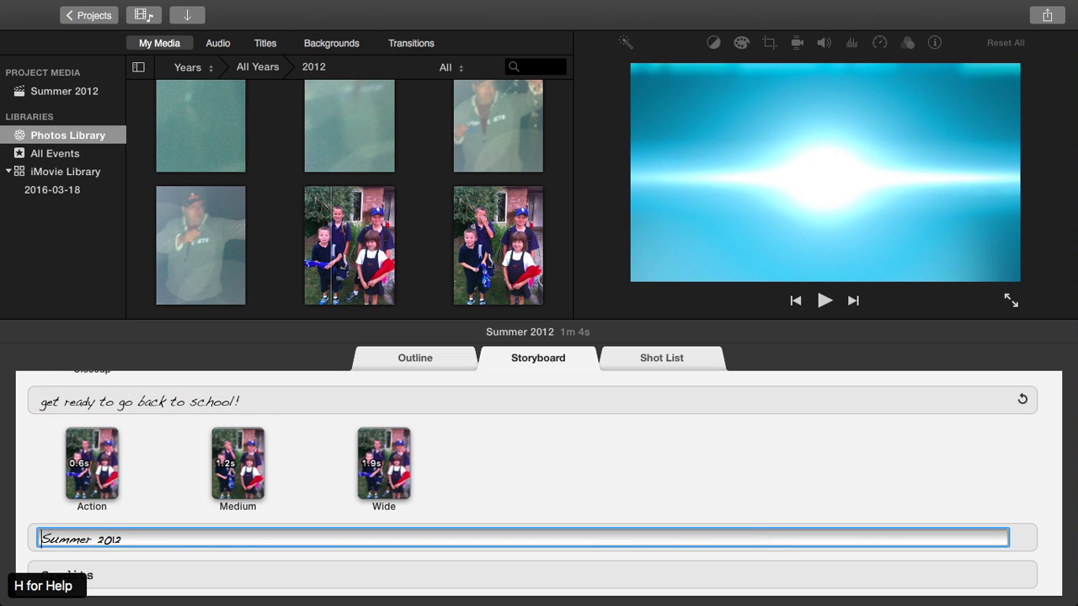
# - Change the closing title above the credits to "Good Bye to Summer 2012"
pyautogui.write('Good Bye to')
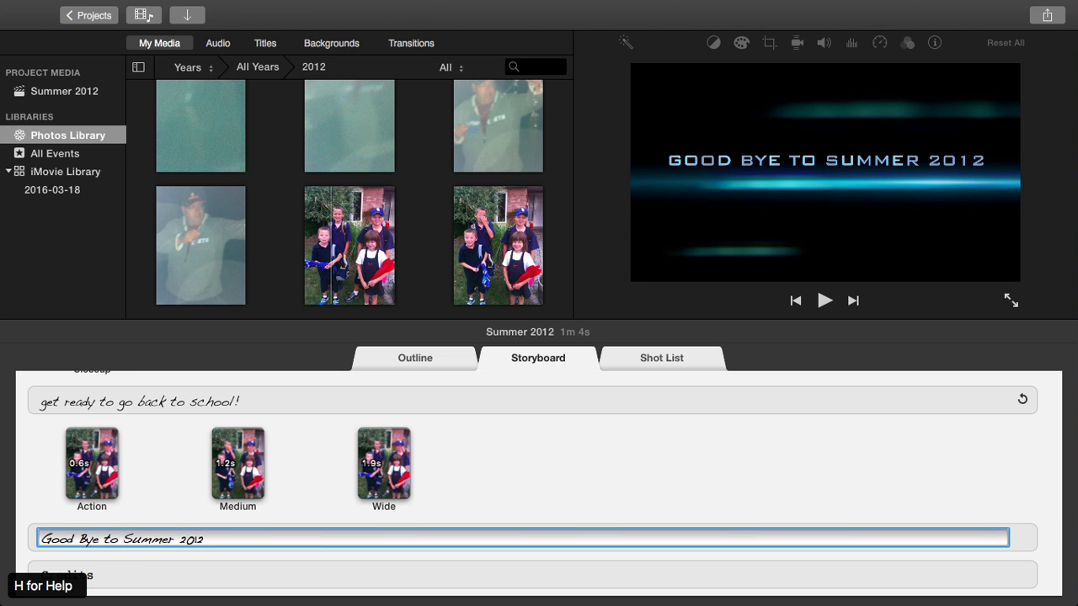
# - Look through the whole storyboard from the opening studio title to the credits and play the closing title
pyautogui.scroll(5, 539, 484)
pyautogui.scroll(3, 539, 483)
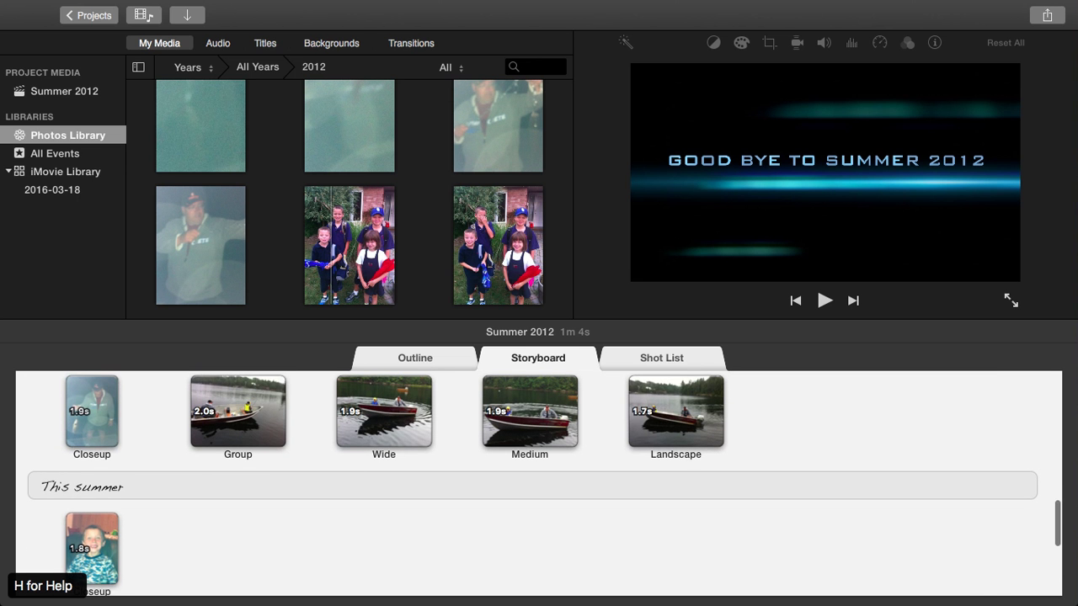
pyautogui.scroll(6, 539, 483)
pyautogui.scroll(7, 538, 483)
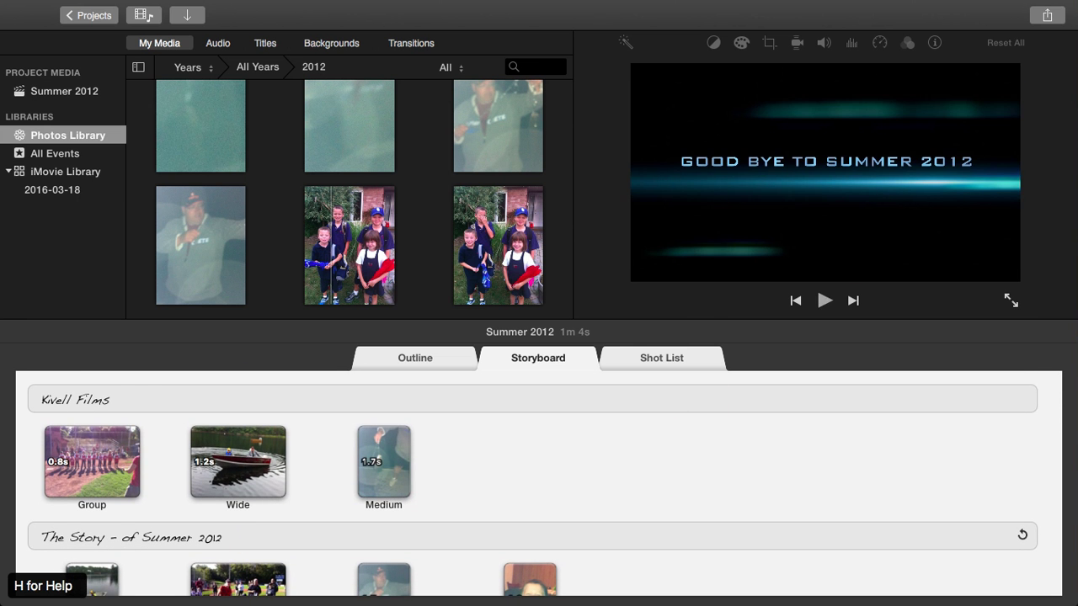
pyautogui.press('space')
pyautogui.scroll(-15, 539, 483)
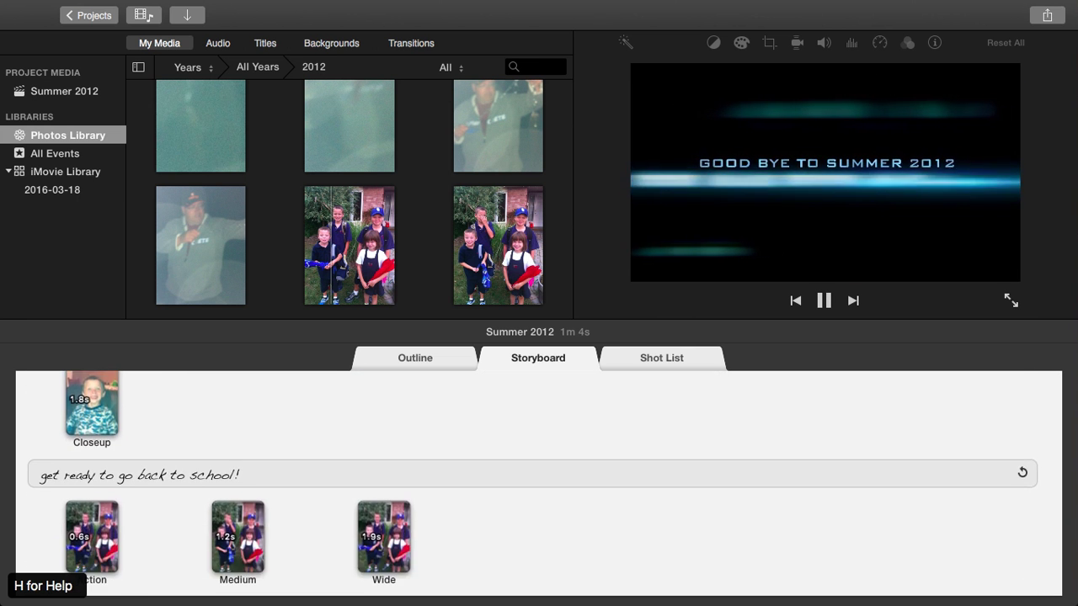
pyautogui.scroll(15, 539, 483)
pyautogui.scroll(-8, 539, 483)
pyautogui.scroll(-6, 539, 484)
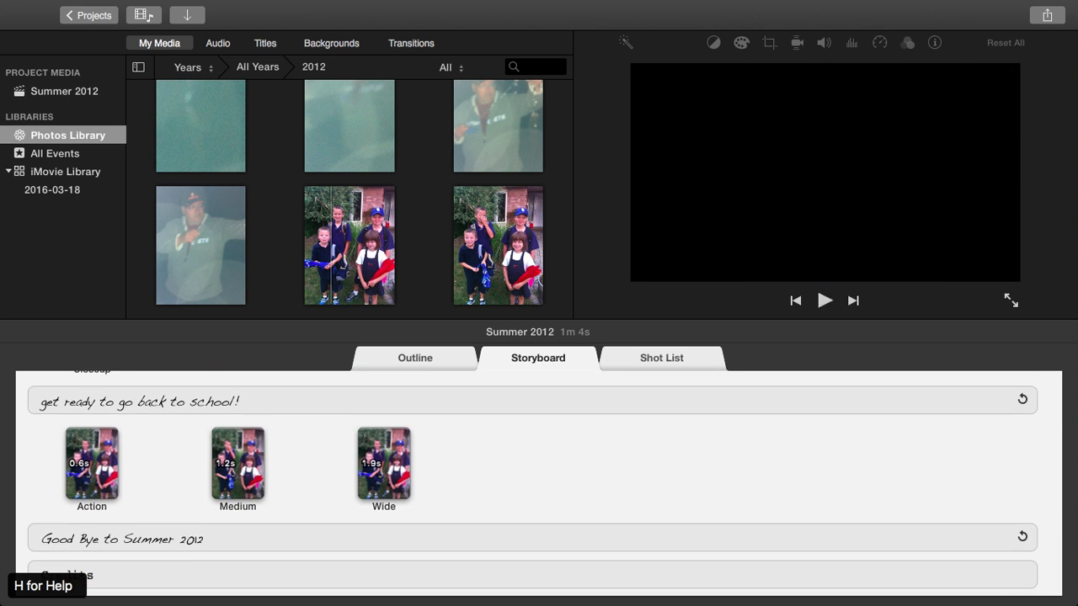
# - Preview the trailer in full screen from the opening studio title through to the credits, and return to the storyboard
pyautogui.scroll(15, 539, 483)
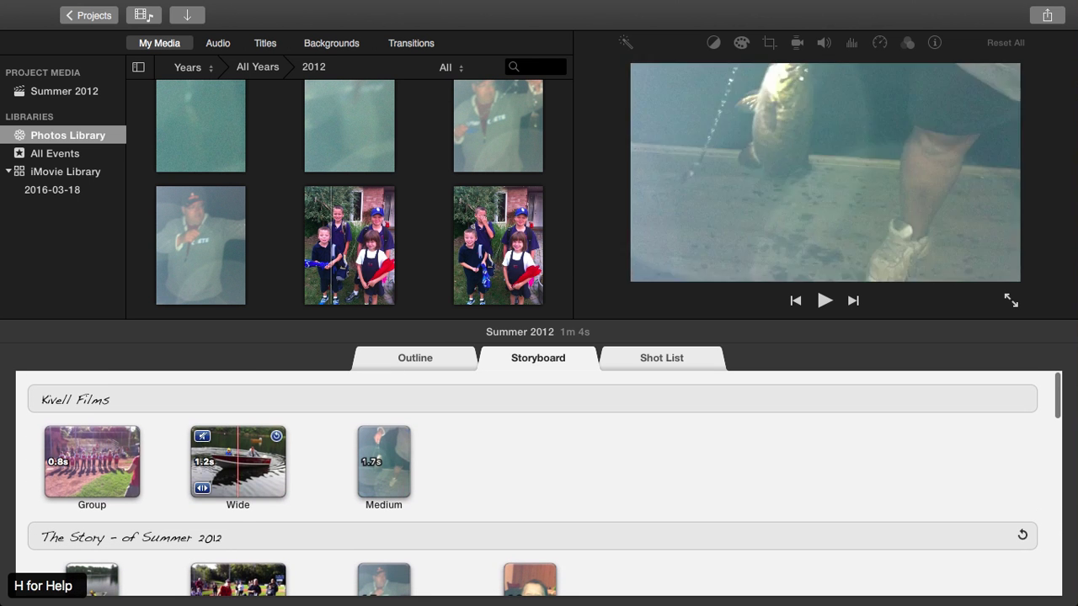
pyautogui.click(103, 399)
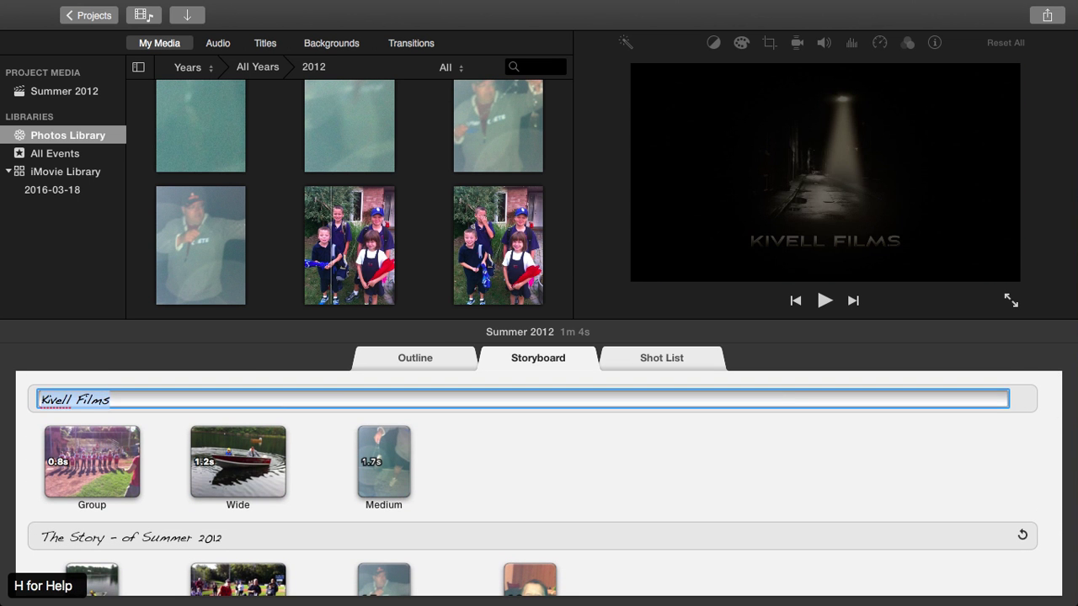
pyautogui.press('Return')
pyautogui.press('space')
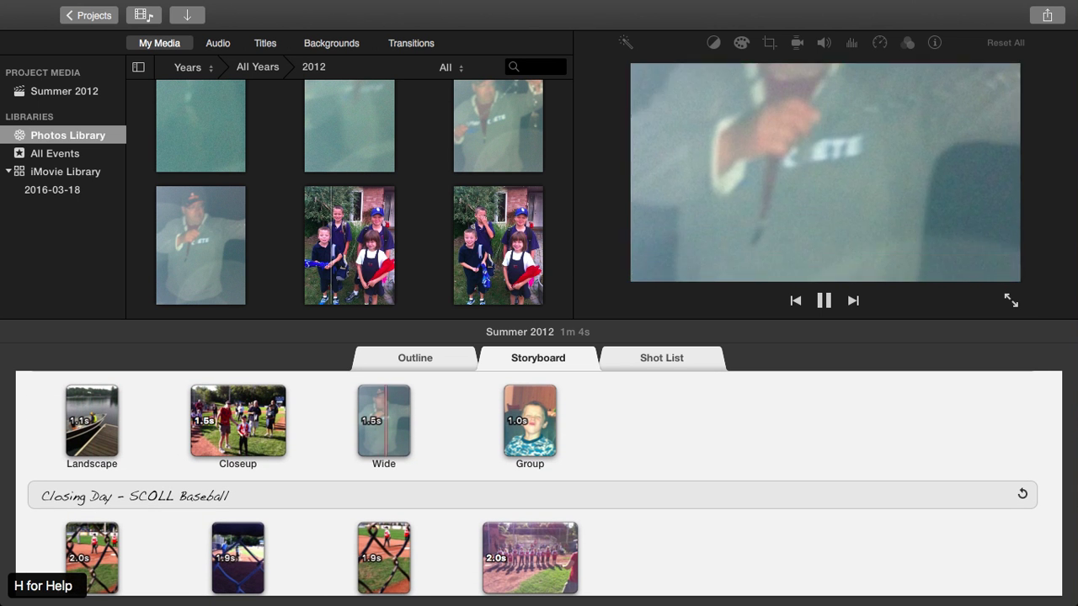
pyautogui.press('super+shift+f')
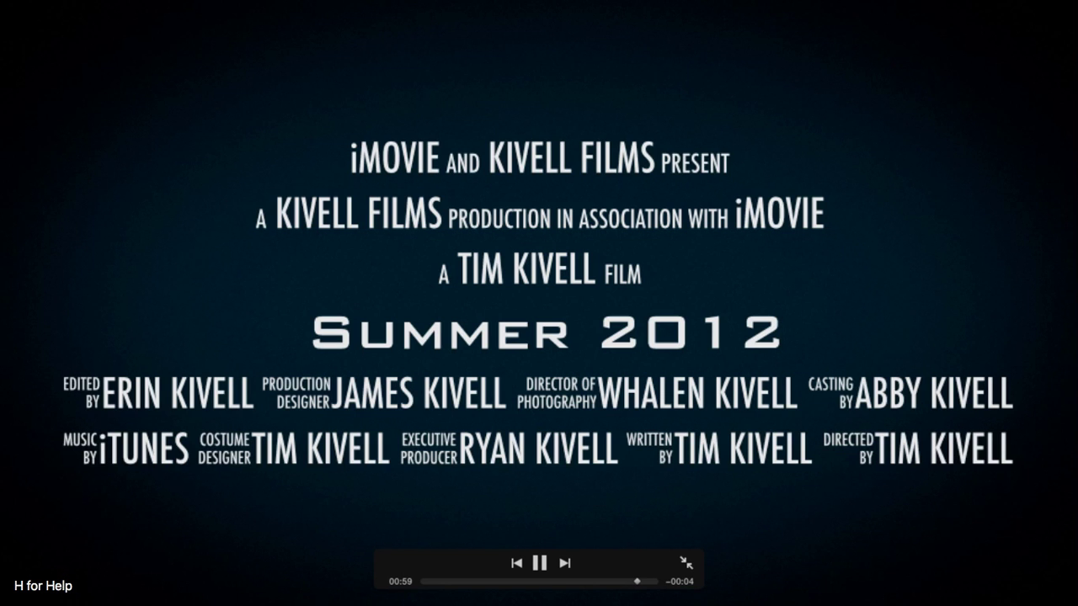
pyautogui.press('Escape')
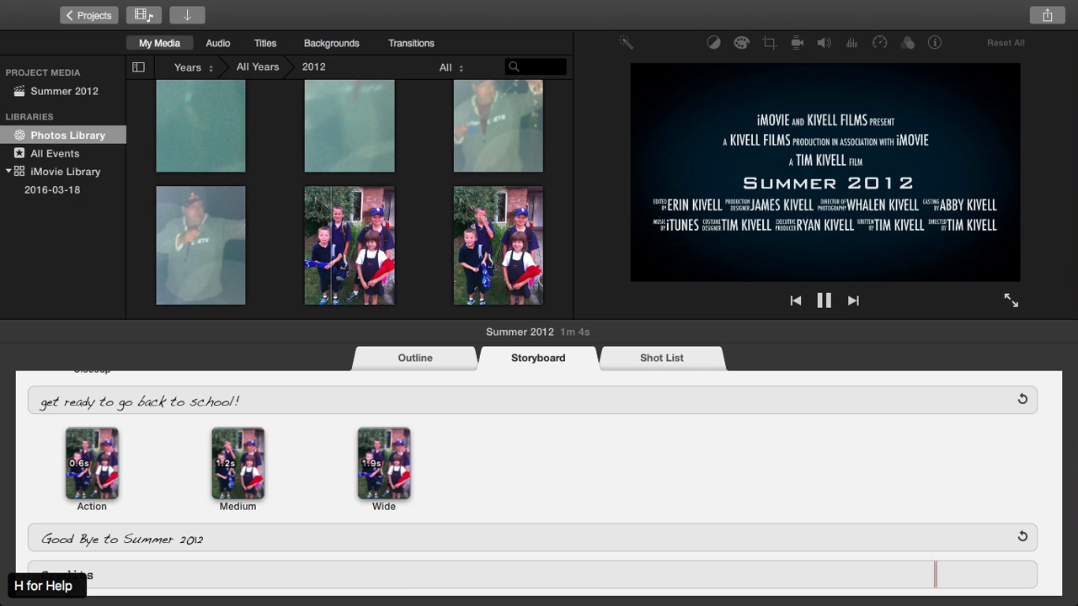
pyautogui.scroll(15, 539, 484)
pyautogui.scroll(4, 539, 484)
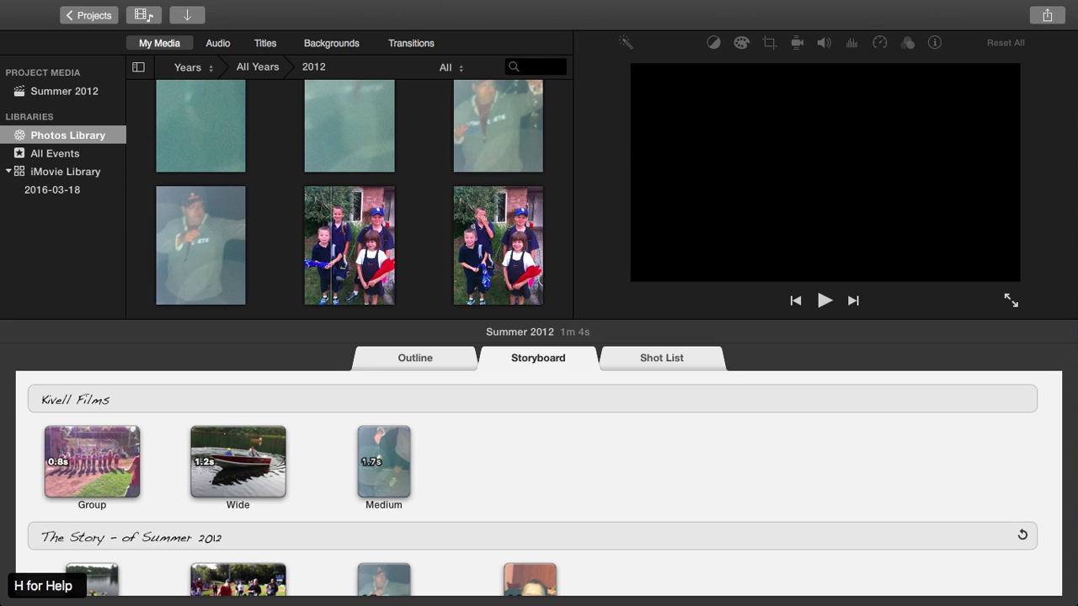
pyautogui.moveTo(539, 1)
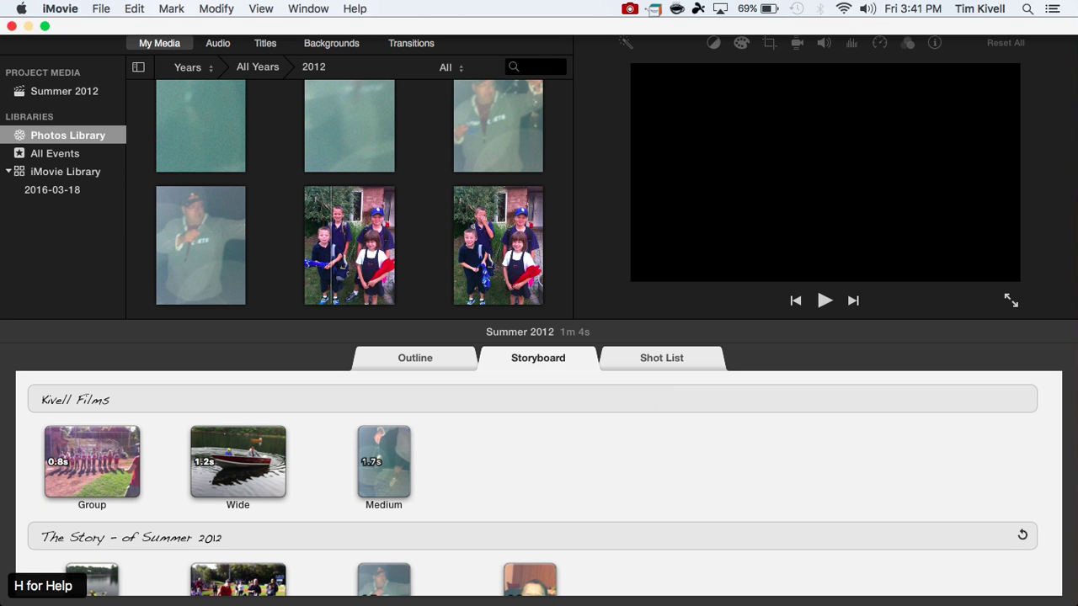